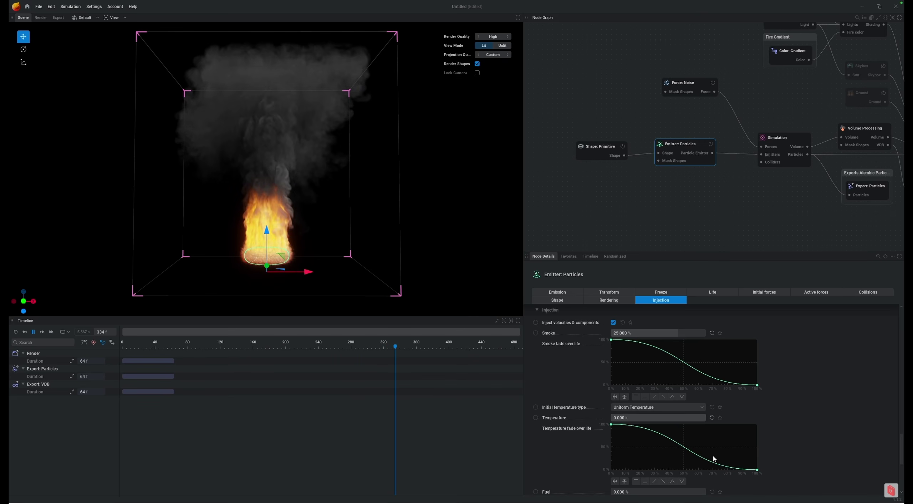
Set the particle emitter's injection temperature, fuel and flames to 0 so that it emits only smoke.
scroll(785, 421, down, 5)
click(712, 350)
click(671, 424)
text(00.000)
key(Return)
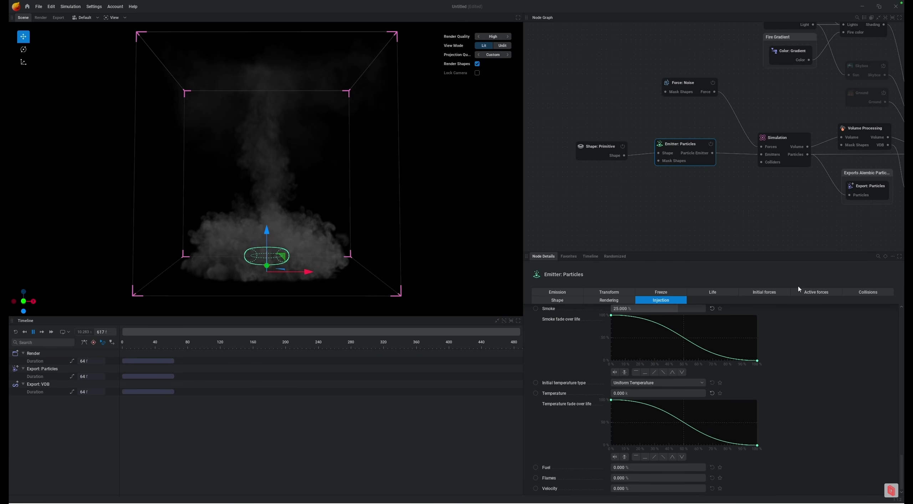
Set the buoyancy in the Simulation node's force settings to 10% of gravity.
click(787, 141)
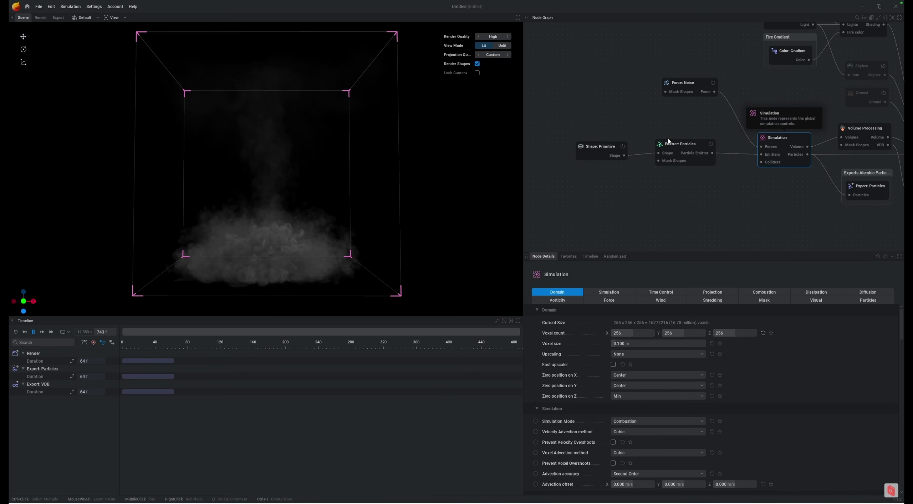
click(609, 301)
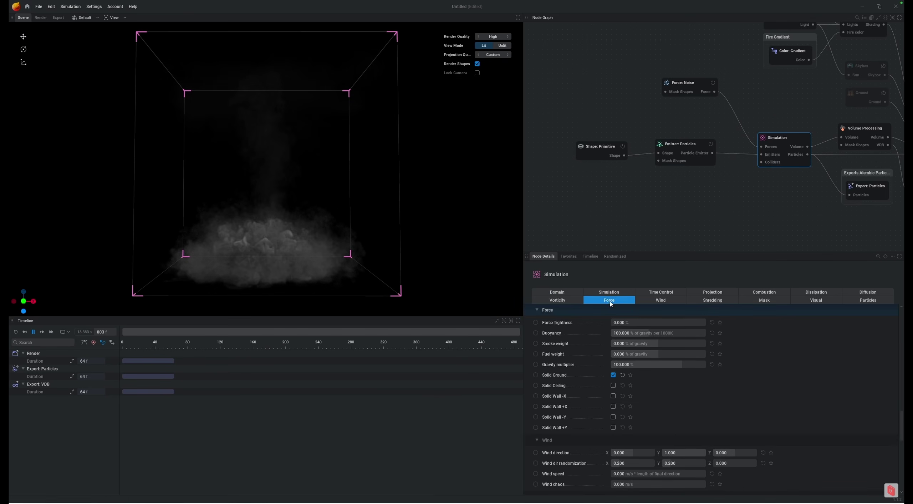
double_click(641, 333)
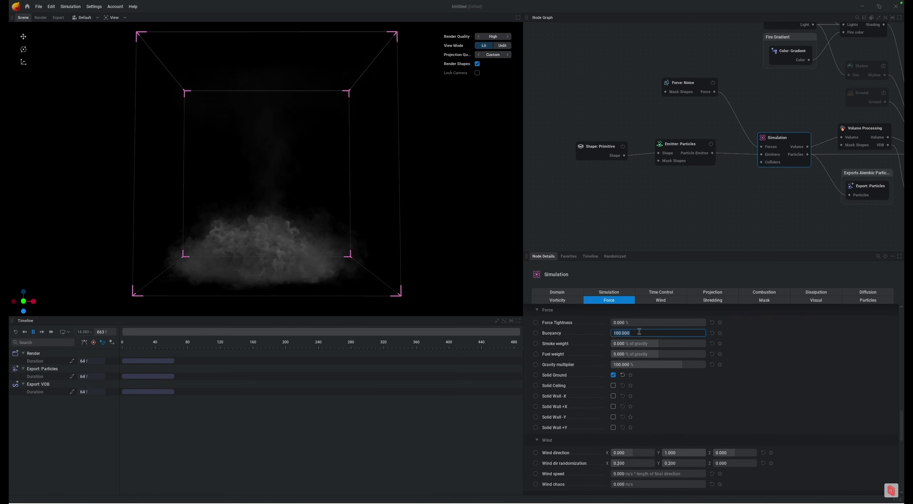
text(10)
key(Return)
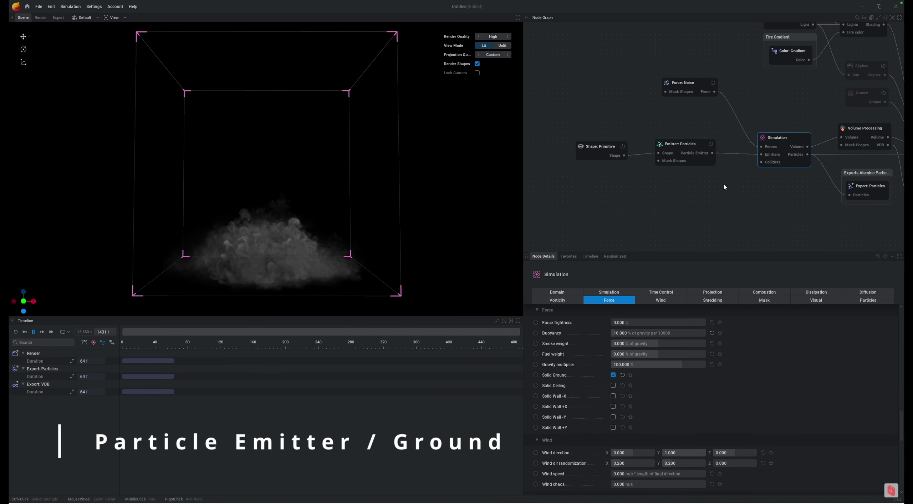
Change the type of the primitive shape feeding the particle emitter to Box.
click(688, 149)
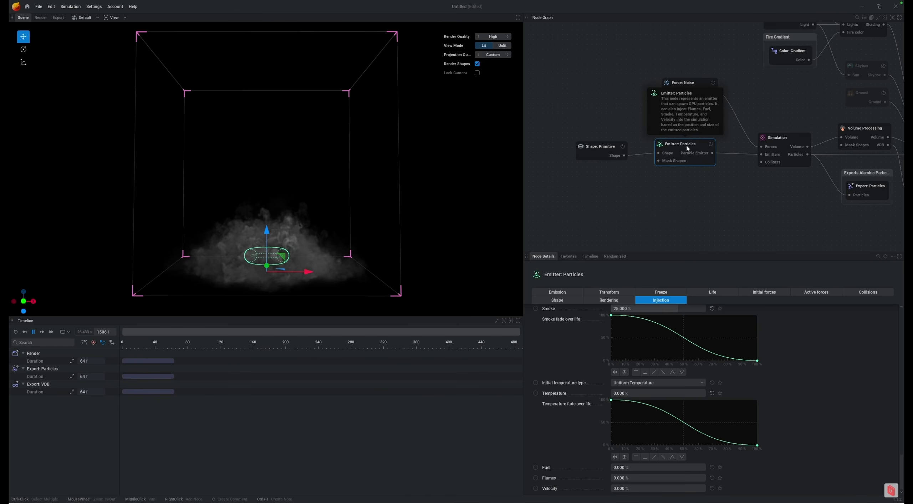
click(585, 149)
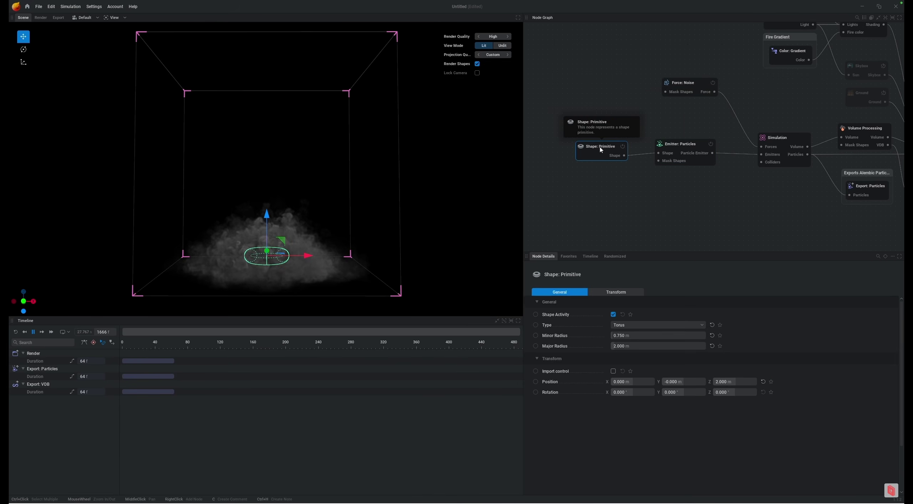
click(634, 325)
click(629, 343)
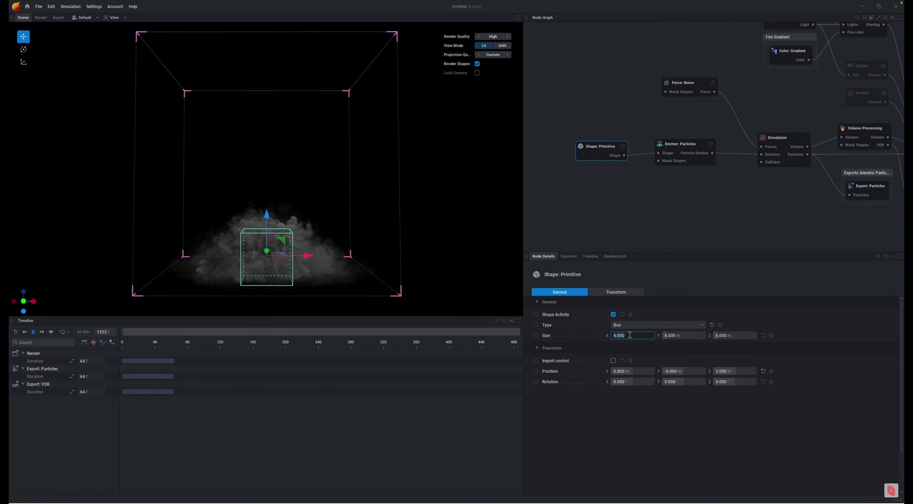
Size the emitter's box to 35 × 35 × 1 m and set its Z position to 0 m.
text(25)
key(Return)
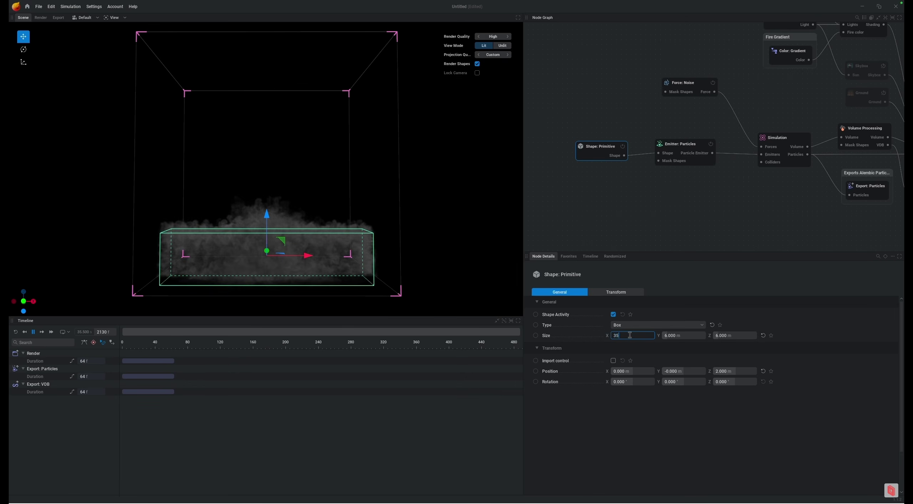
text(35)
key(Tab)
text(35)
key(Tab)
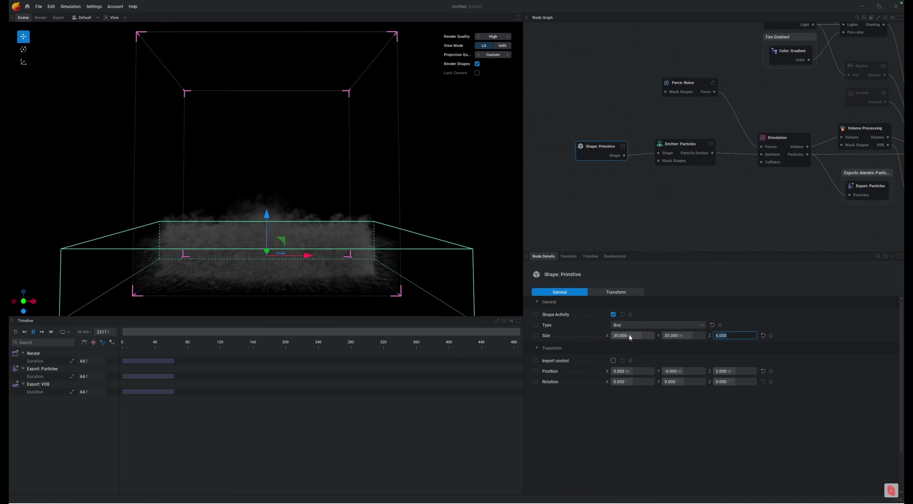
text(1)
key(Return)
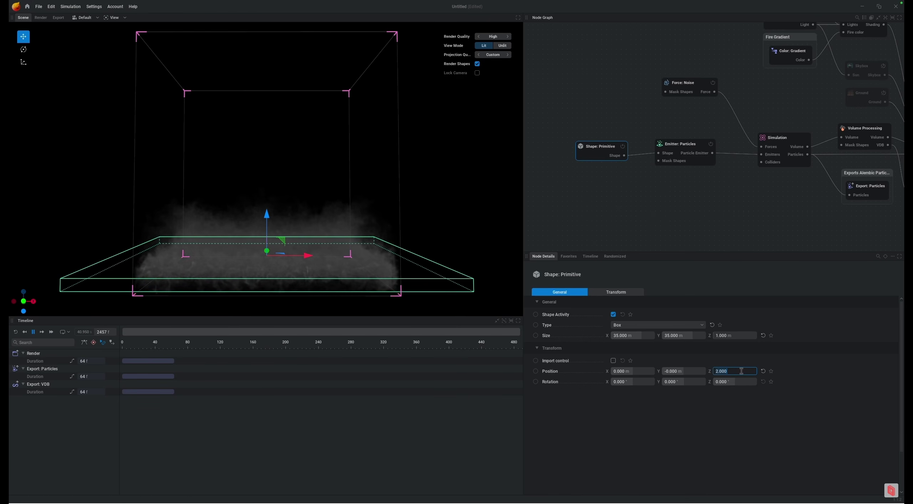
text(0)
key(Return)
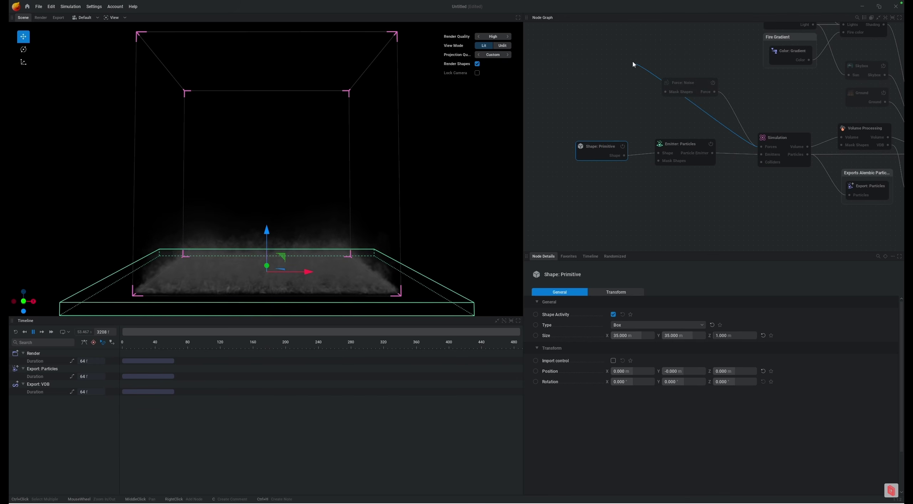
Add a Line force to the simulation's Forces input with push strength 0 and twist strength 2.
drag(634, 65, 633, 65)
click(609, 66)
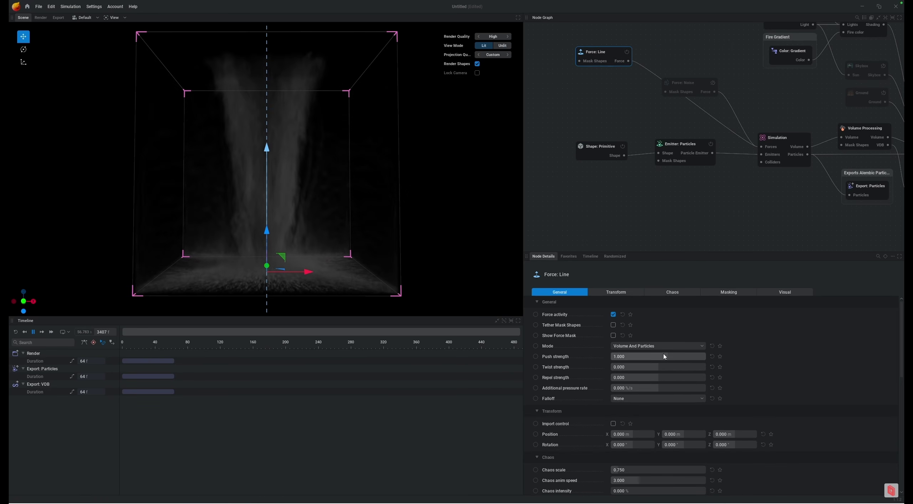
drag(663, 356, 658, 356)
click(663, 367)
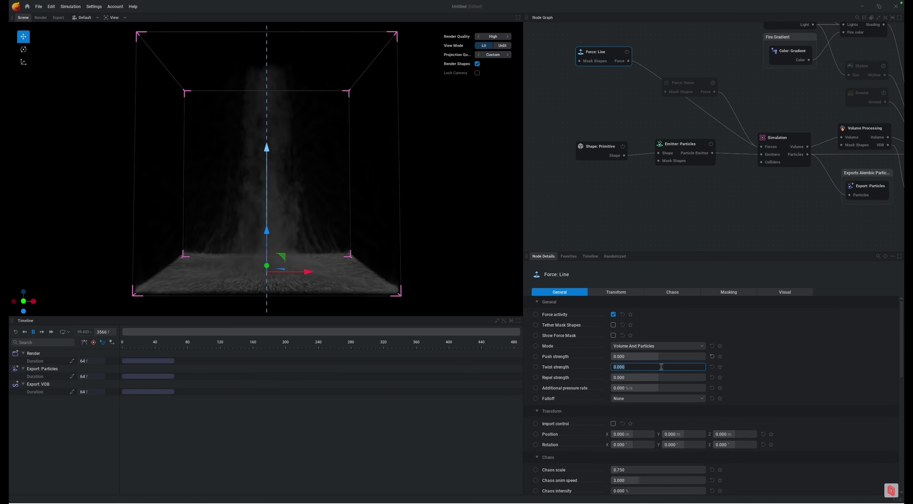
text(2)
key(Return)
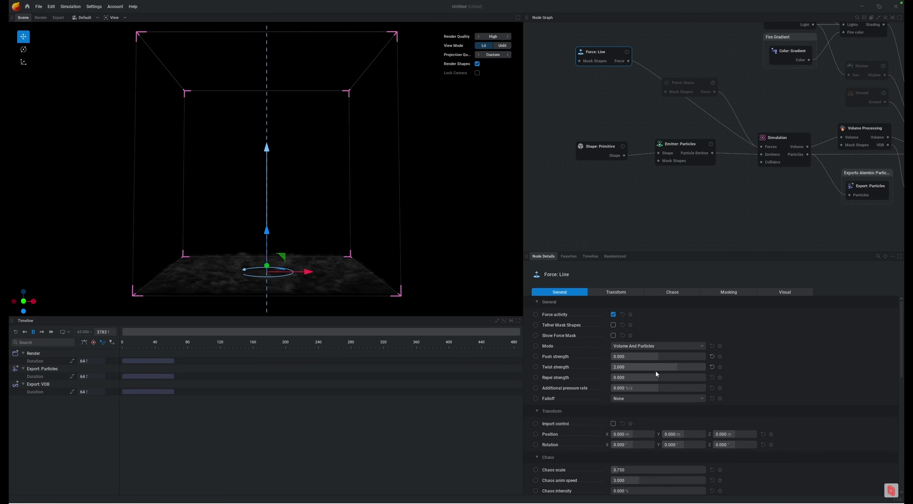
Give the Line force a Quadratic falloff with a falloff radius of 3 m.
click(635, 404)
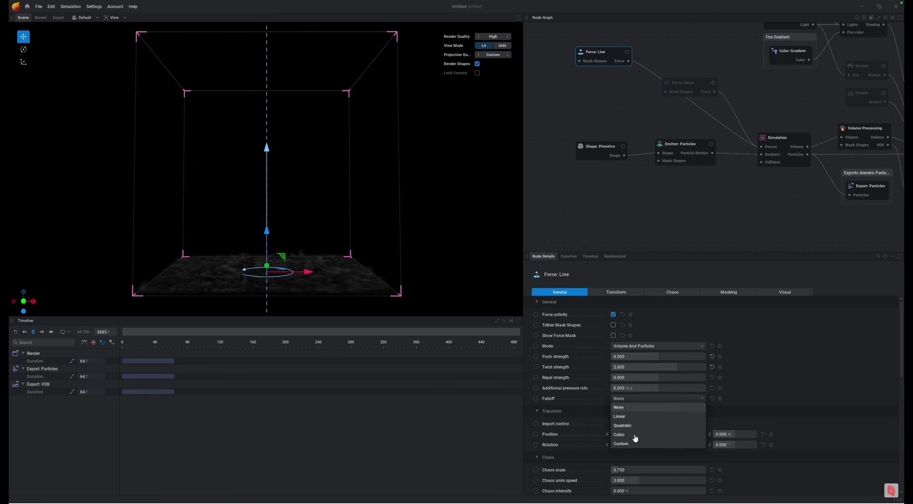
click(624, 430)
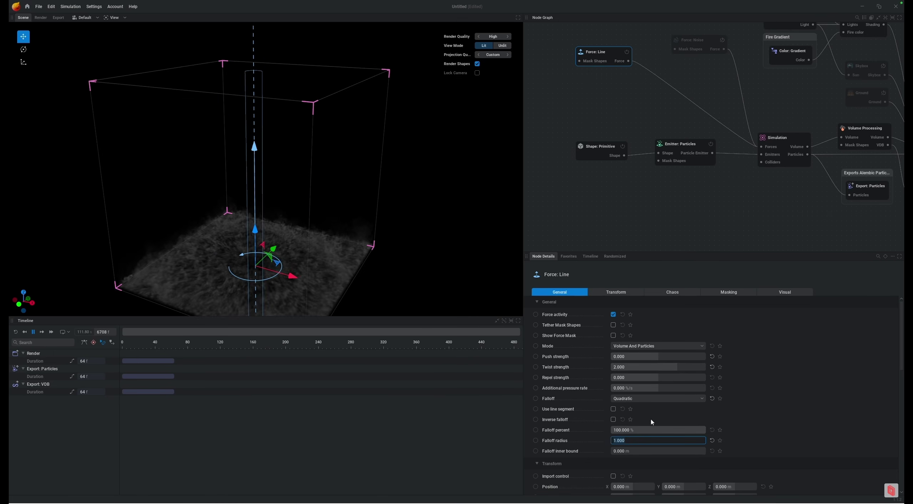
key(Return)
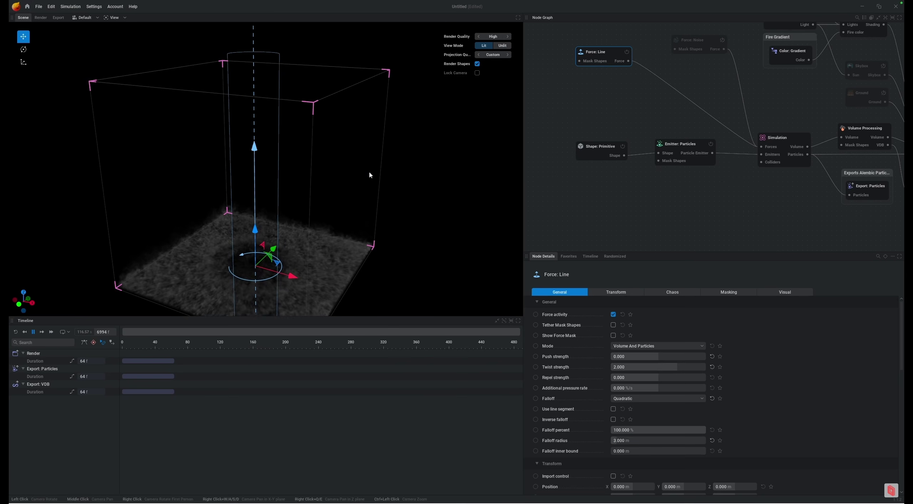
Raise the particle emitter's injected smoke to 100% and pause the simulation.
click(682, 145)
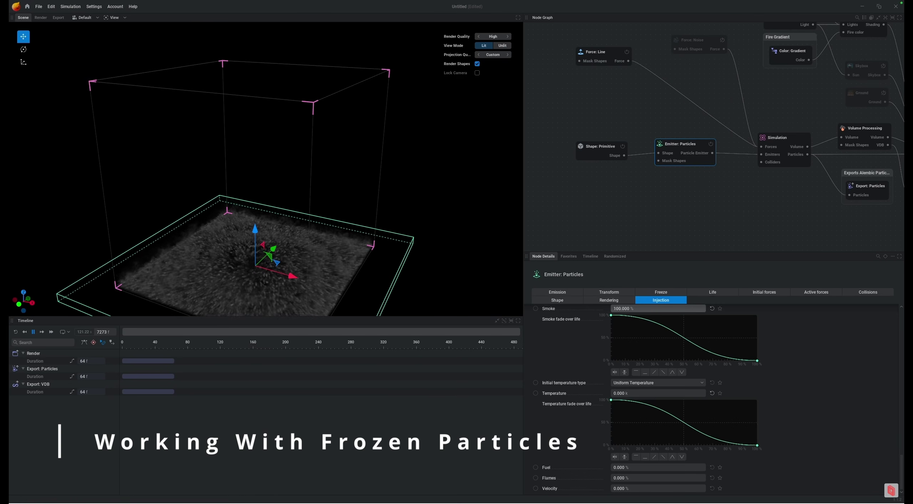
key(space)
Make the emitter emit frozen particles that pause until unfreeze, with a maximum lifetime of 4 s, and run the simulation.
click(661, 291)
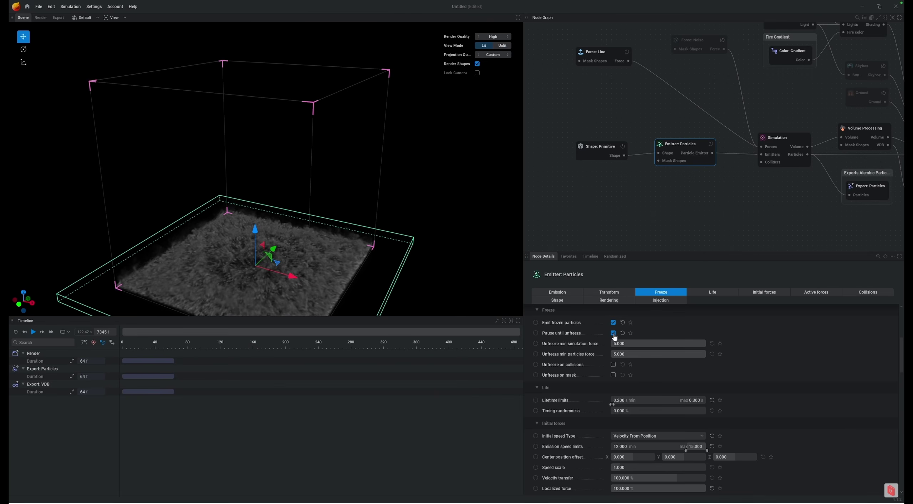
double_click(696, 403)
key(Return)
key(space)
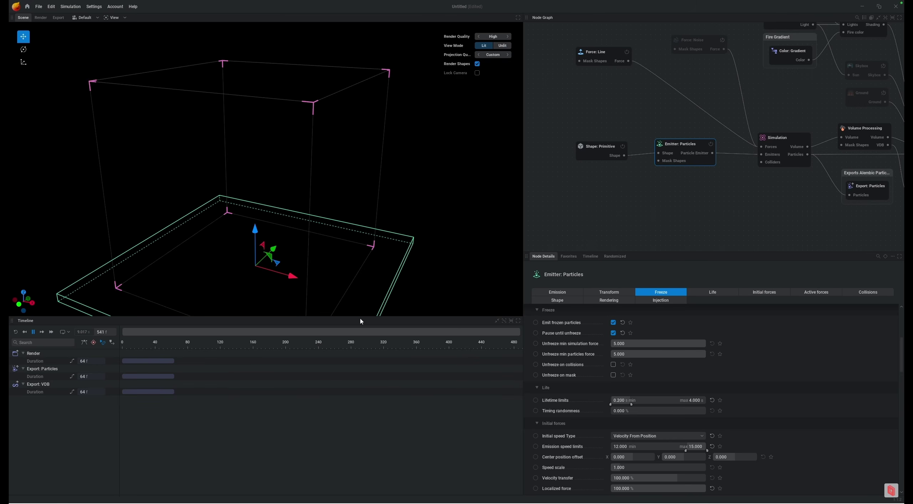
Set the Line force's twist strength to 10.
click(617, 53)
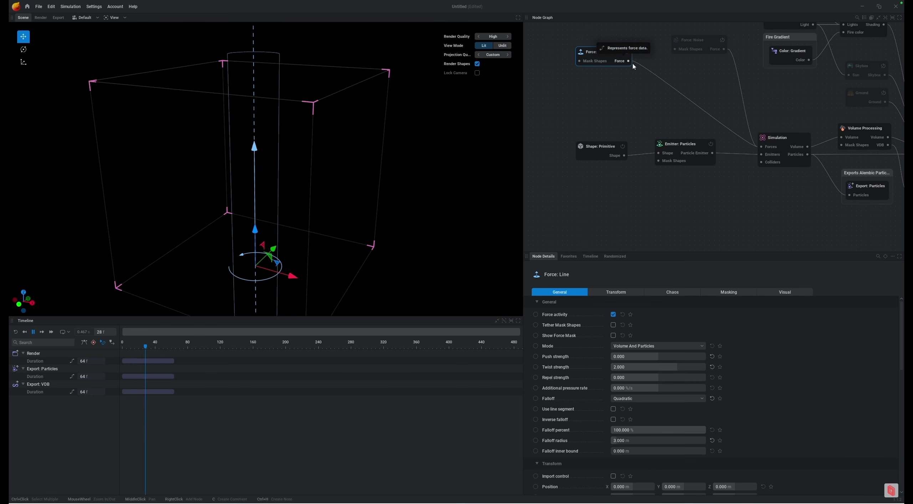
double_click(641, 367)
text(10)
key(Return)
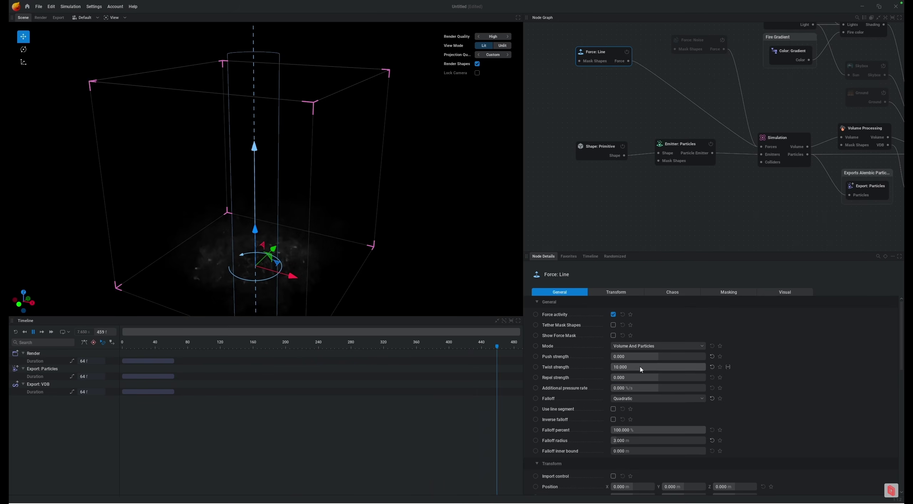
double_click(640, 368)
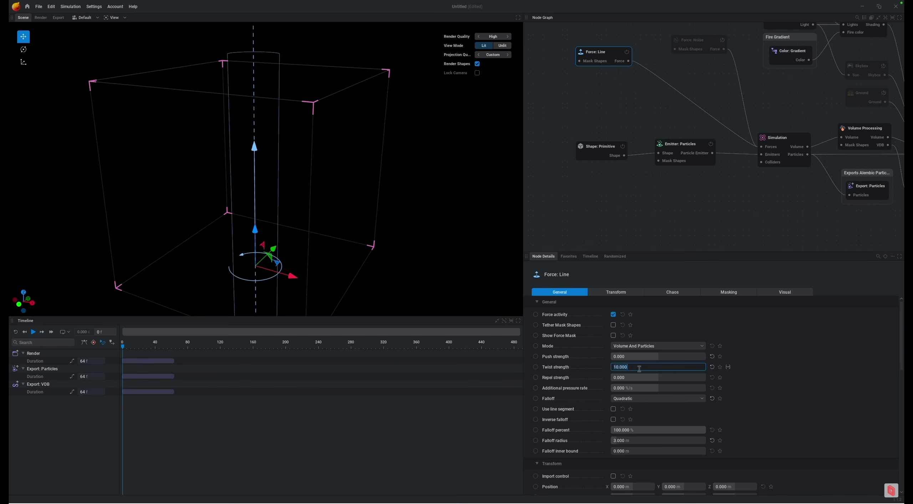
Set the emitter's unfreeze minimum forces to 1 for simulation and 3 for particles, with a maximum lifetime of 1 s, and run the simulation.
click(682, 143)
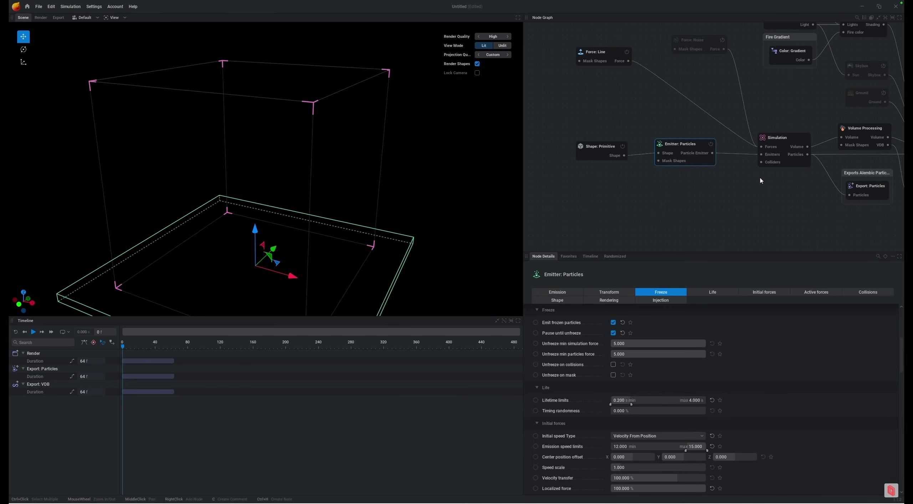
double_click(648, 345)
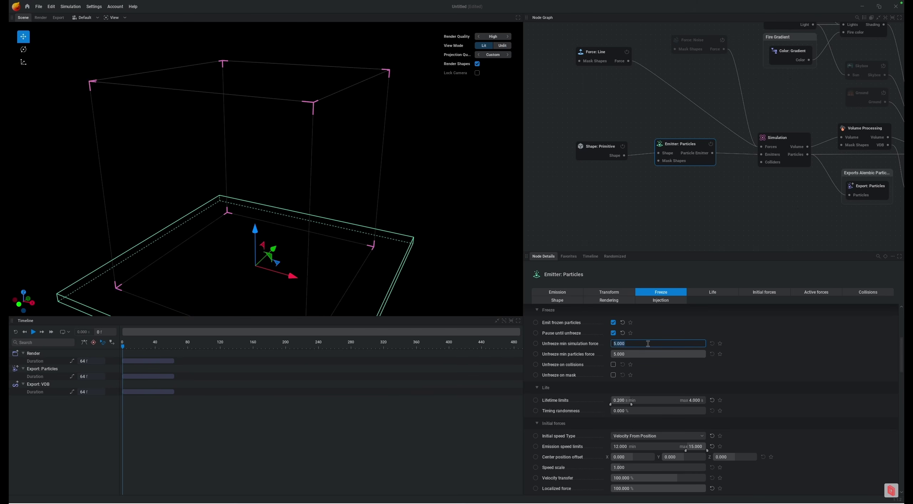
text(1)
key(Return)
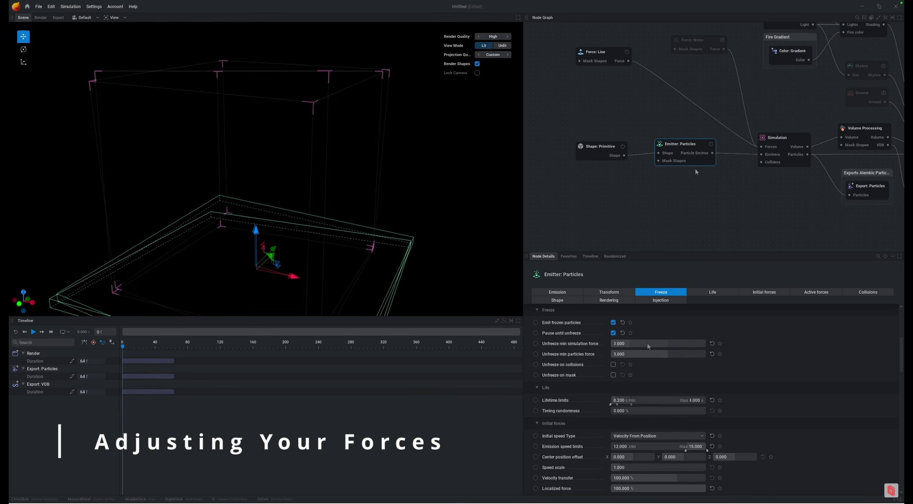
key(space)
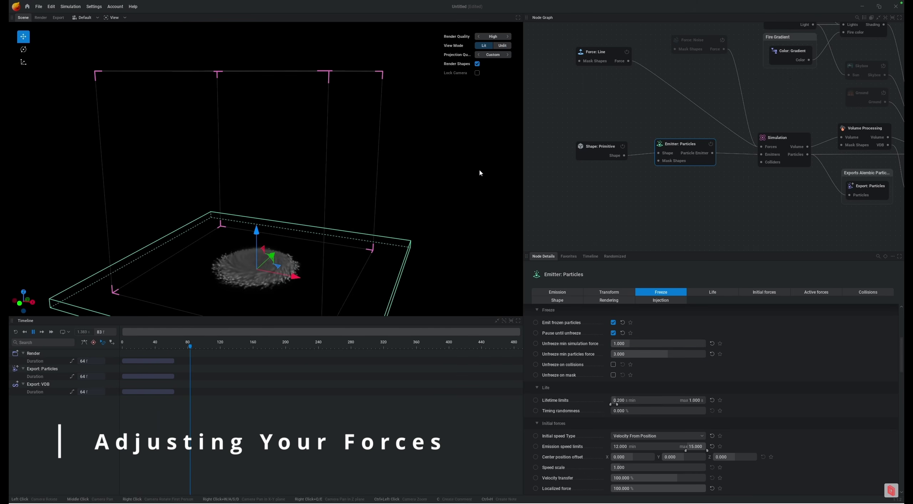
Examine the Line force's strength and falloff settings, and deselect it to view the smoke vortex unobstructed.
click(611, 56)
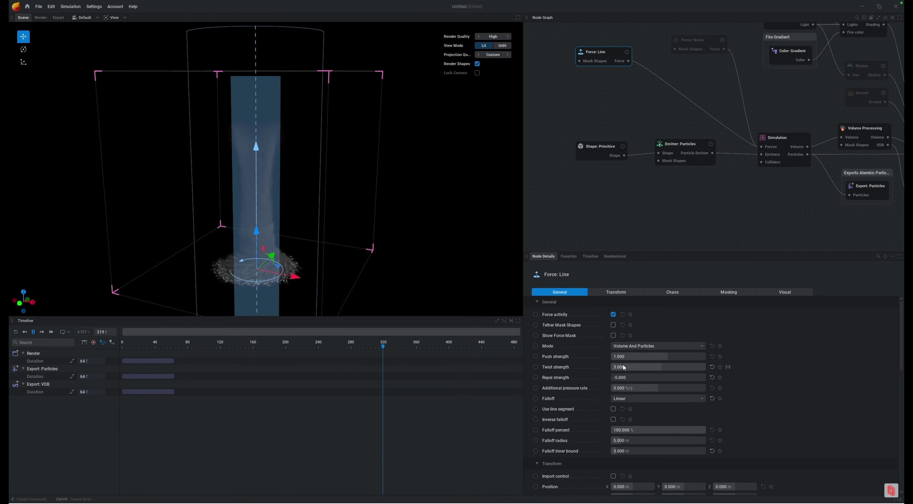
click(629, 377)
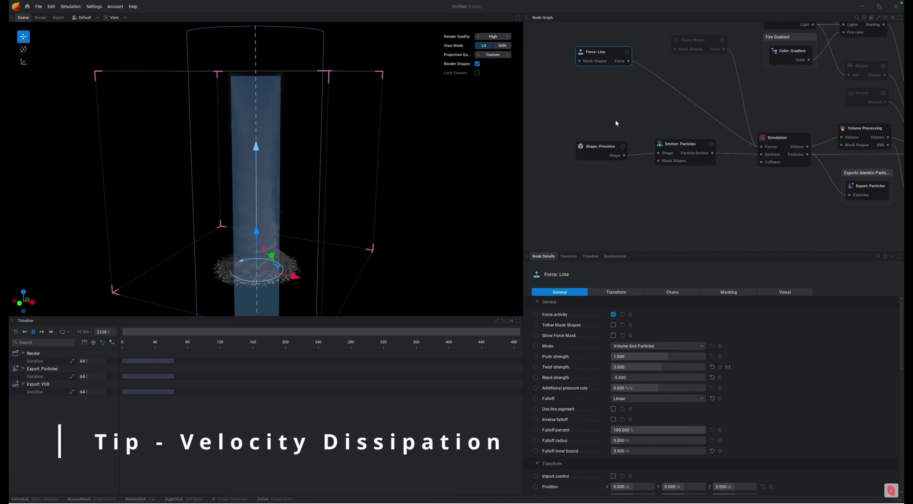
click(576, 120)
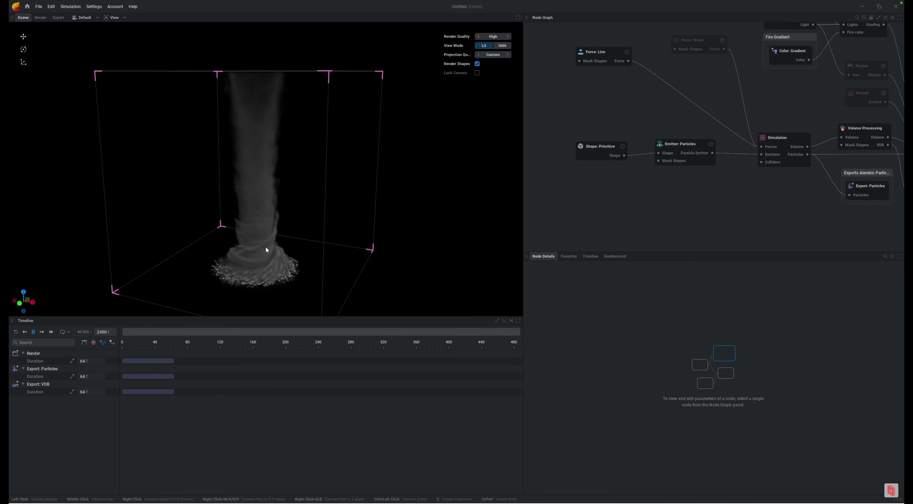
Set the Simulation node's velocity dissipation to 0%/s.
click(788, 140)
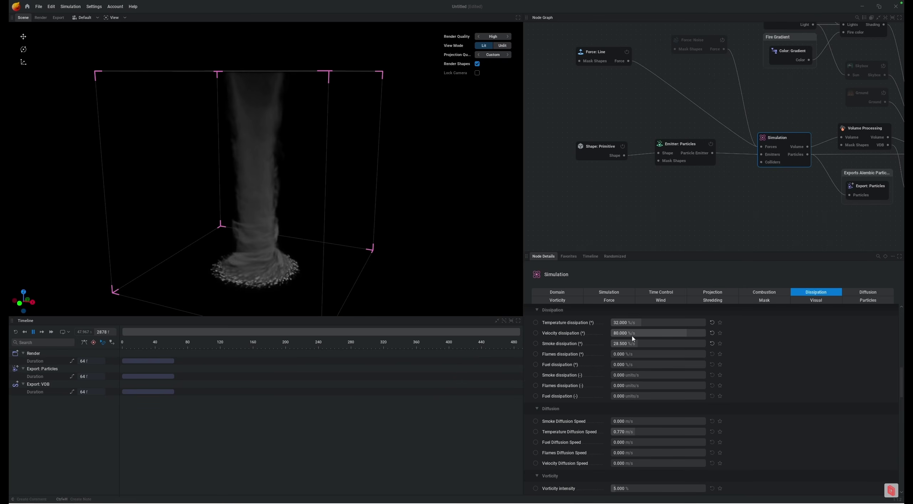
click(699, 333)
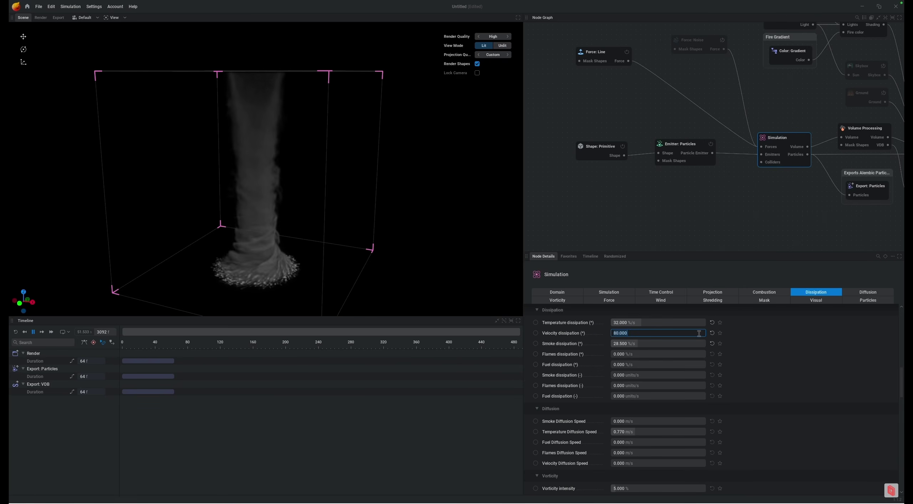
key(ctrl+a)
text(0)
key(Return)
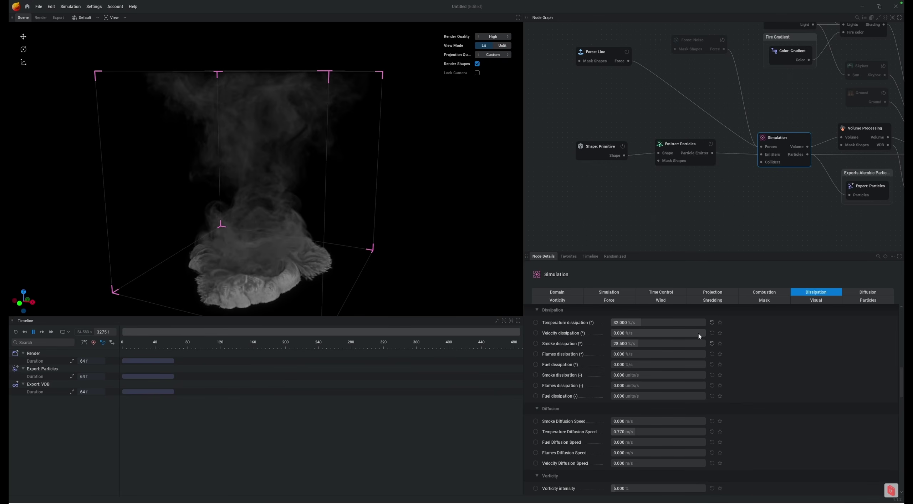
Set the Simulation node's velocity dissipation to 80%/s, then deselect the node.
click(669, 332)
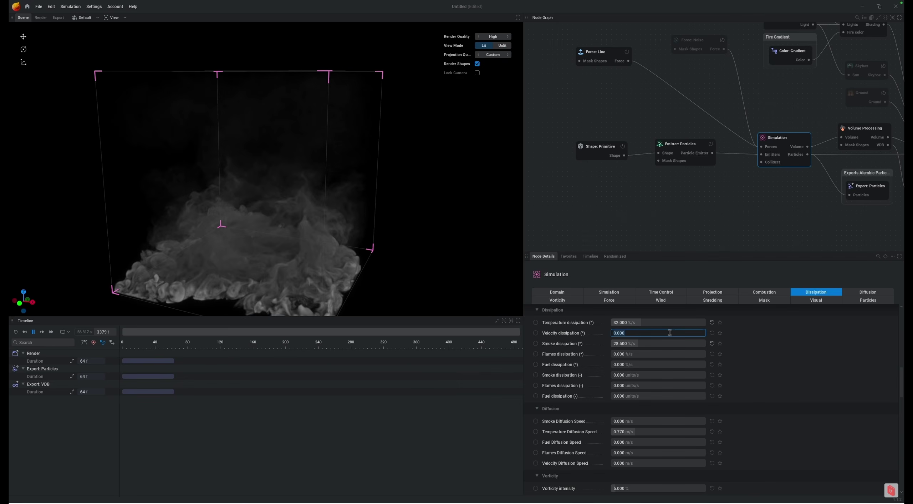
text(80)
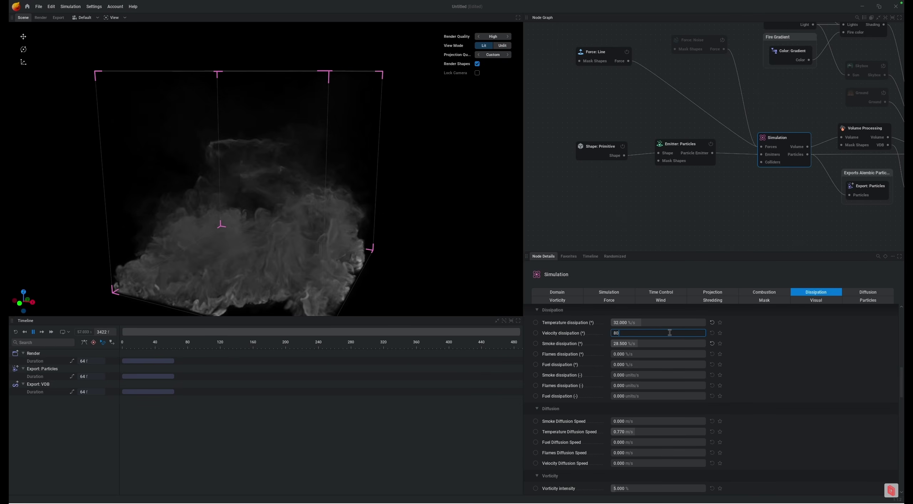
key(Return)
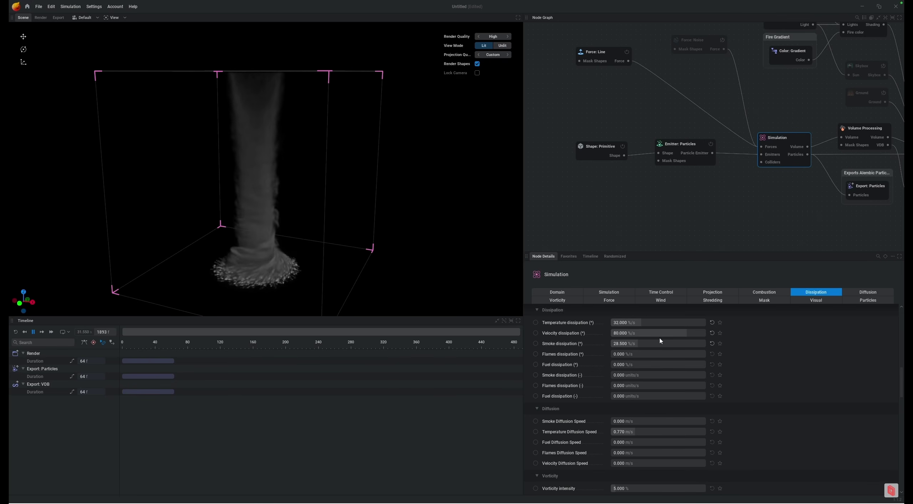
click(717, 208)
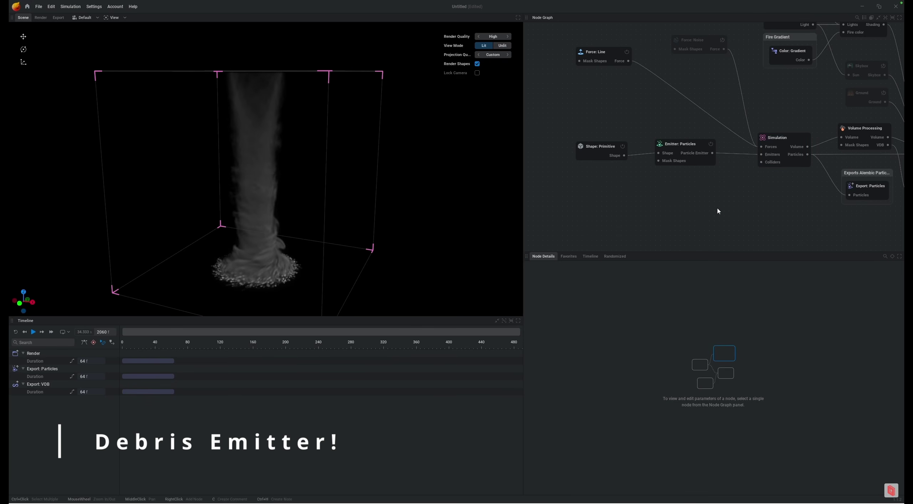
Duplicate the particle emitter node and place the copy directly below the original.
click(682, 145)
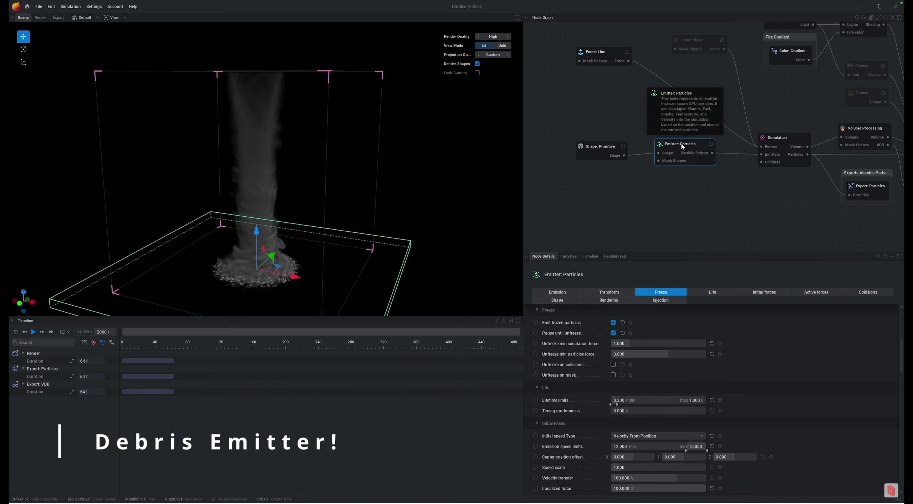
click(665, 206)
key(ctrl+v)
drag(700, 210, 690, 175)
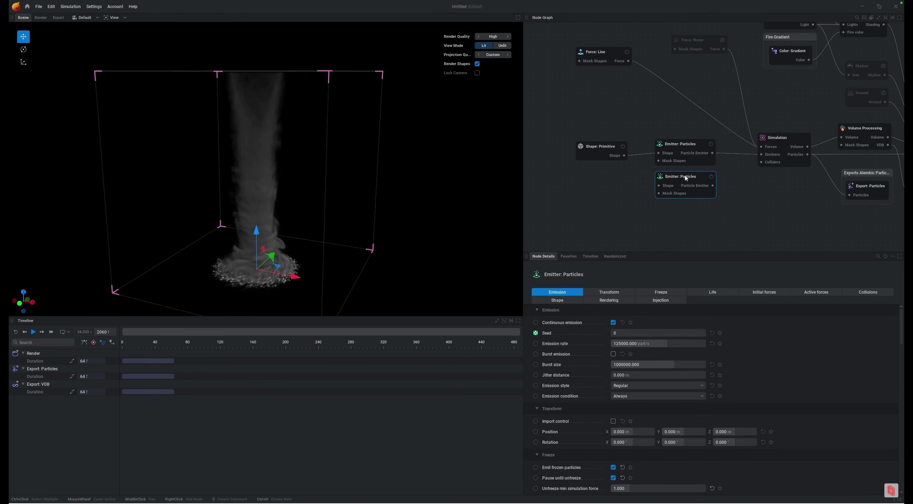
Rename the original particle emitter "smoke funnel" and its copy "debris".
click(697, 148)
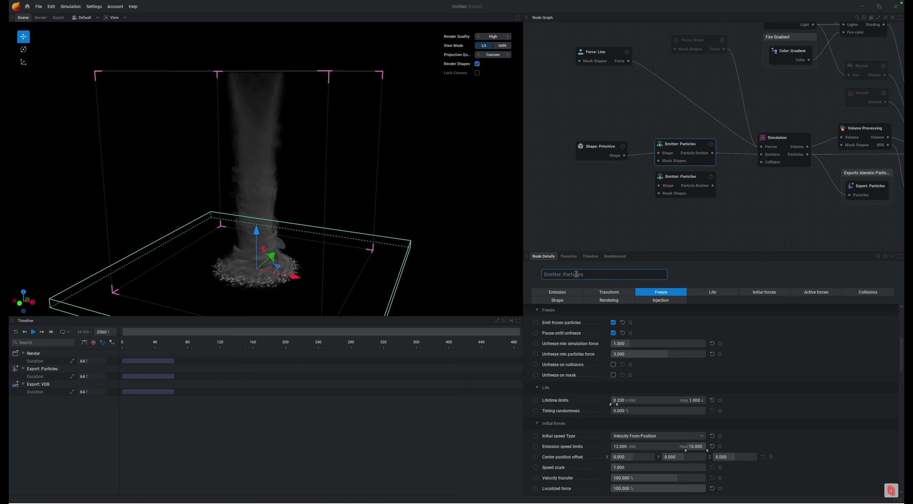
text(smoke funnel)
key(Return)
click(678, 178)
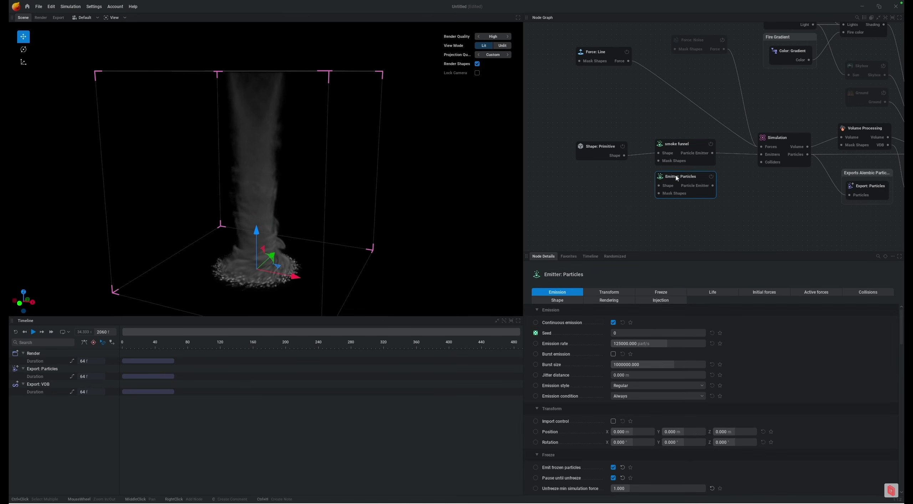
click(569, 274)
text(debris)
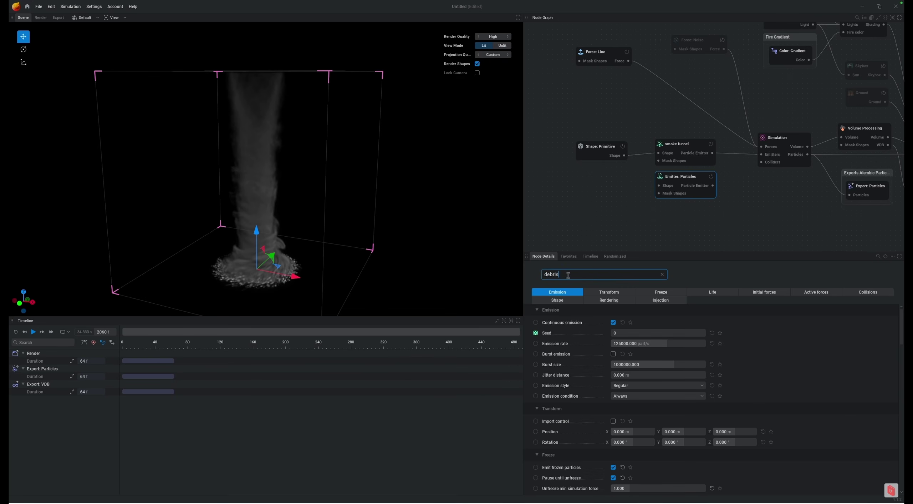
key(Return)
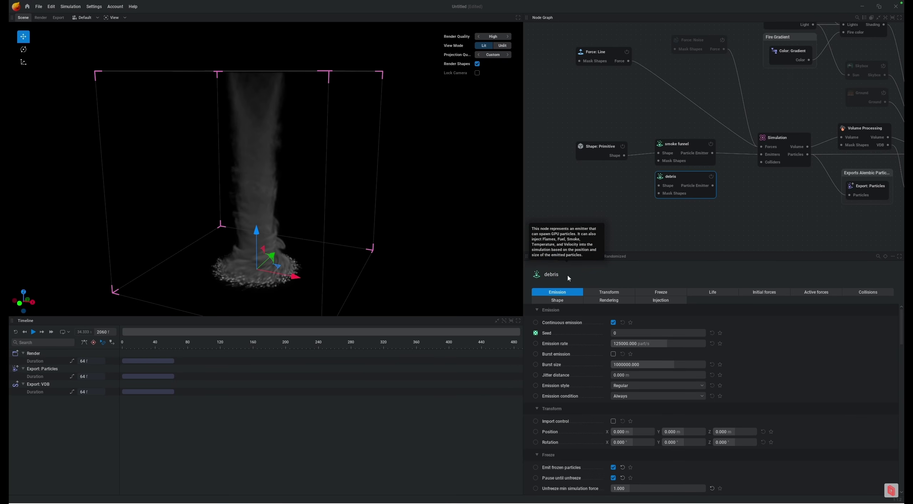
Connect the primitive shape to the debris emitter's shape input, and feed the emitter into the Simulation node's emitters.
drag(599, 150, 659, 185)
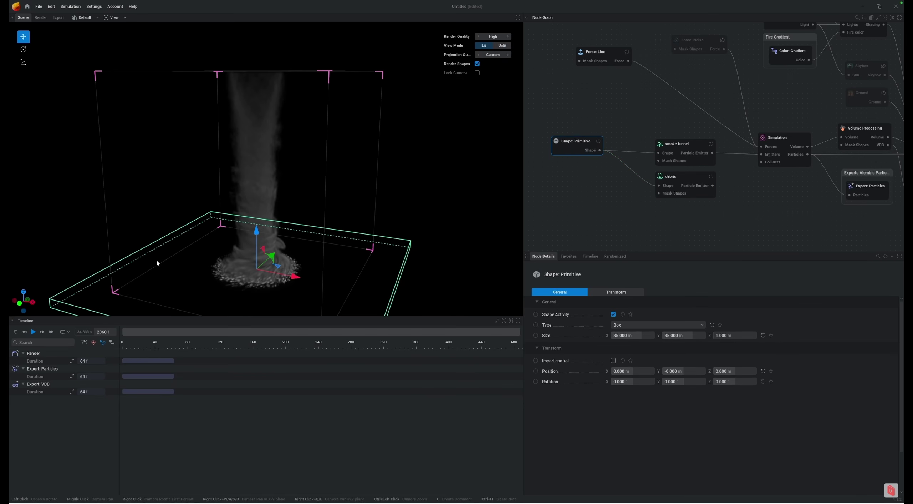
click(691, 181)
drag(687, 181, 688, 177)
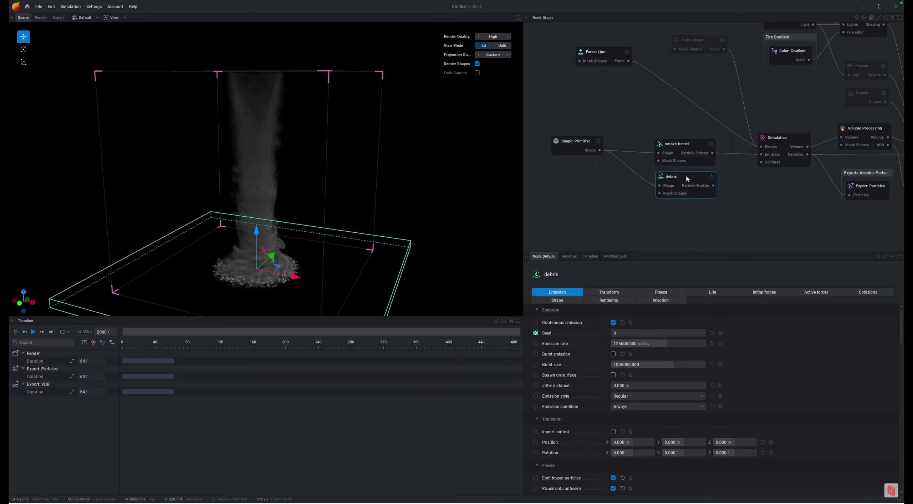
drag(711, 186, 762, 154)
Move the smoke funnel node slightly farther above the debris node and run the simulation.
drag(700, 143, 698, 139)
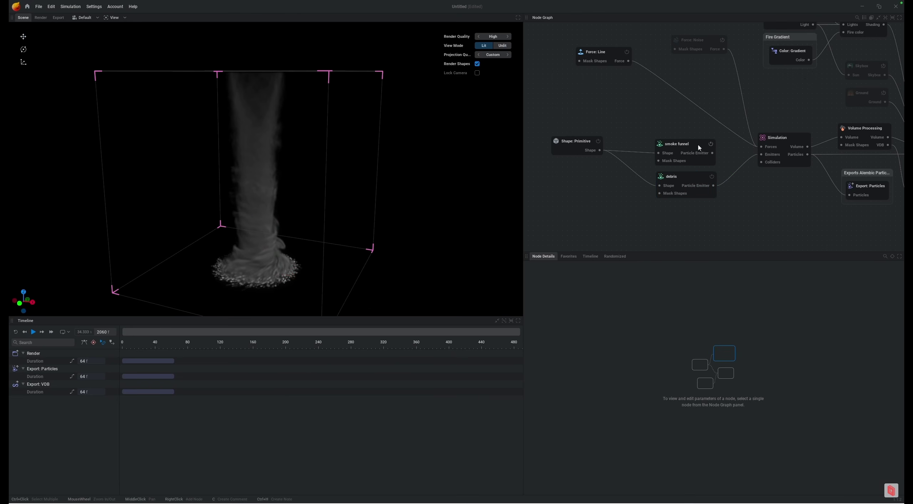
click(642, 291)
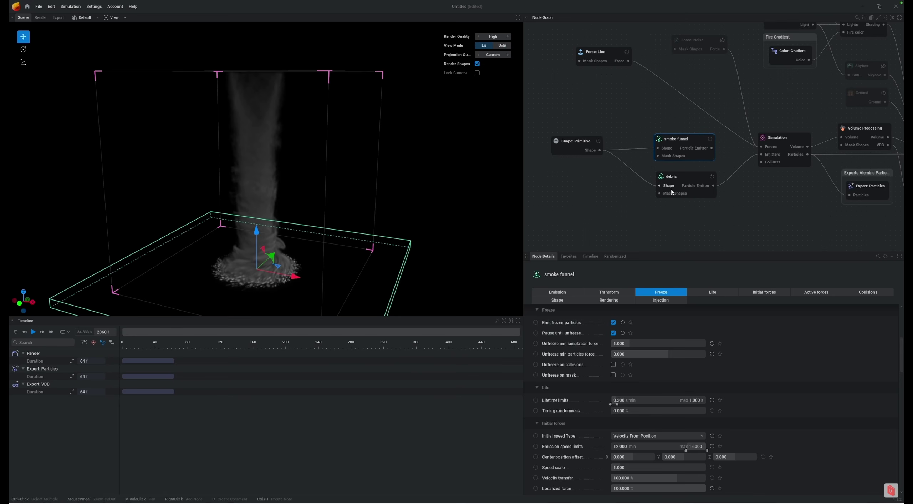
key(space)
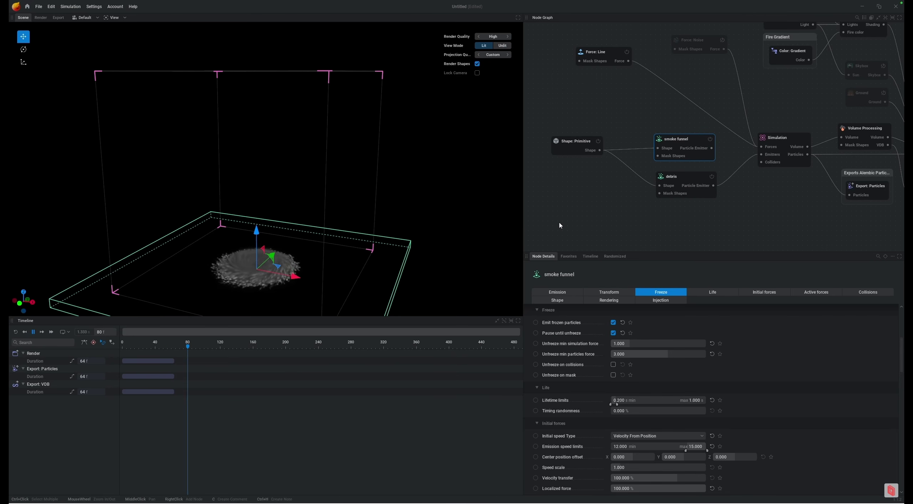
Set the debris emitter's injected smoke to 0% and pause the simulation.
click(681, 177)
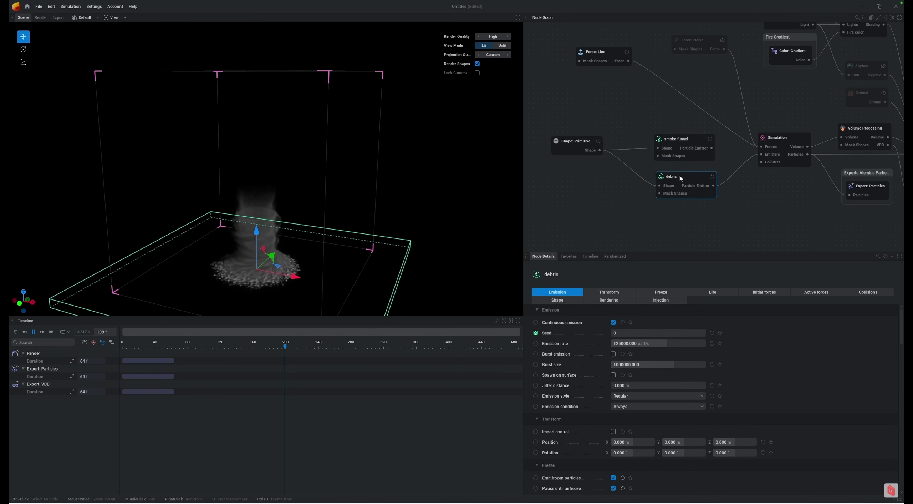
click(660, 300)
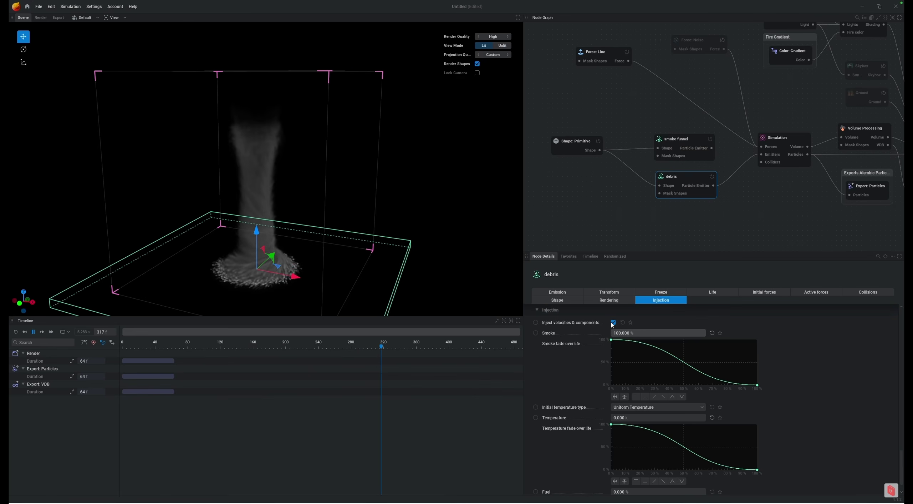
click(646, 333)
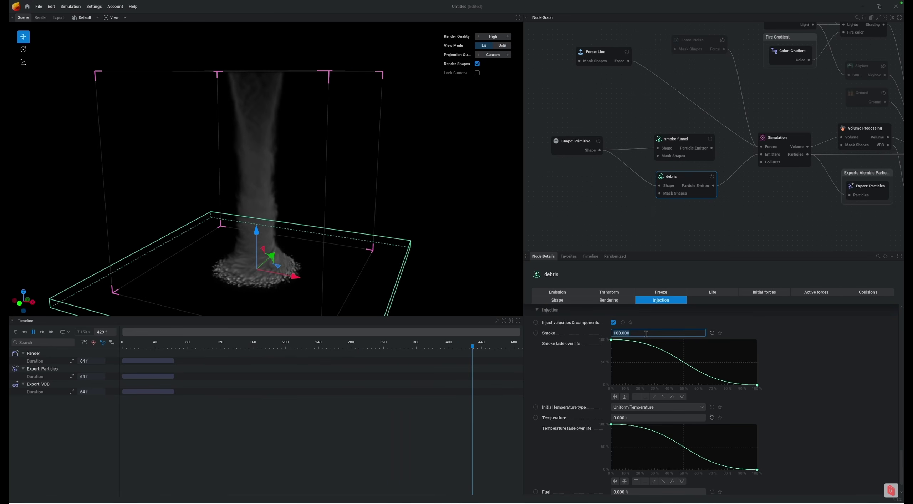
text(0)
key(Return)
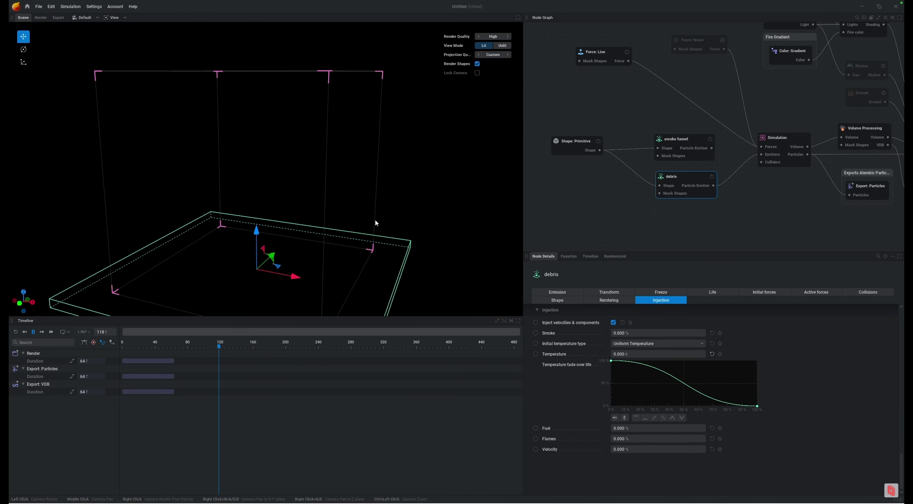
key(space)
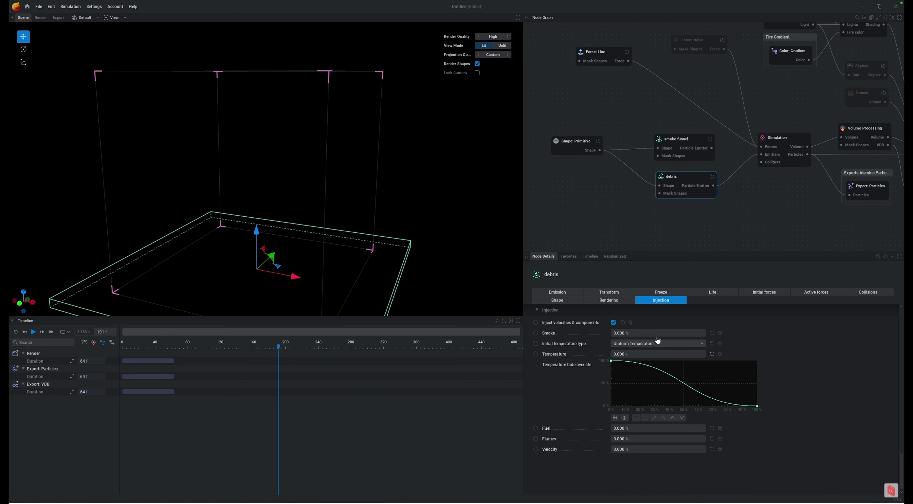
Enable particle rendering for the debris emitter, resume the simulation, and connect the smoke funnel to the Simulation node's emitters.
click(620, 299)
click(614, 323)
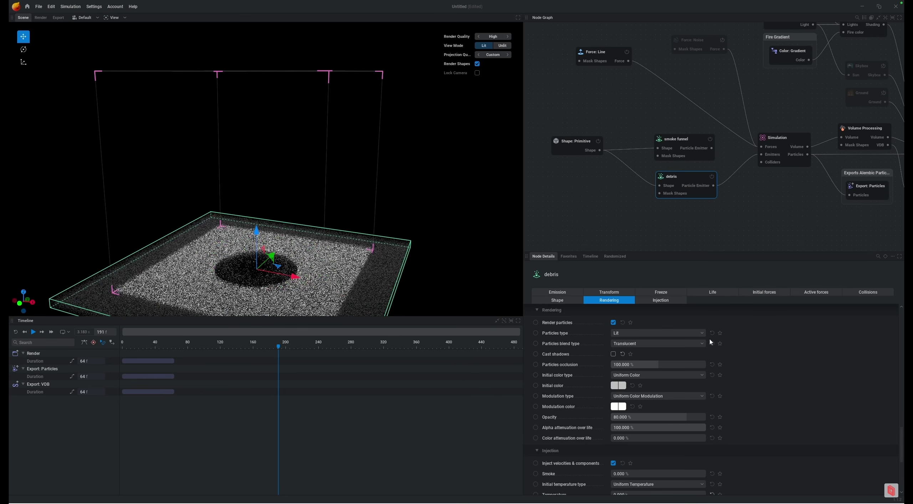
key(space)
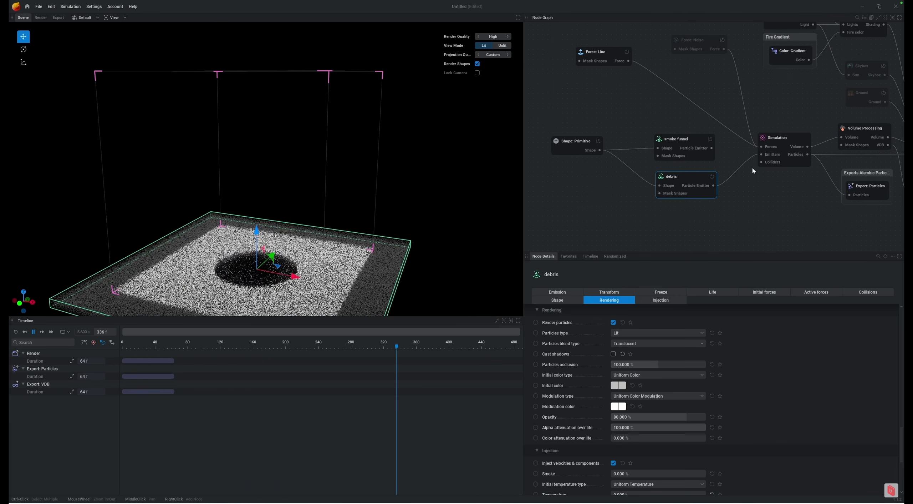
drag(712, 148, 763, 157)
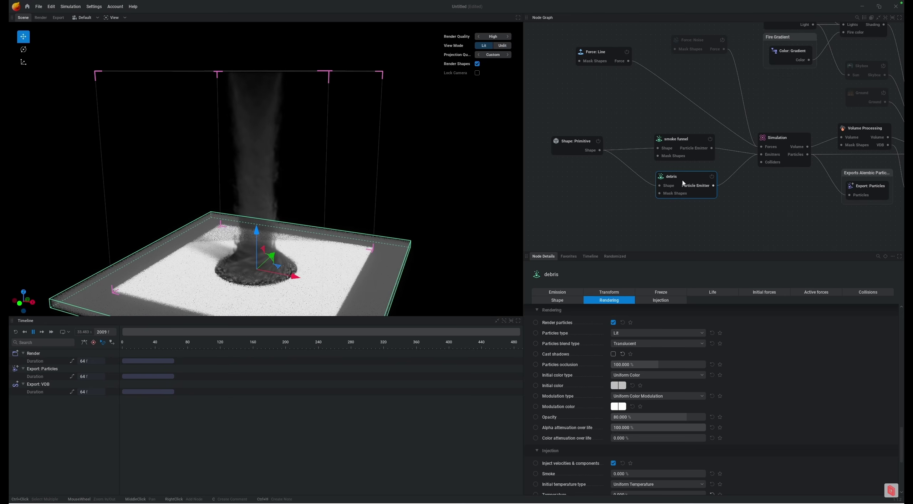
Set the debris emitter's color modulation type to Modulation Over Speed.
drag(690, 181, 693, 181)
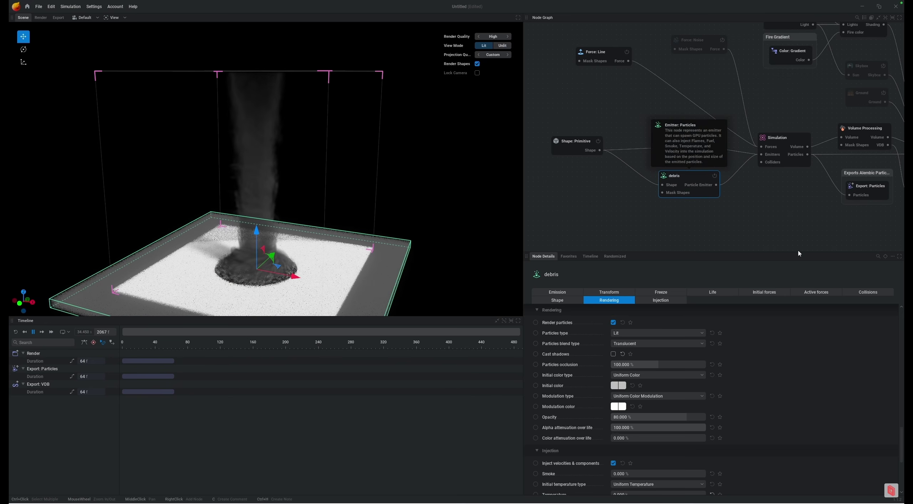
click(629, 397)
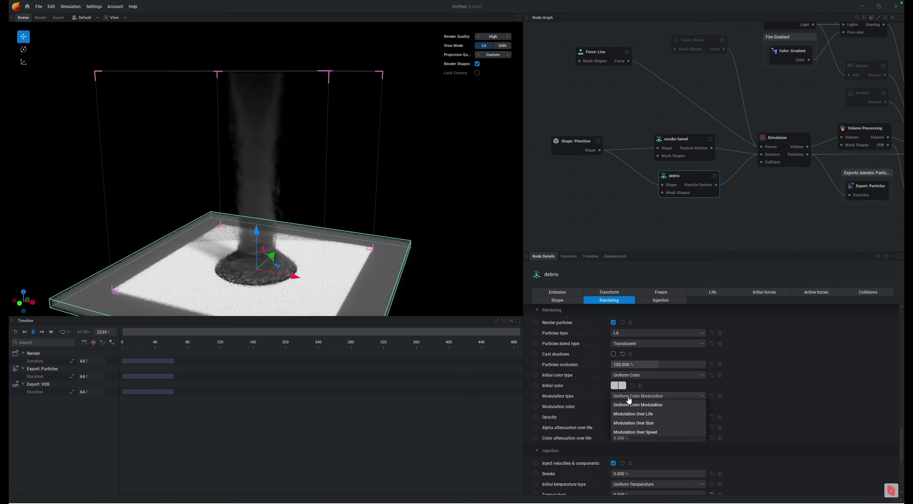
click(640, 432)
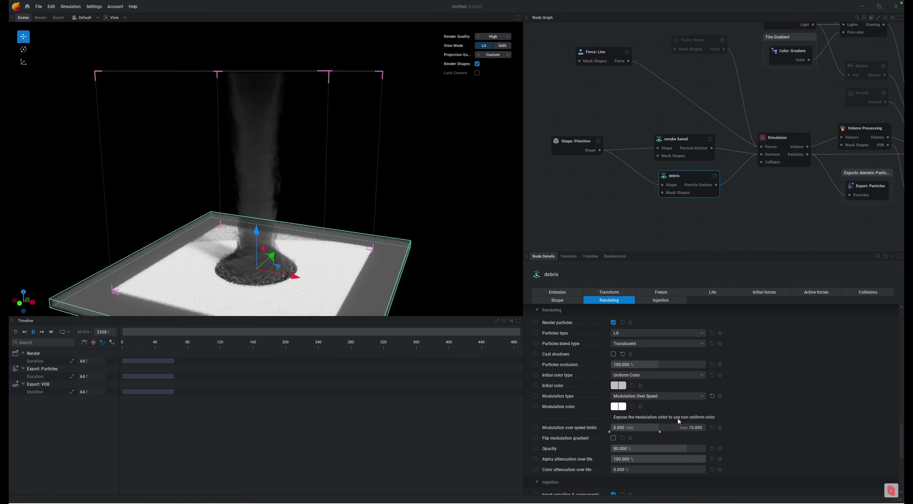
Expose the debris emitter's modulation color and connect a new Color: Gradient node to it.
click(536, 407)
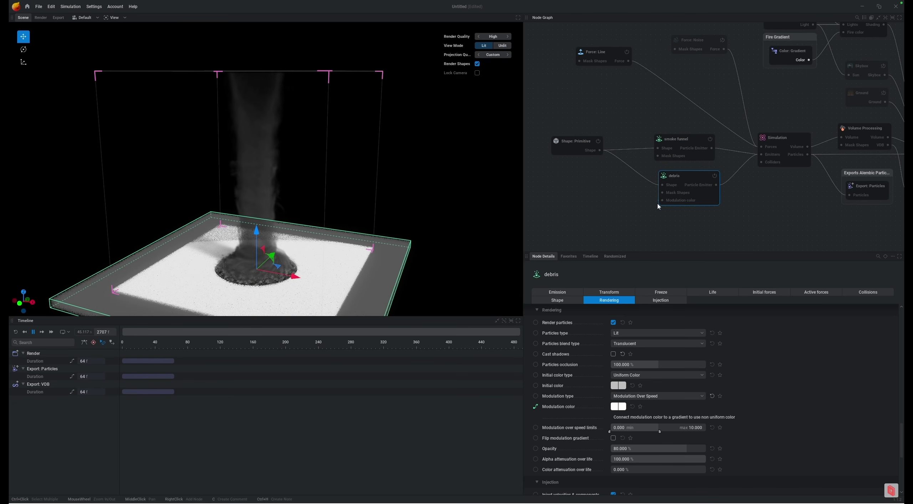
drag(633, 223, 616, 225)
click(596, 239)
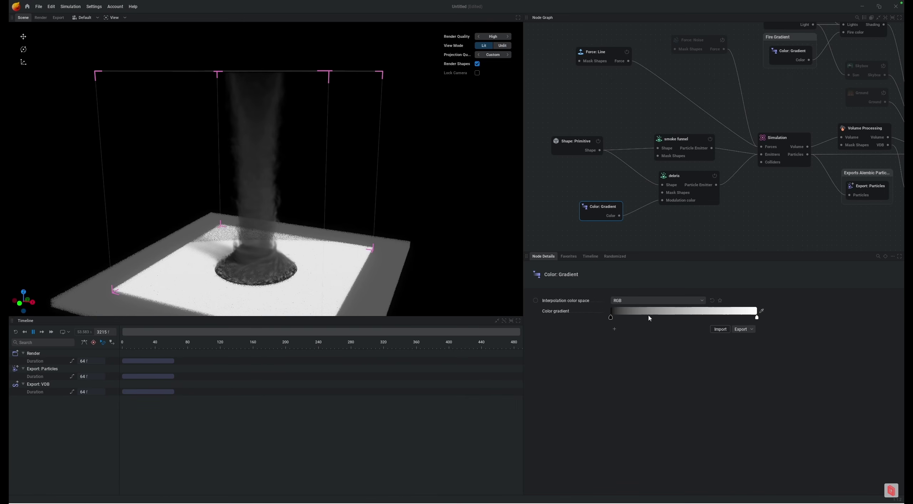
Reverse the gradient to run from white to black, with the white stop at about 80% of its length.
drag(611, 318, 559, 321)
drag(710, 320, 757, 319)
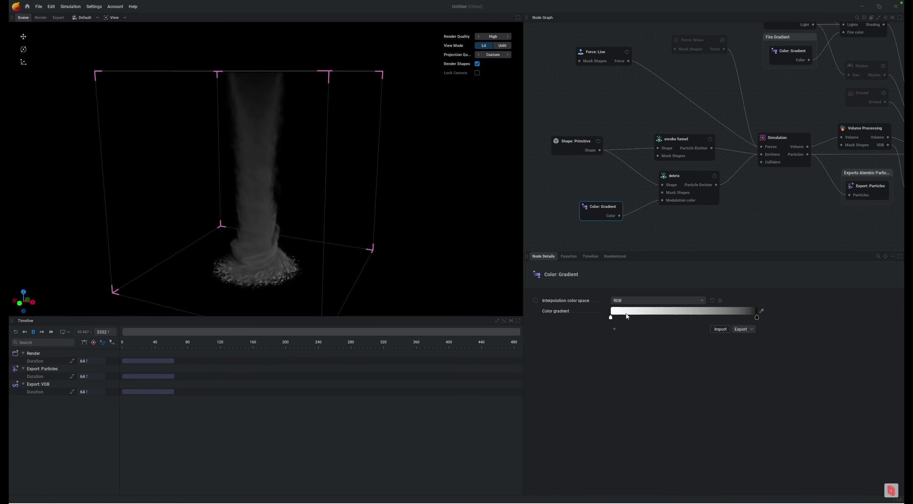
drag(613, 319, 729, 317)
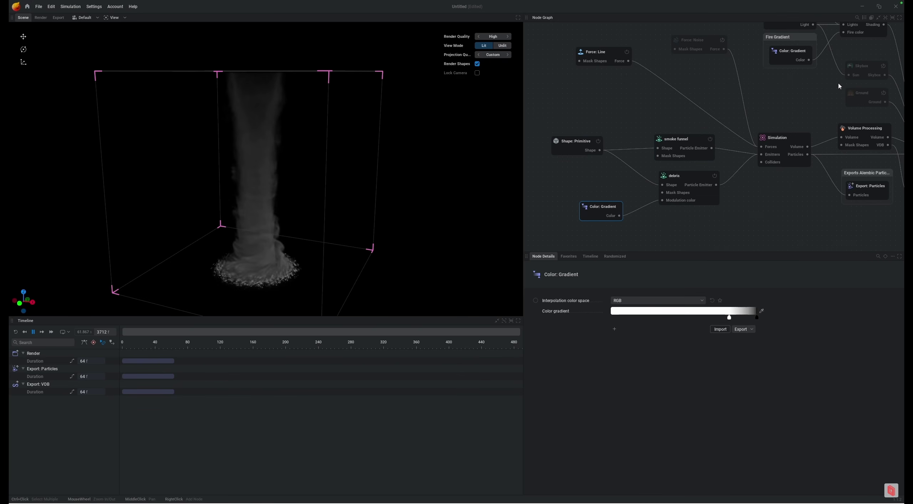
Enable the Skybox node and make the gradient's black end stop fully transparent with an alpha of 0.
click(883, 68)
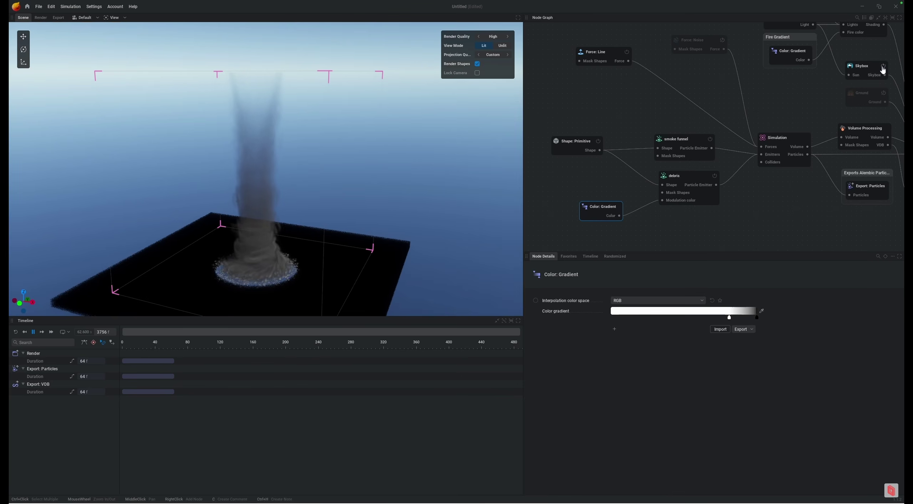
click(757, 317)
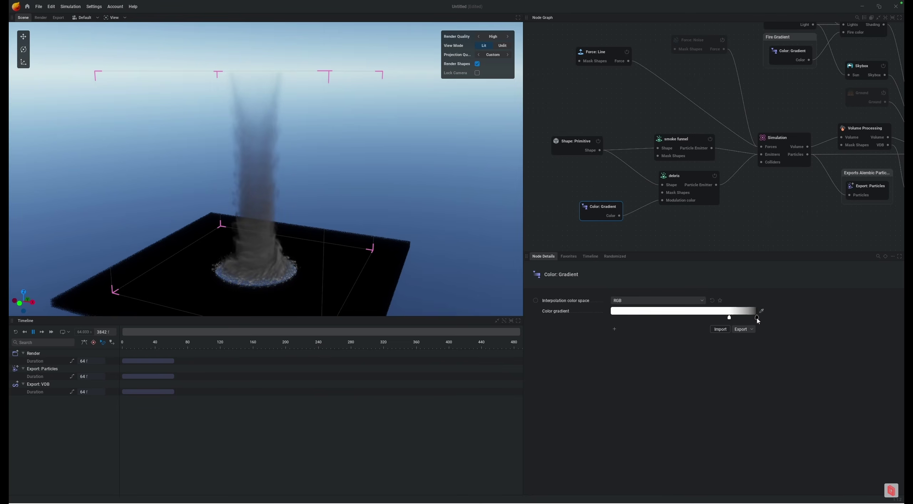
double_click(757, 317)
drag(833, 458, 811, 459)
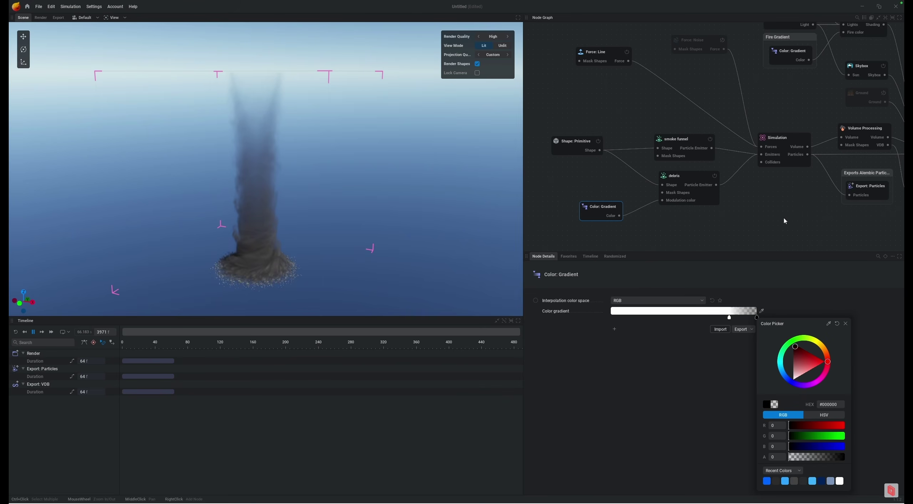
click(578, 127)
Move the Color: Gradient node slightly up beside the debris emitter.
click(685, 184)
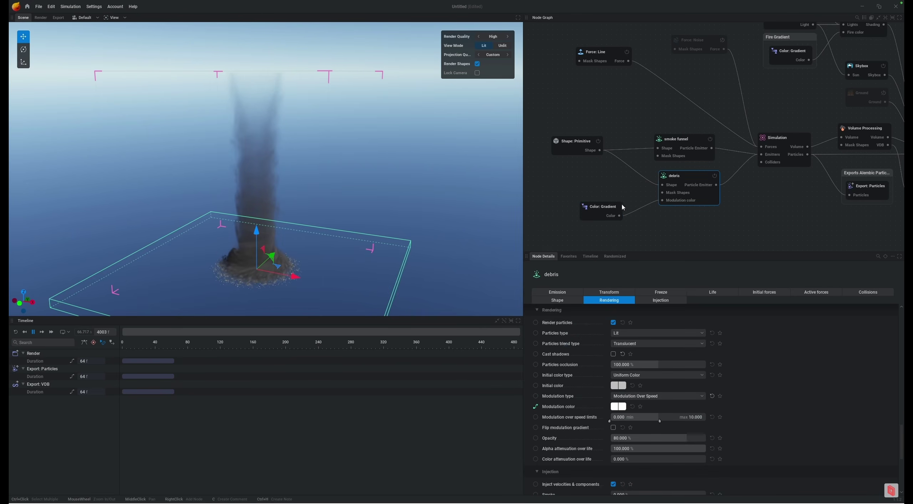
click(594, 210)
drag(604, 210, 605, 201)
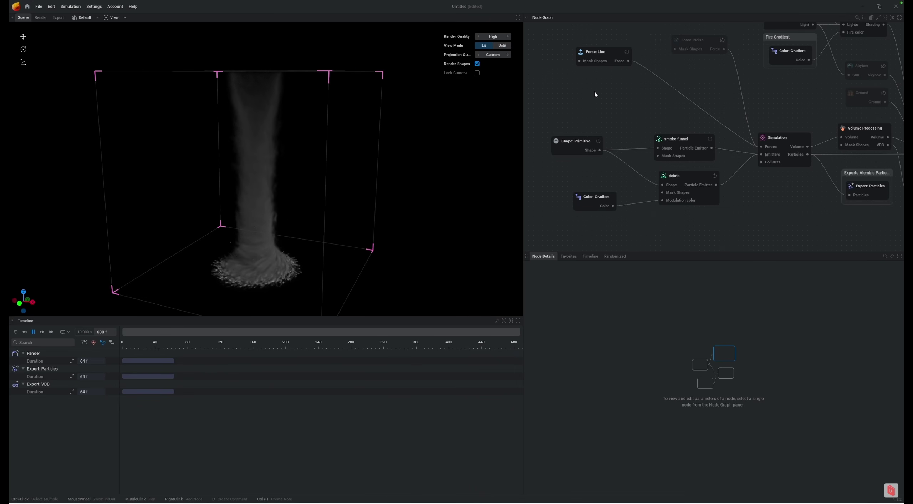
Duplicate the Force: Line node and connect the copy's force output to the Simulation's Forces input.
click(609, 55)
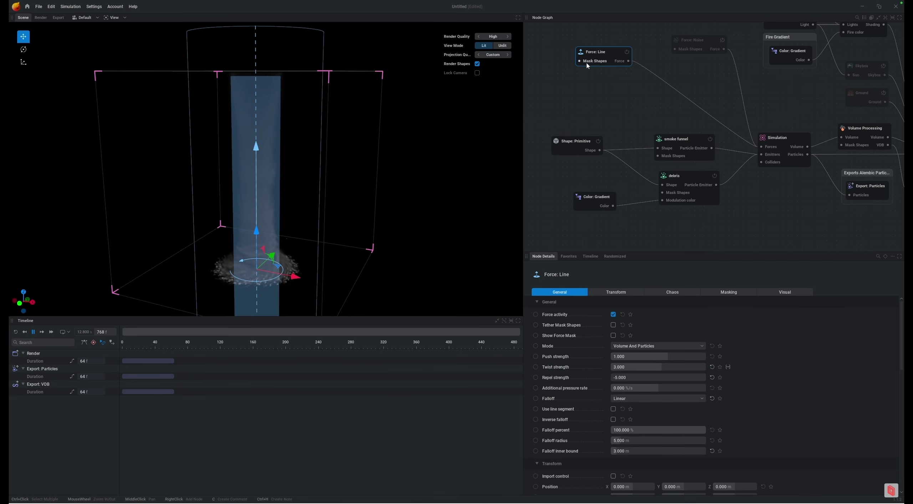
click(607, 92)
click(611, 59)
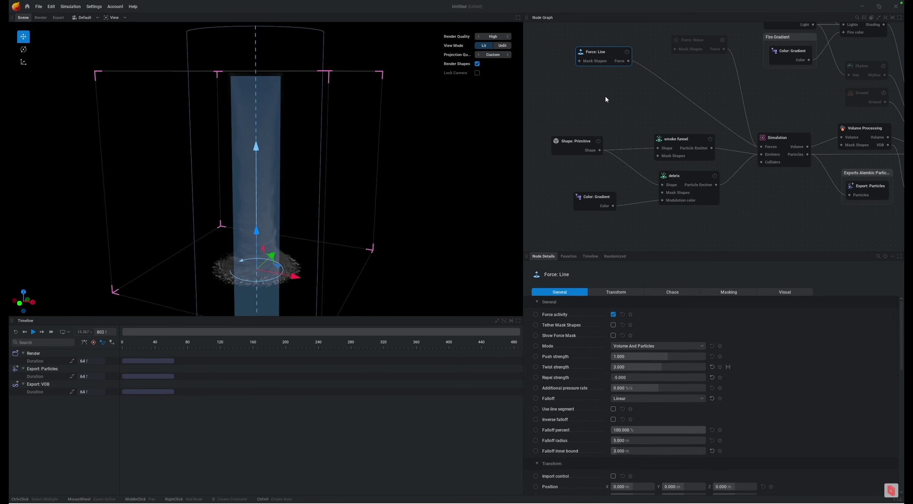
key(ctrl+d)
drag(633, 86, 763, 145)
Limit the duplicated Force: Line to a line segment with a length of 3 m.
click(615, 78)
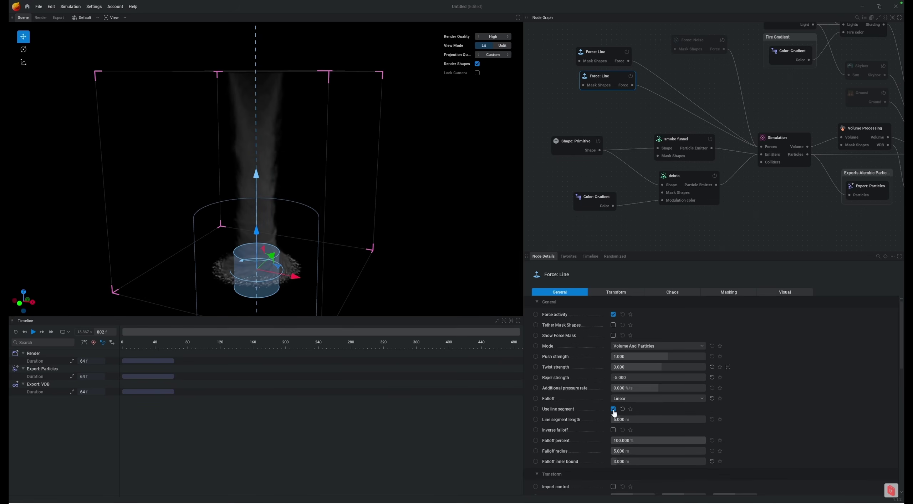
scroll(660, 421, down, 2)
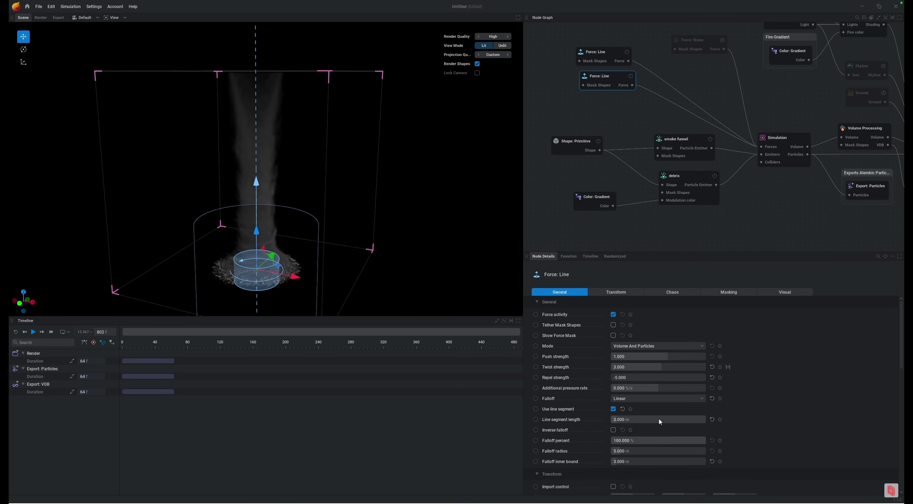
mouse_move(337, 251)
mouse_down()
mouse_move(382, 279)
mouse_move(353, 252)
mouse_up()
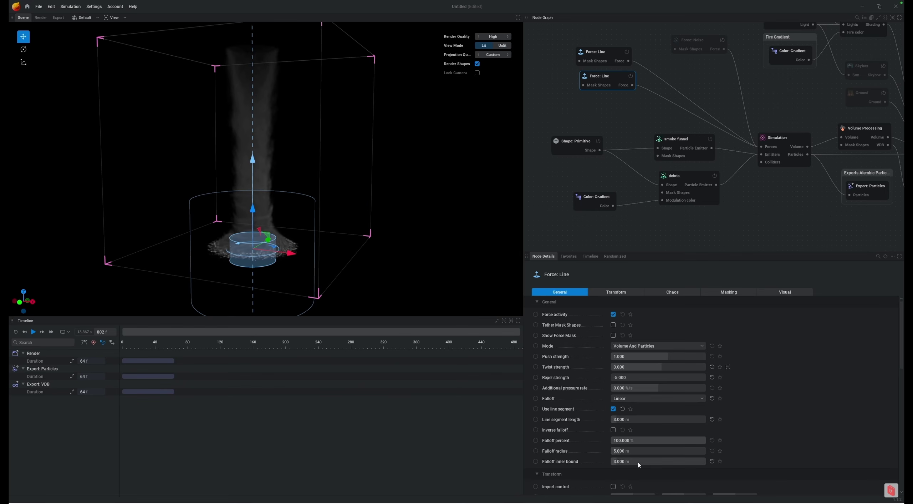
Set the duplicated line force's falloff radius to 3 m and its falloff inner bound to 5 m.
drag(643, 462, 659, 463)
click(650, 451)
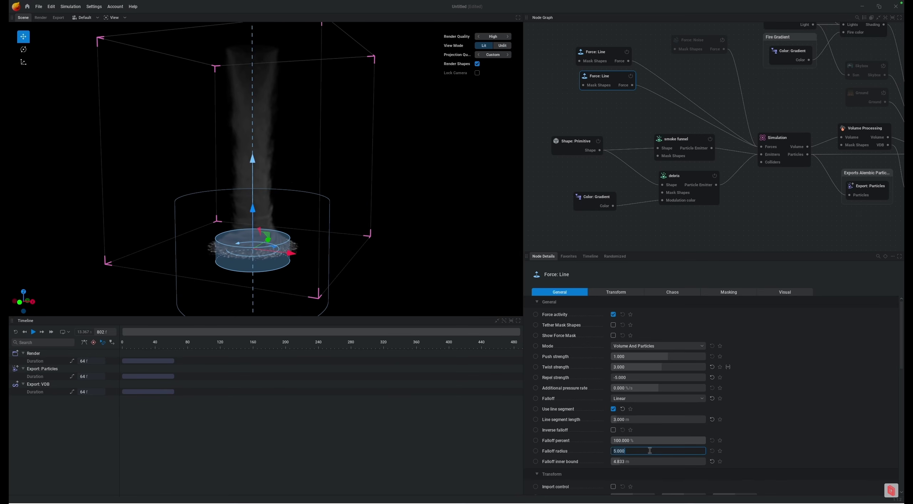
text(3)
key(Return)
click(641, 461)
text(5)
key(Return)
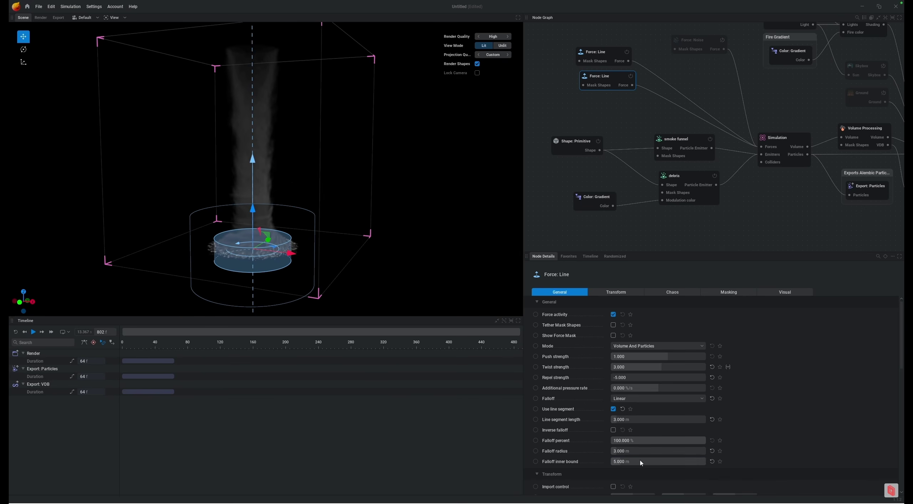
Set the duplicated line force's twist strength to 5 and restart the simulation.
click(648, 367)
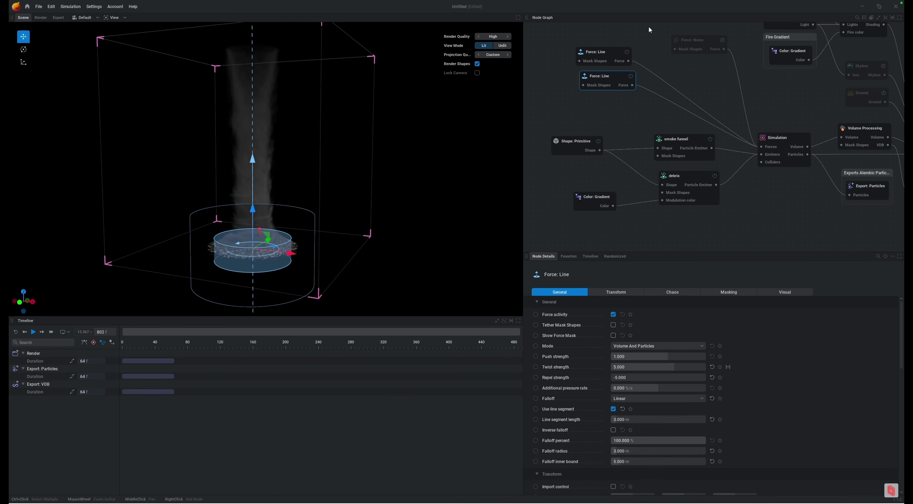
key(r)
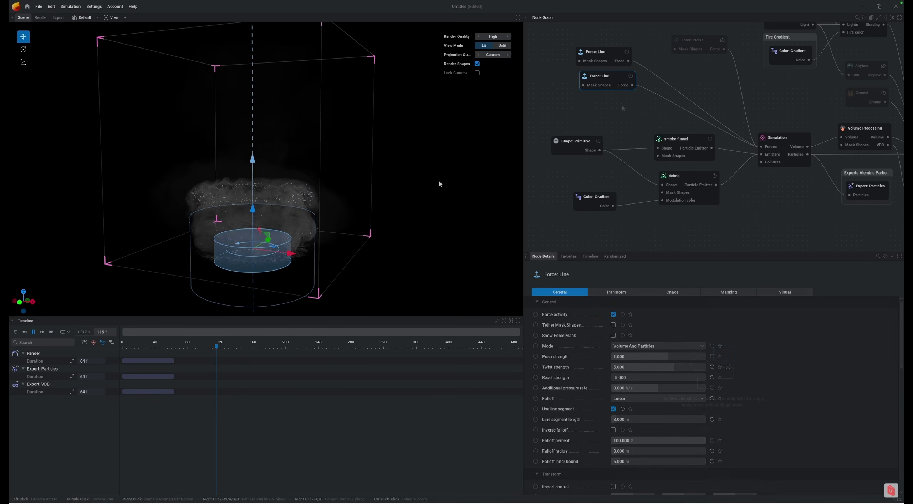
click(623, 108)
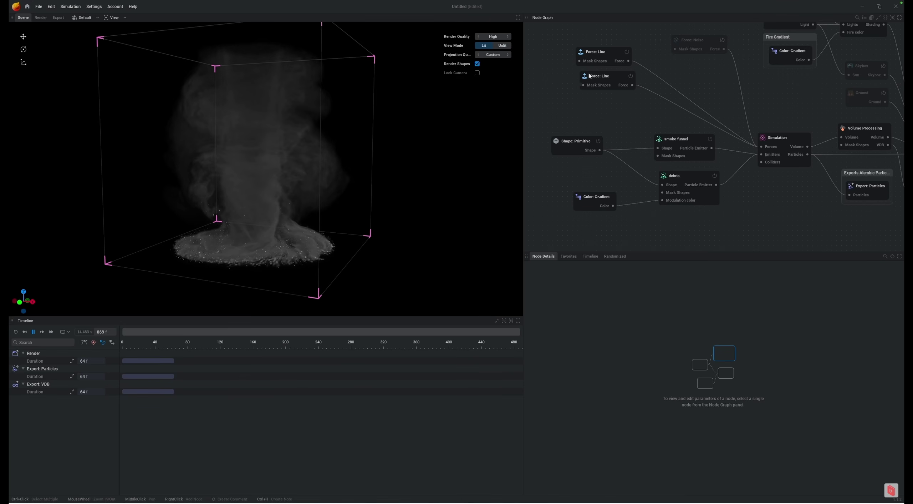
mouse_move(590, 76)
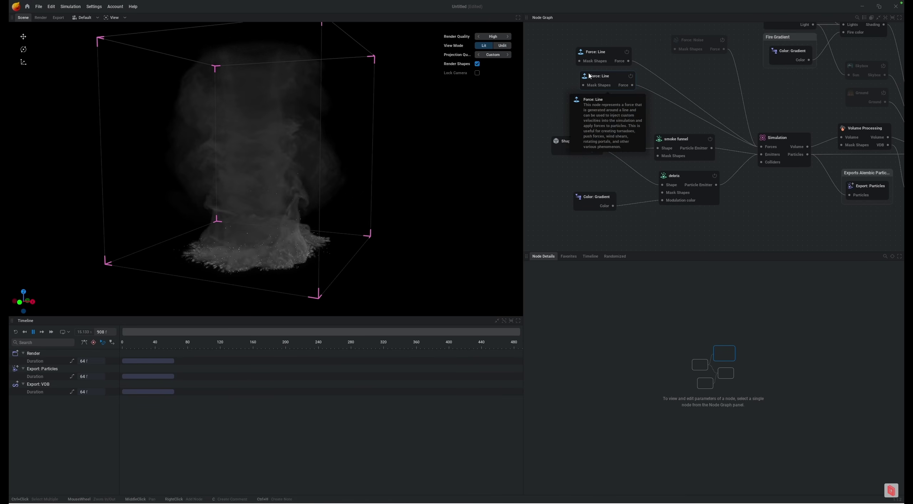
click(599, 52)
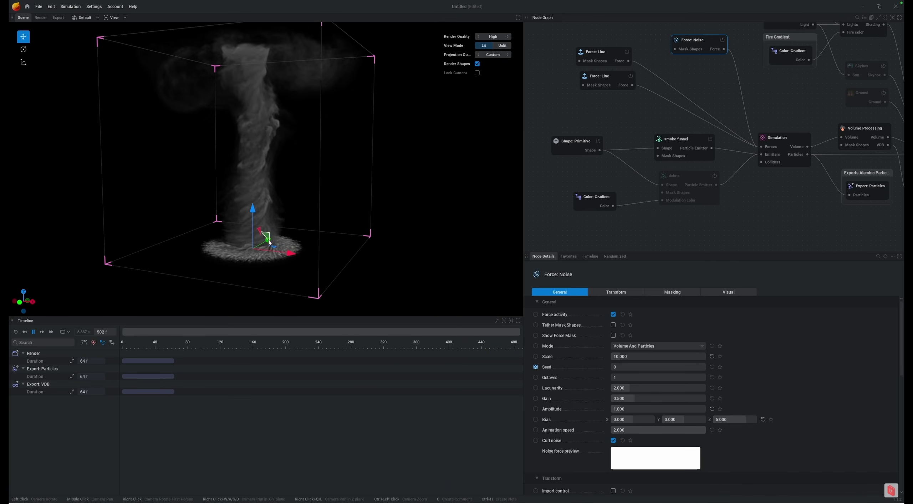
Turn the debris emitter back on and darken its initial particle color to a medium grey.
click(695, 177)
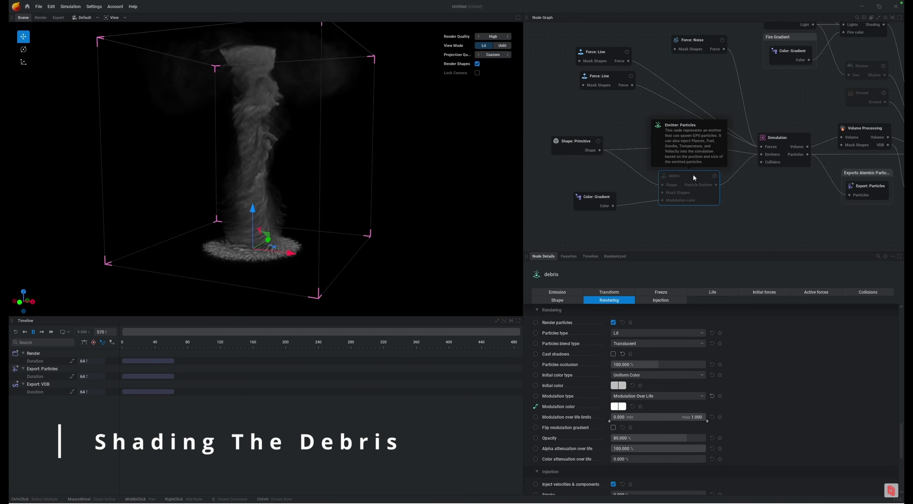
click(715, 177)
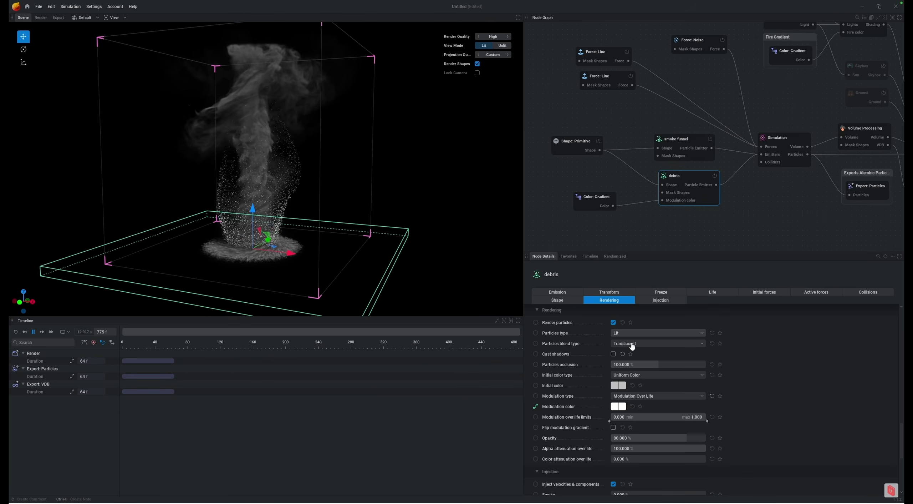
click(616, 387)
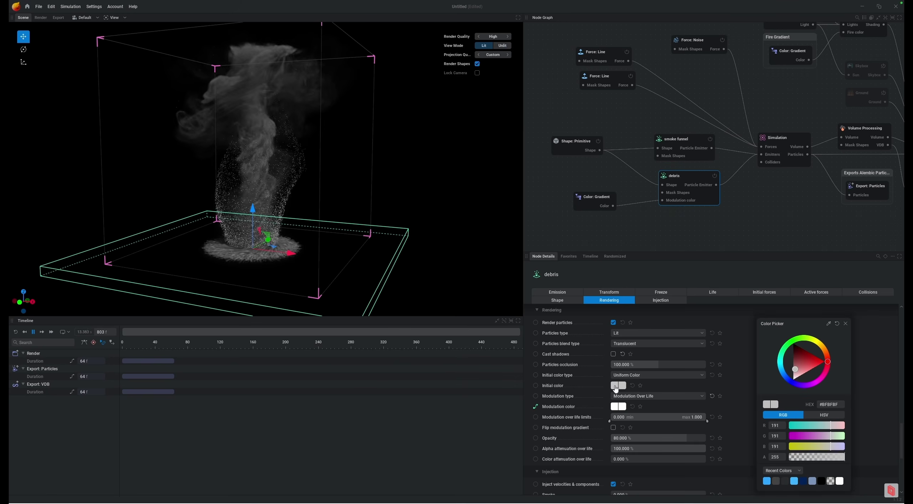
drag(795, 367, 791, 367)
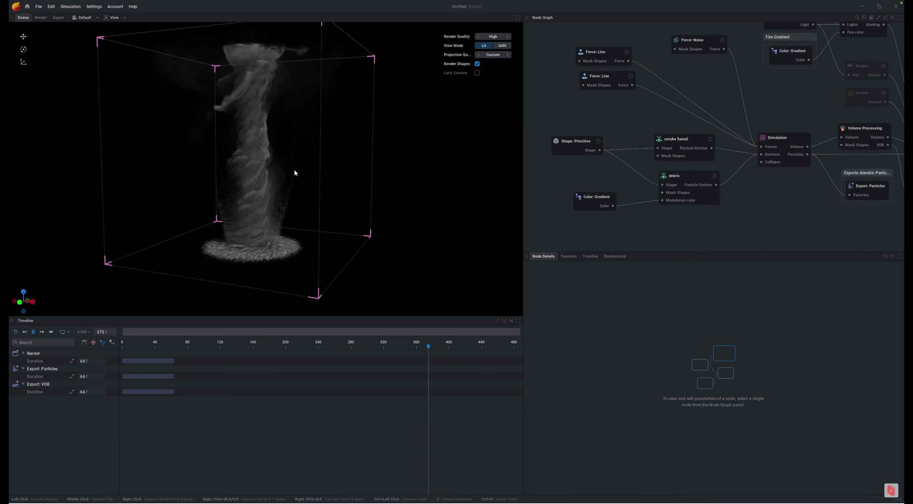
Try a minimum Volume active force of about 24% on the debris emitter.
click(694, 178)
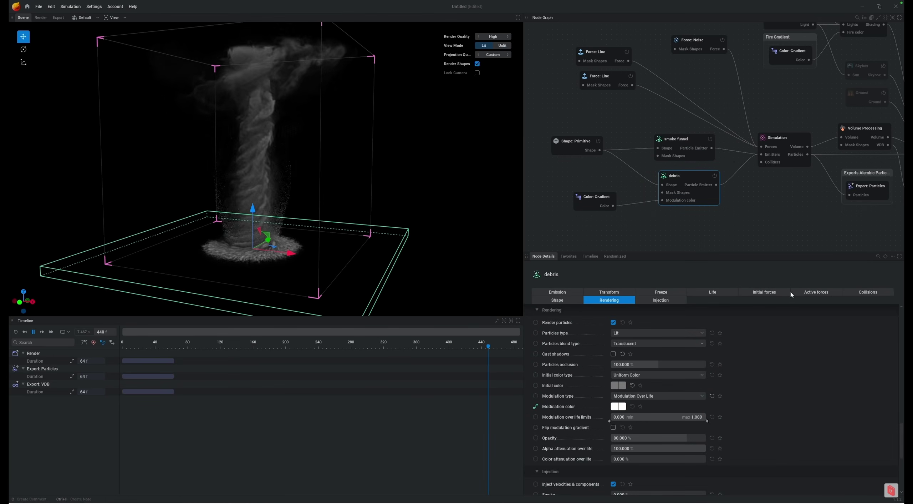
click(817, 292)
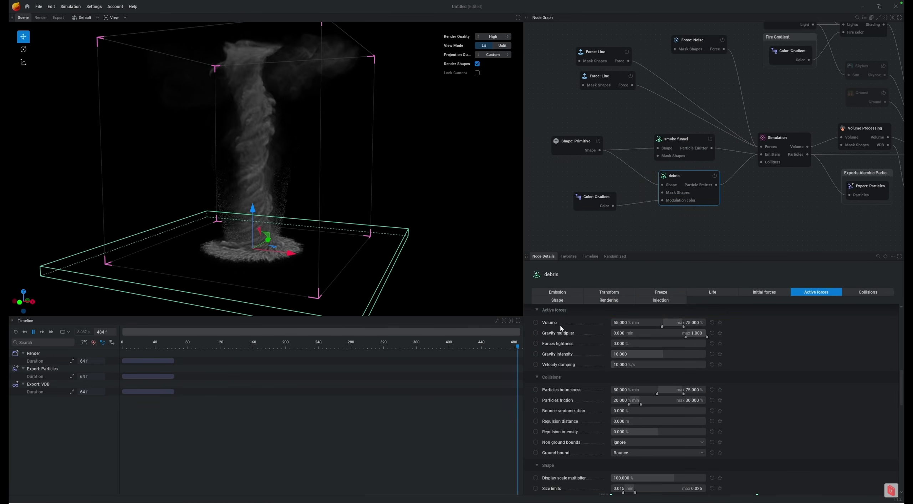
mouse_move(551, 326)
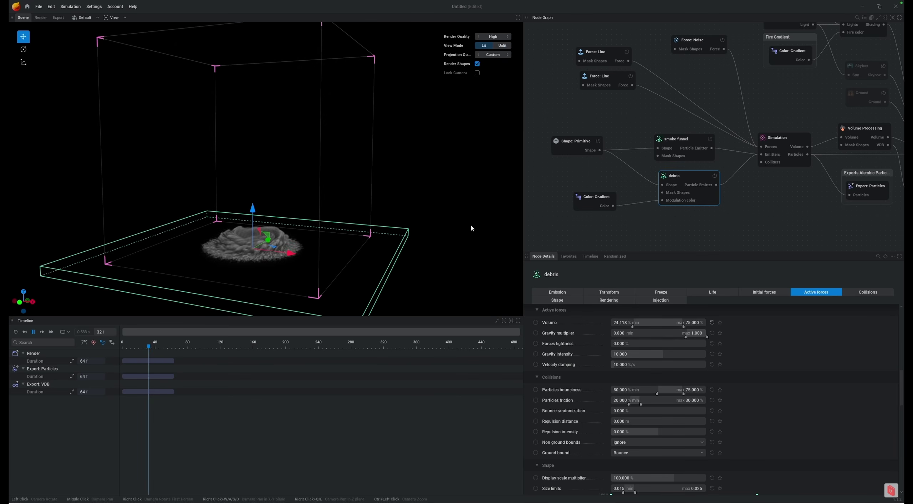
click(580, 117)
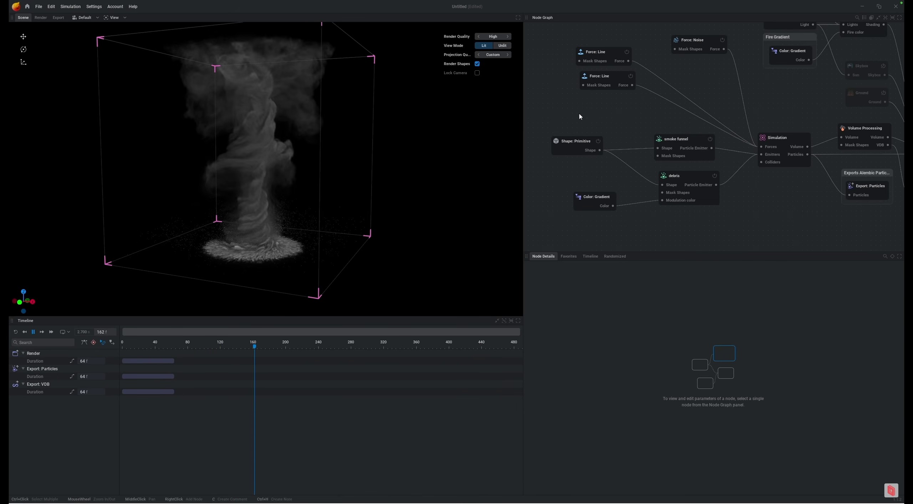
Set the debris emitter's minimum Volume active force to 40%.
click(688, 177)
double_click(621, 322)
text(40)
key(Return)
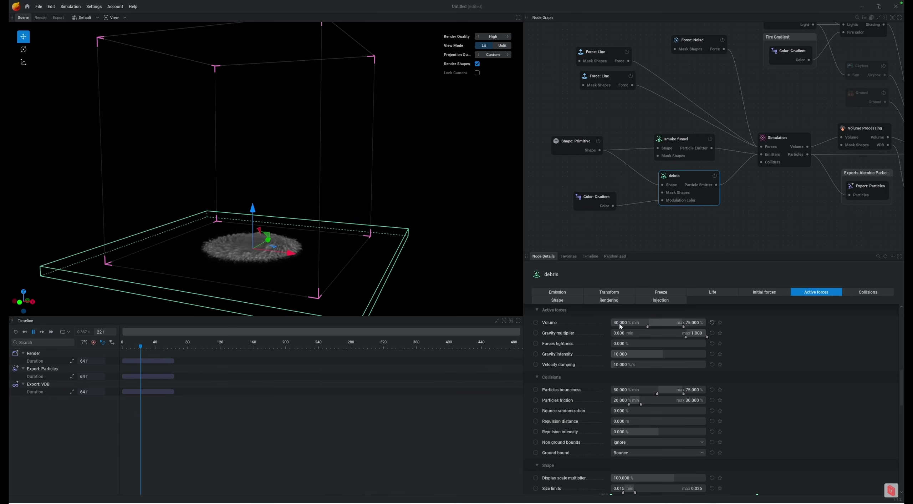
click(646, 116)
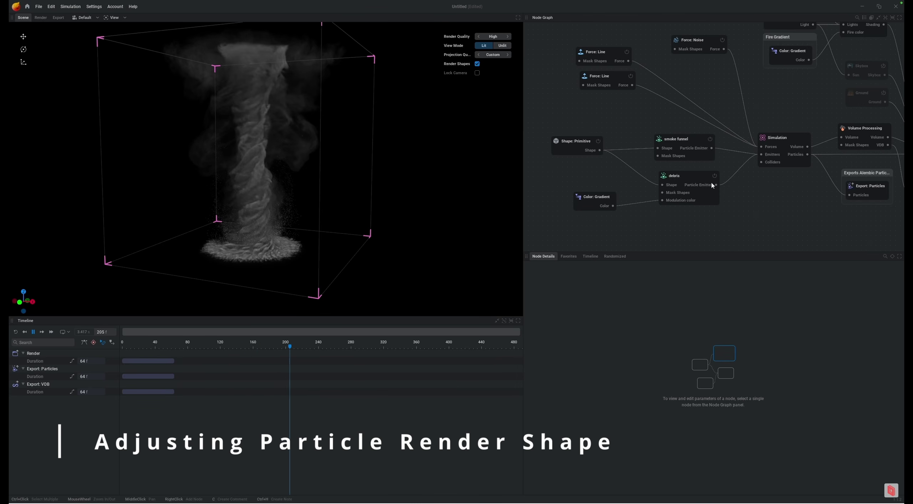
Set the debris emitter's particles render type to Velocity Aligned.
click(685, 182)
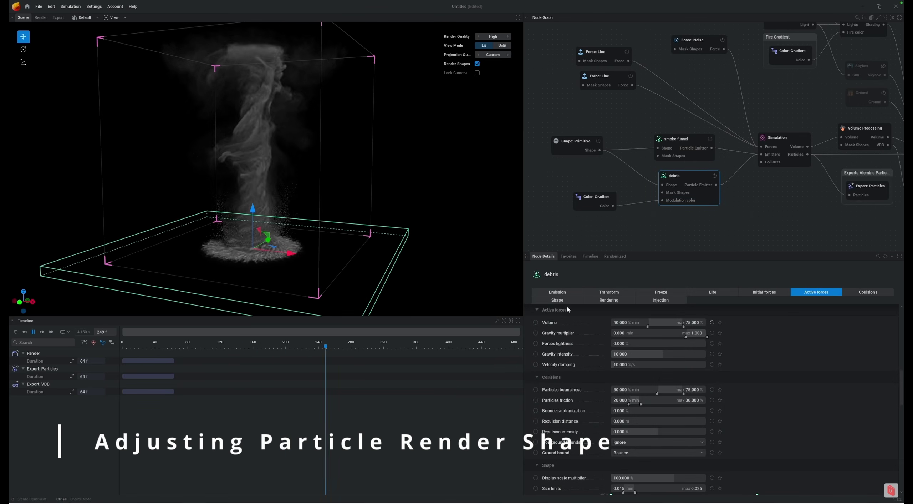
click(557, 299)
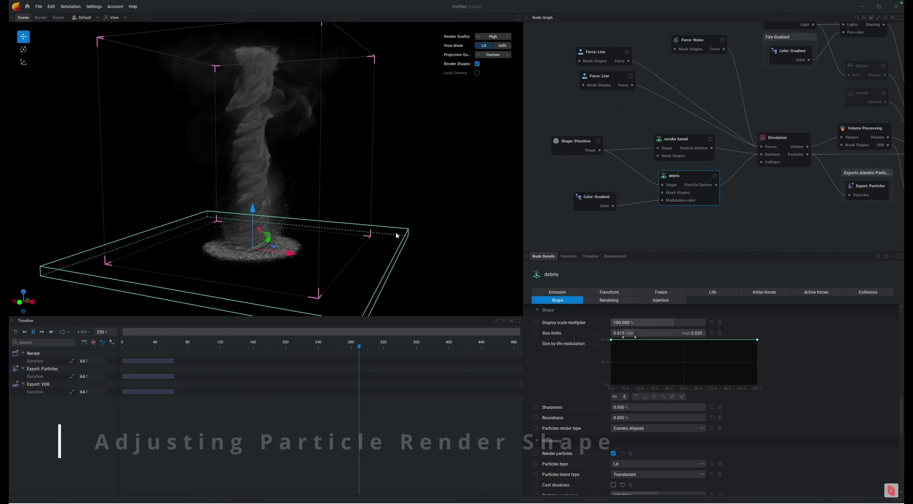
click(655, 430)
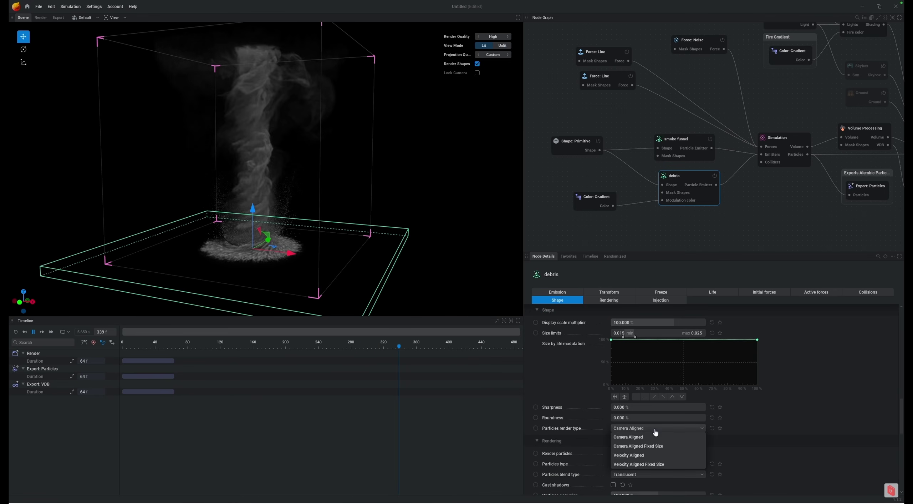
click(637, 456)
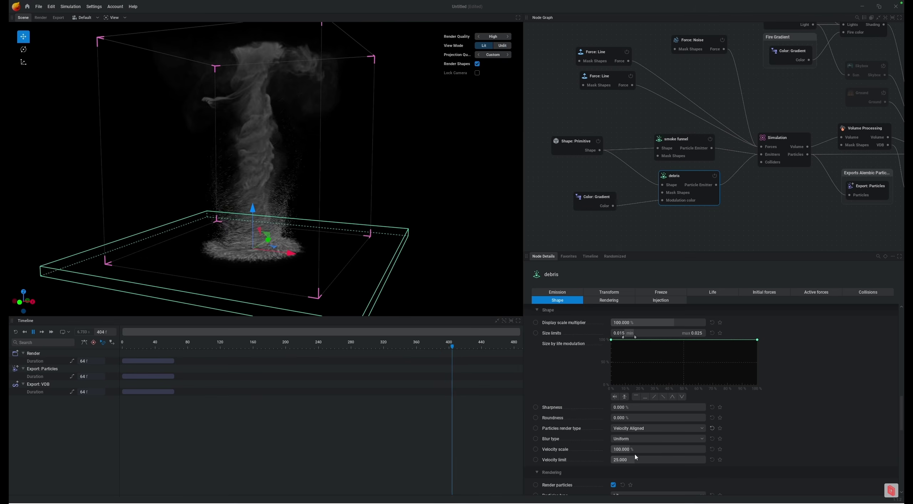
Set the debris particles' blur type to Assymmetric and their size limits to 0.001 minimum and 0.100 maximum.
click(628, 443)
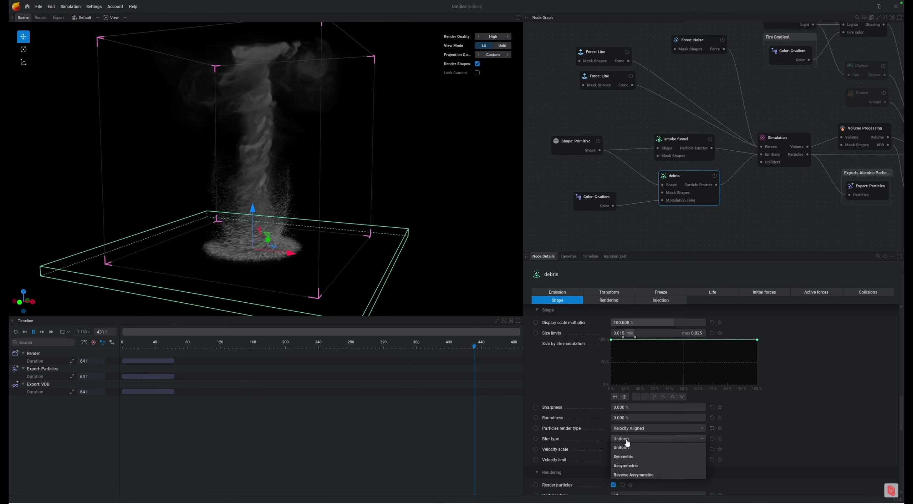
click(635, 466)
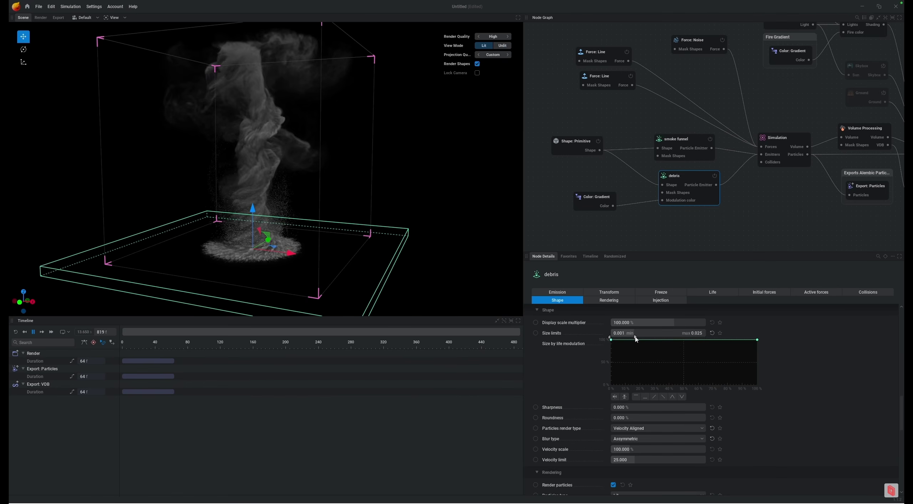
drag(635, 336, 718, 336)
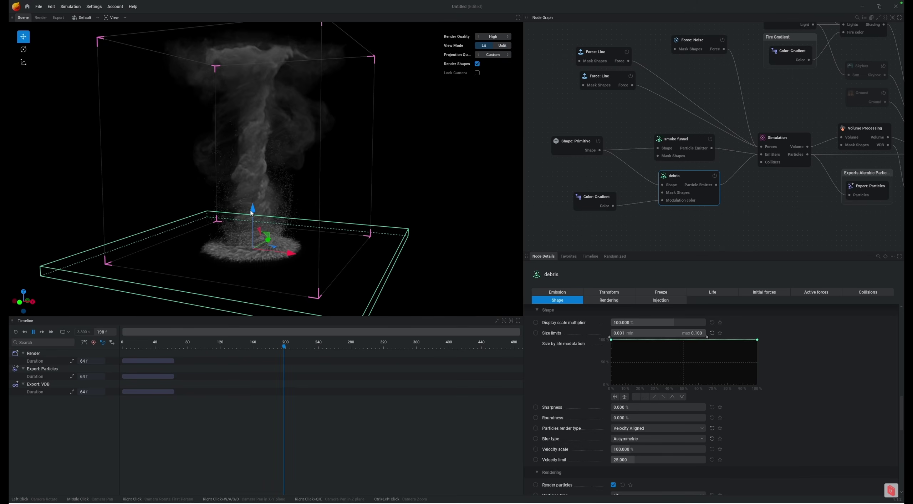
click(572, 77)
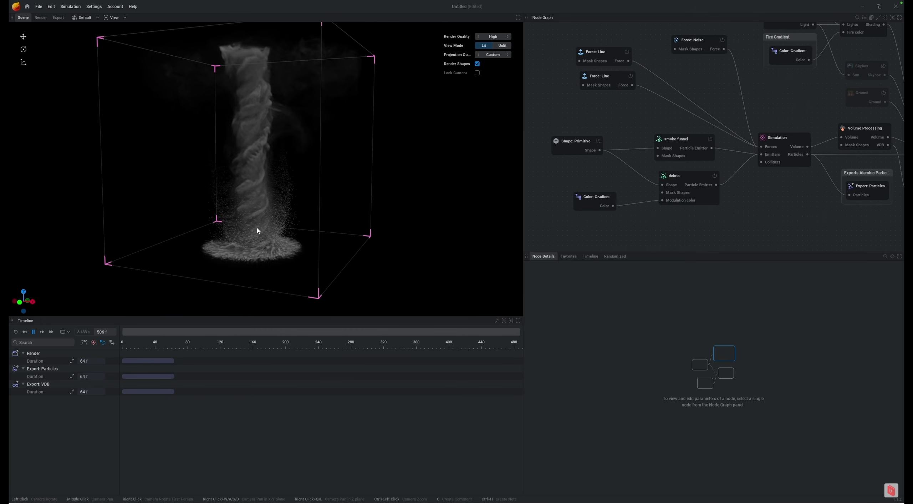
Move the smoke funnel and debris nodes down and add an Emitter: Volume node connected to the Simulation's Emitters input.
drag(647, 135, 688, 215)
click(785, 175)
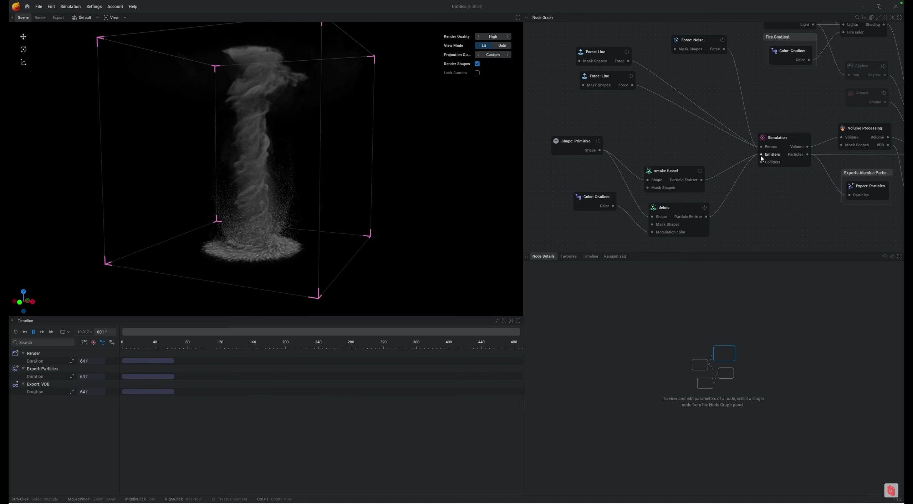
drag(689, 147, 682, 138)
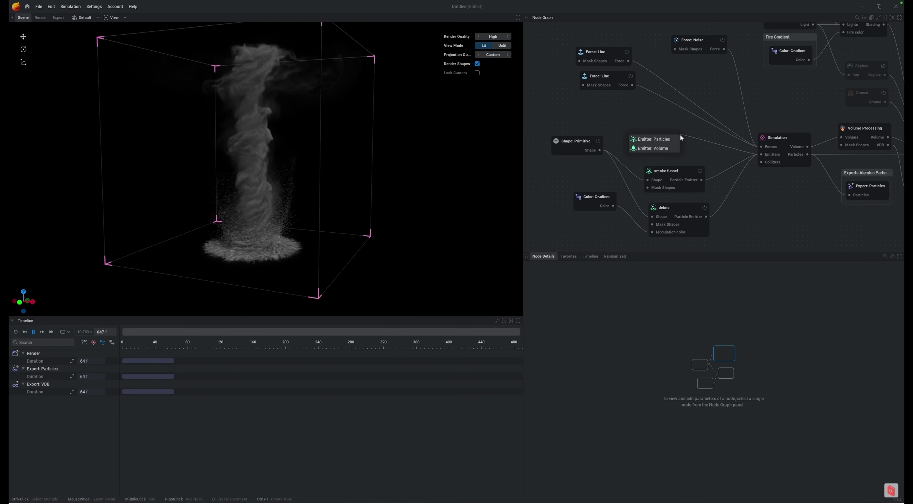
click(643, 148)
drag(646, 125, 666, 136)
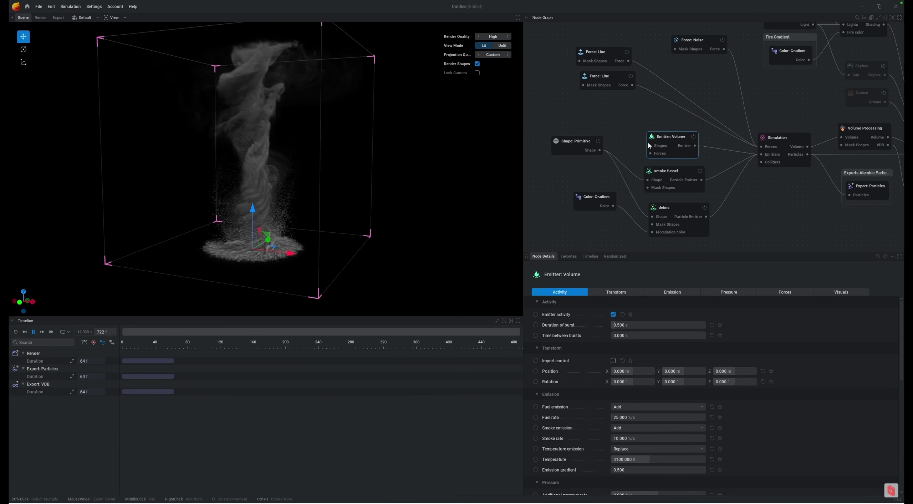
Pause the simulation and connect a new Shape: Primitive node to the volume emitter's Shapes input.
key(space)
drag(653, 149, 604, 118)
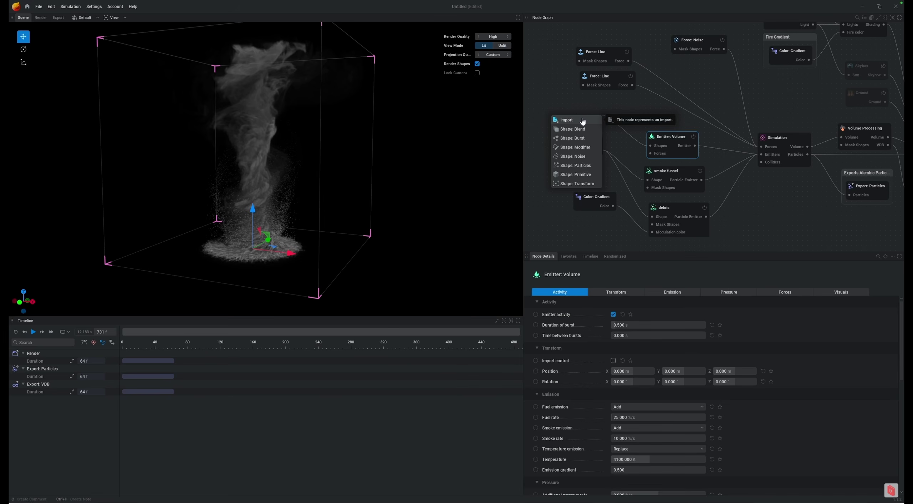
click(575, 175)
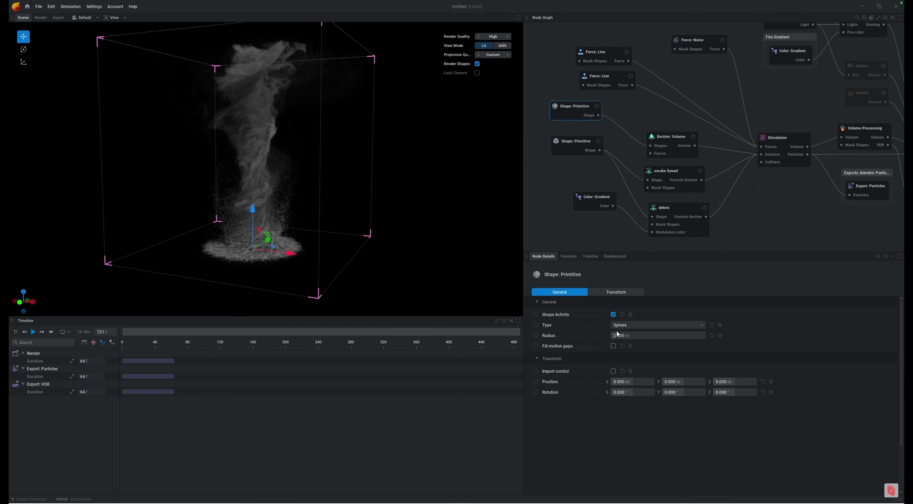
Set the volume emitter's Shape: Primitive type to Cylinder and enable Show emitter on the Emitter: Volume node.
click(630, 326)
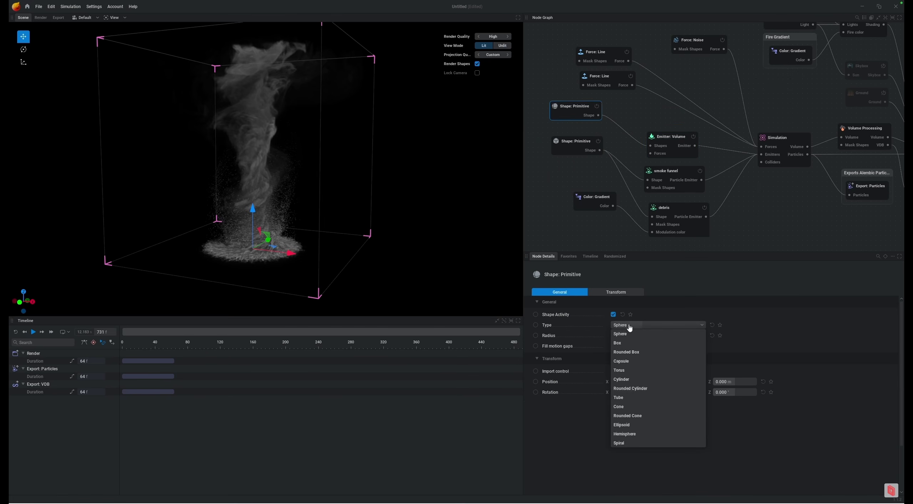
click(638, 379)
click(671, 136)
click(842, 291)
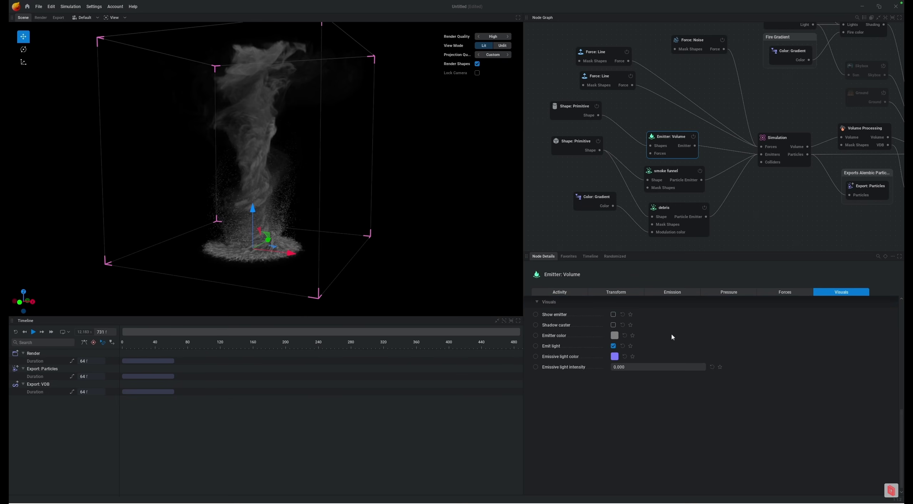
click(614, 314)
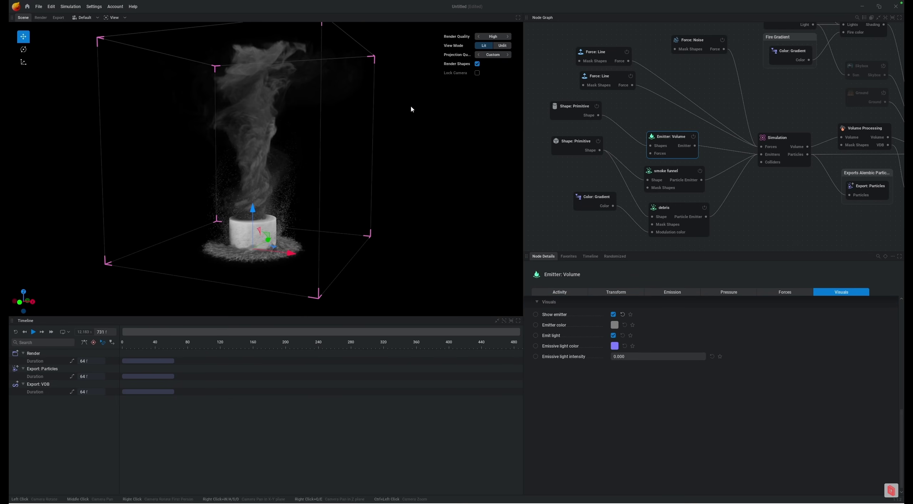
Raise the cylinder shape to about Z 12.137 m and set its radius to 1 m and height to 15.5 m.
click(569, 115)
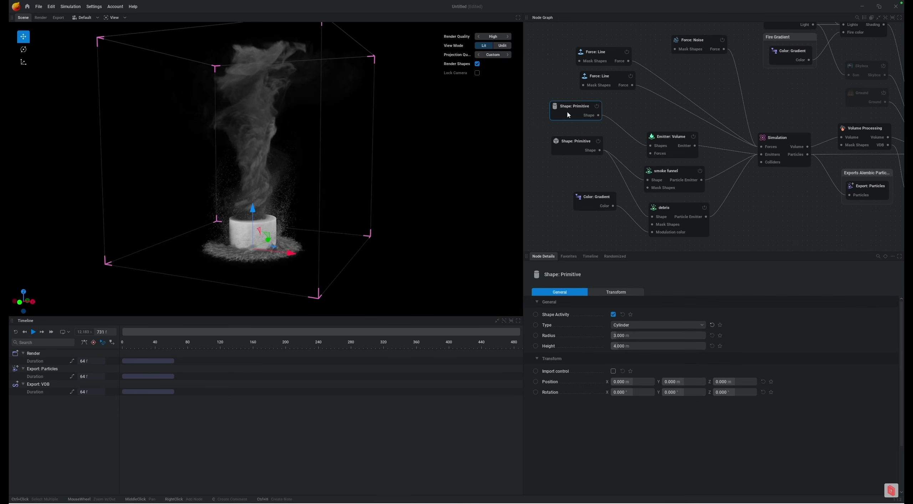
drag(258, 214, 259, 118)
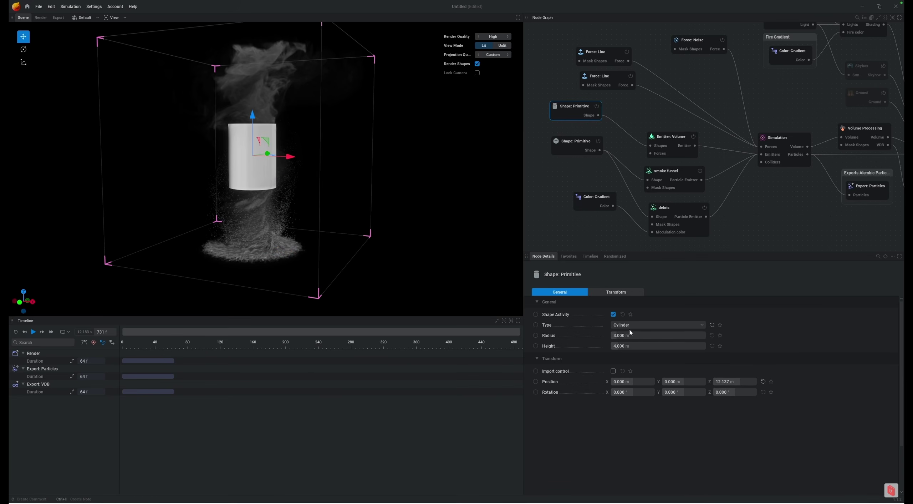
text(1)
key(Return)
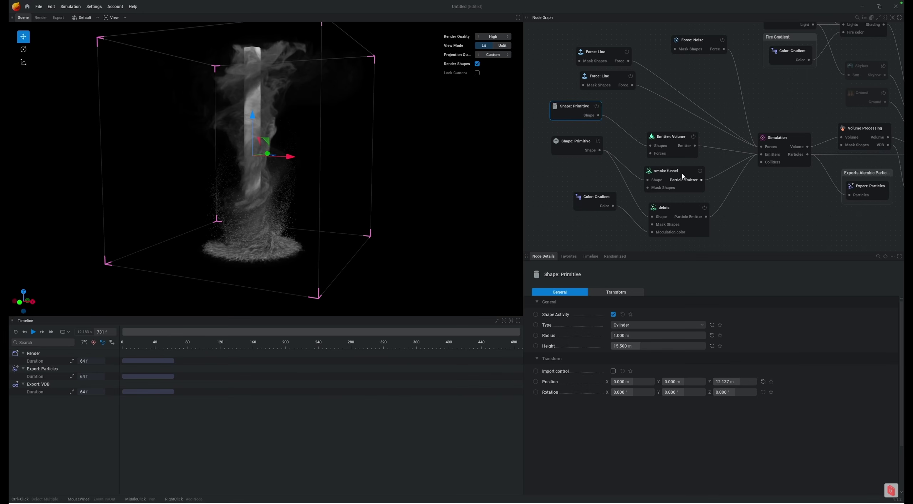
Set the volume emitter's fuel and temperature emission to No Emission and its smoke rate to 50, and restart the simulation.
click(665, 139)
drag(667, 139, 657, 127)
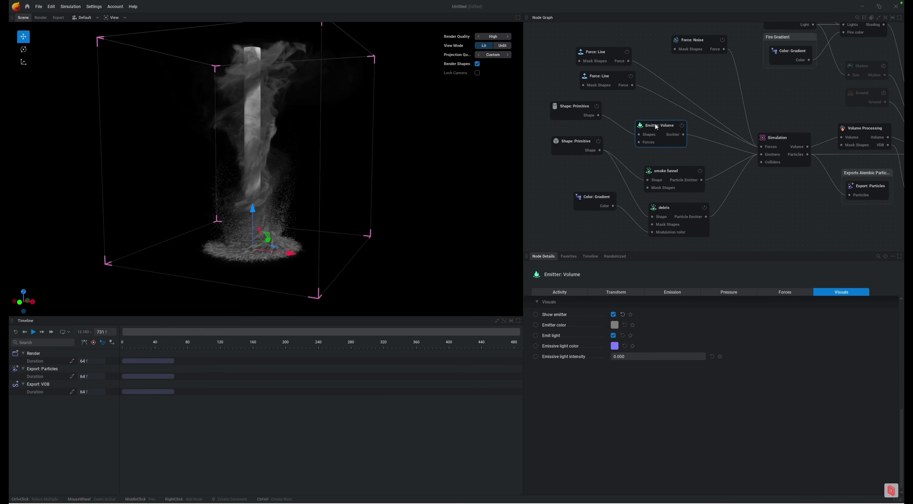
click(672, 293)
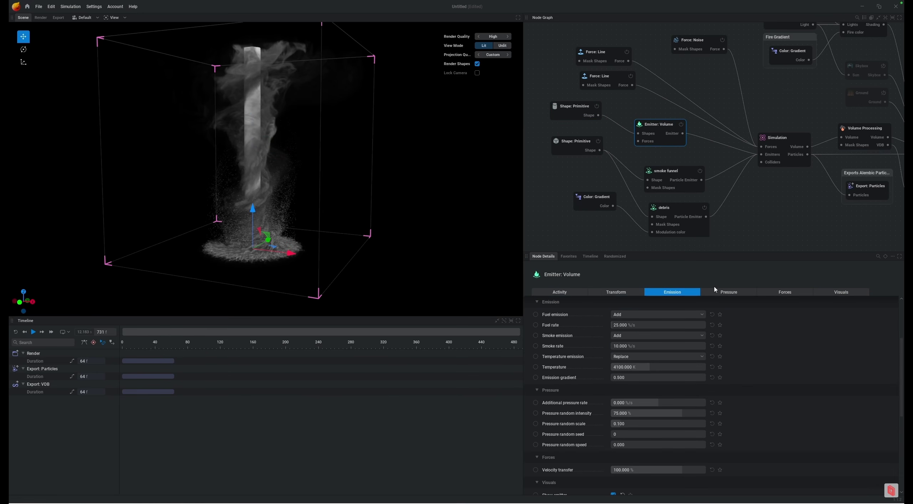
click(644, 315)
click(635, 323)
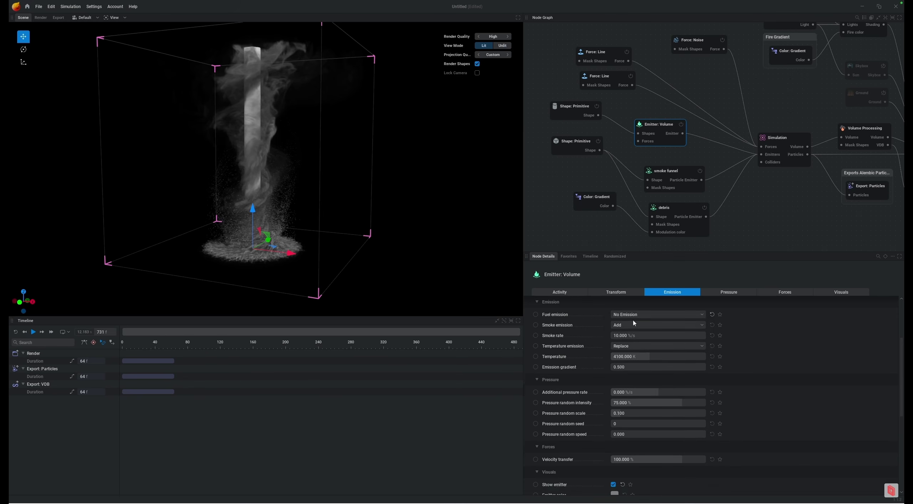
click(625, 346)
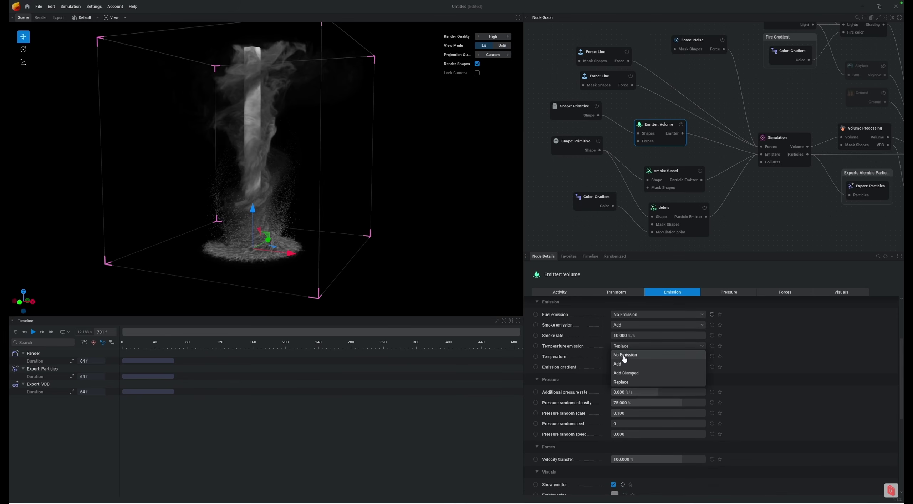
click(625, 355)
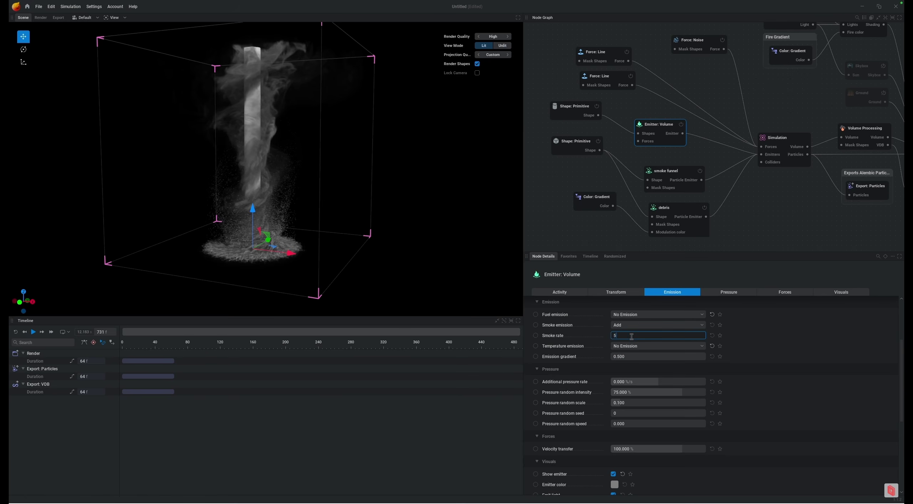
key(space)
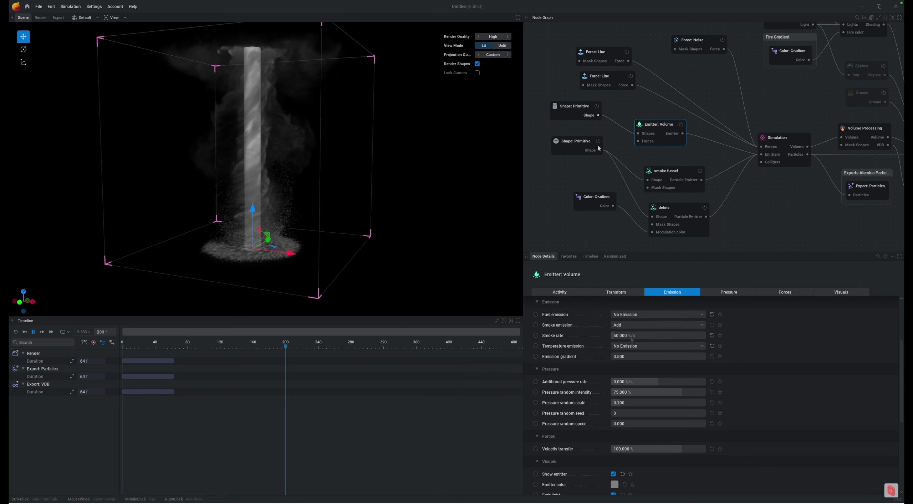
Disable the smoke funnel and debris emitters and set the volume emitter's additional pressure rate to 0.
click(700, 171)
click(704, 208)
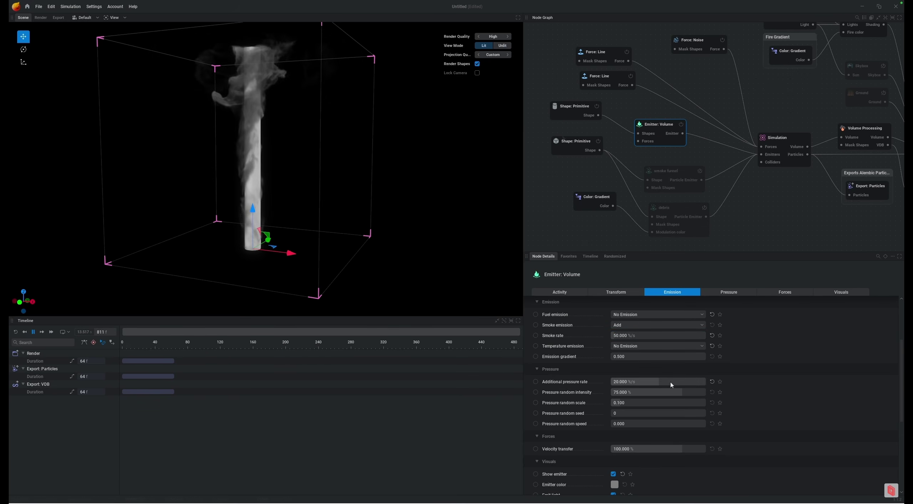
double_click(671, 384)
text(0)
key(Return)
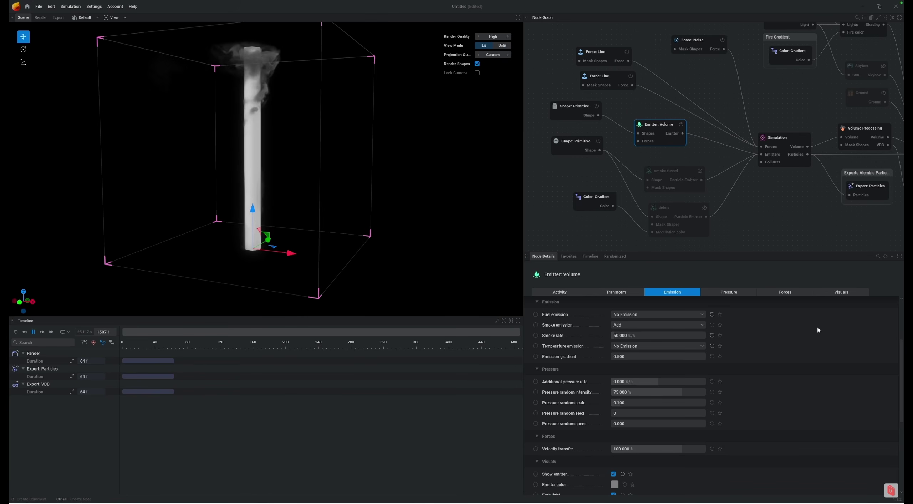
Set the volume emitter's additional pressure rate to 25 and re-enable the smoke funnel and debris emitters.
click(653, 384)
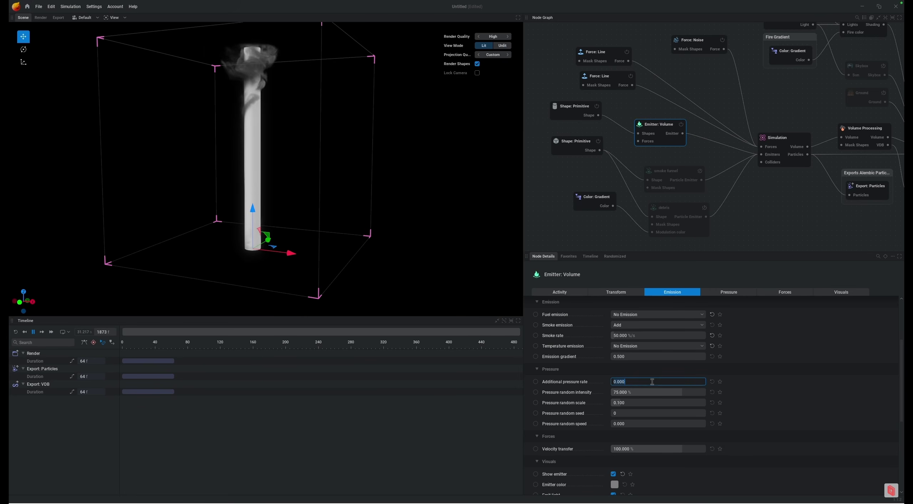
text(25)
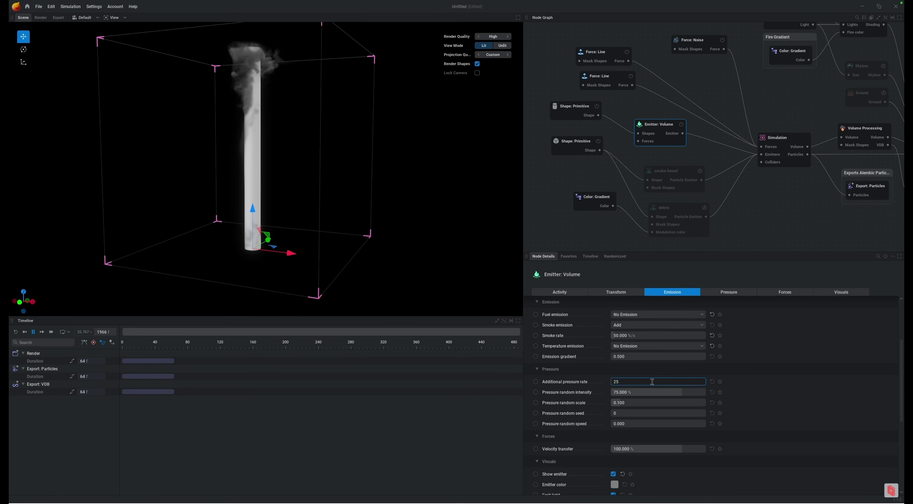
key(Return)
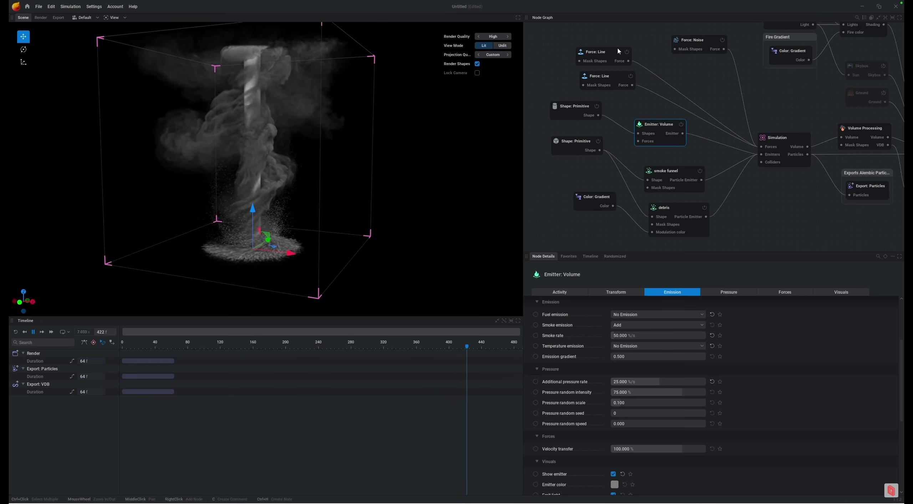
Set the falloff radius of the tall, upper Force: Line node to 5 m.
click(608, 56)
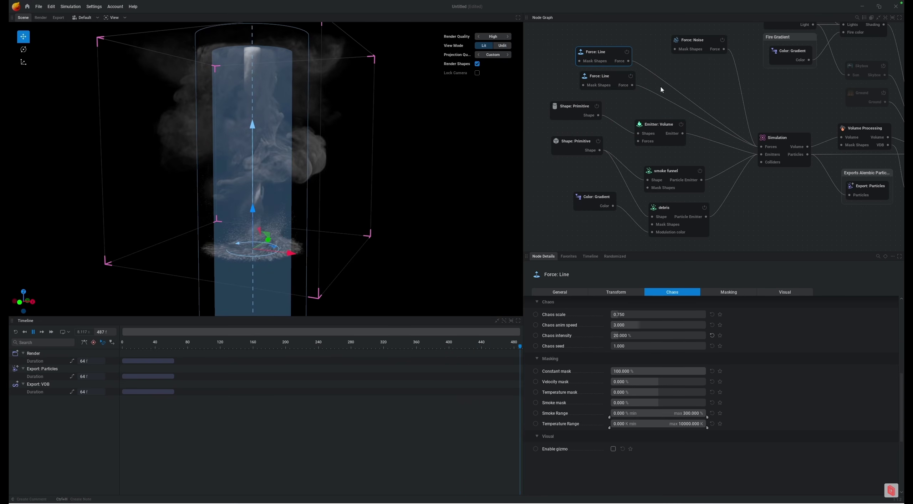
click(557, 292)
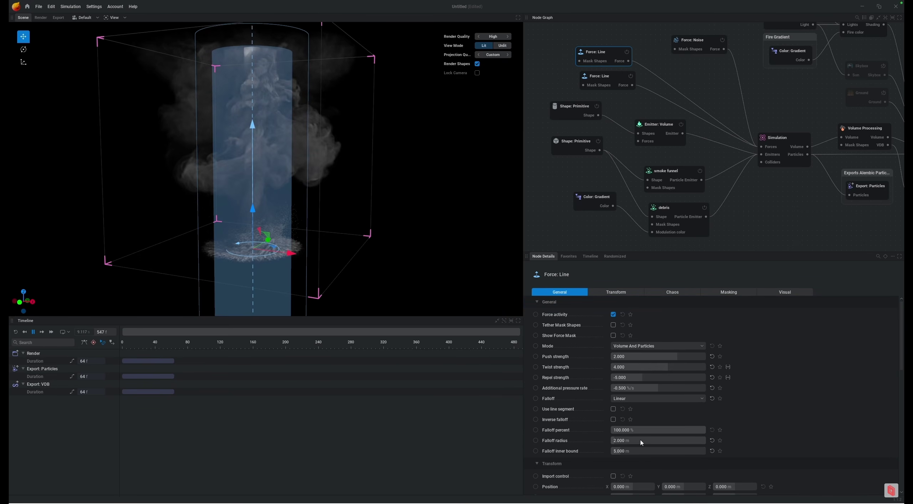
key(Return)
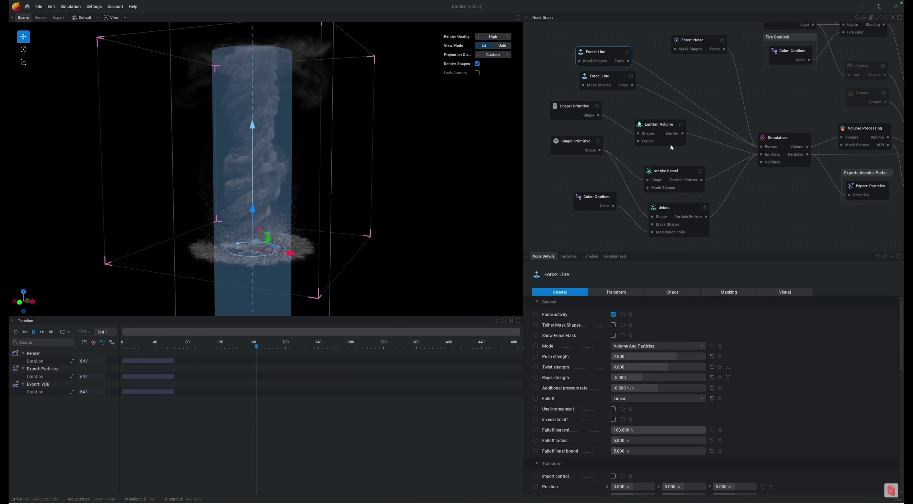
Turn off Show emitter on the volume emitter and rearrange the two Shape: Primitive nodes beside the emitters they feed.
click(595, 165)
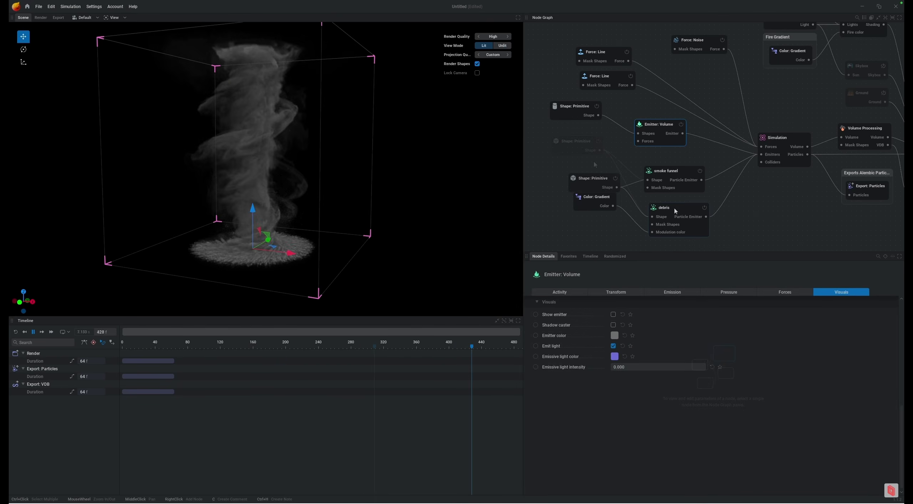
click(675, 210)
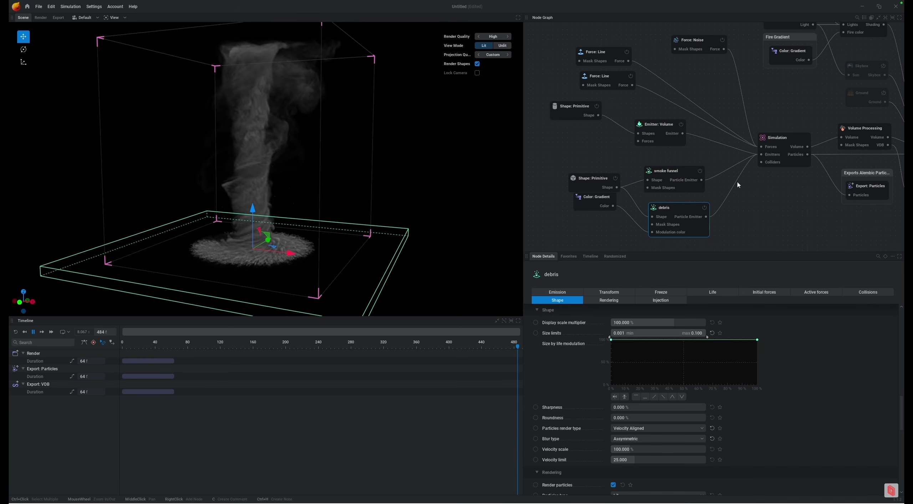
click(667, 171)
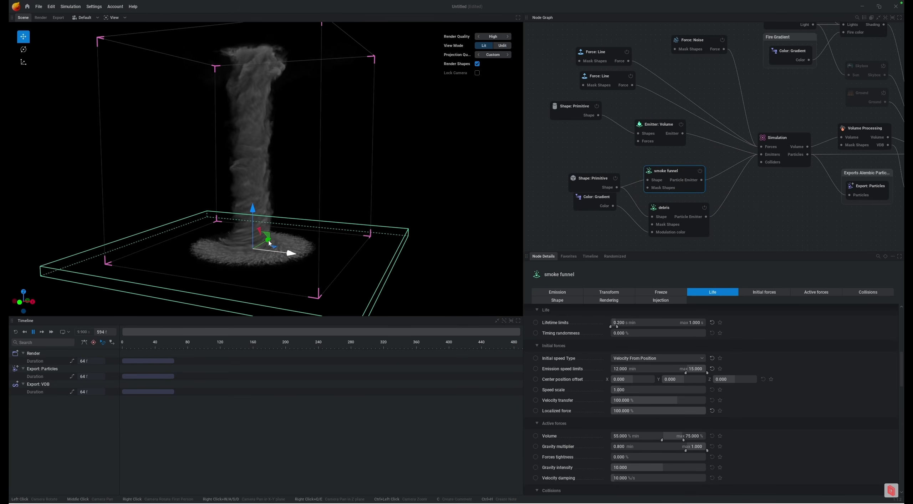
click(582, 120)
drag(583, 120, 600, 141)
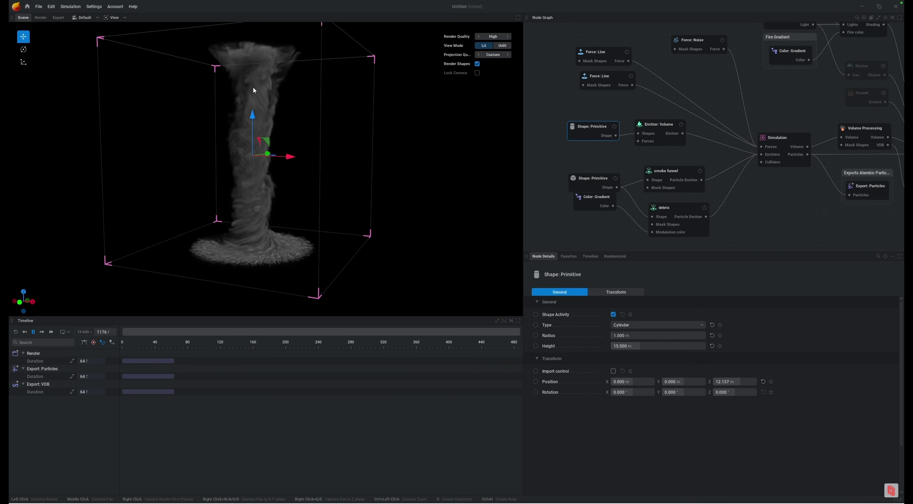
drag(428, 153, 303, 157)
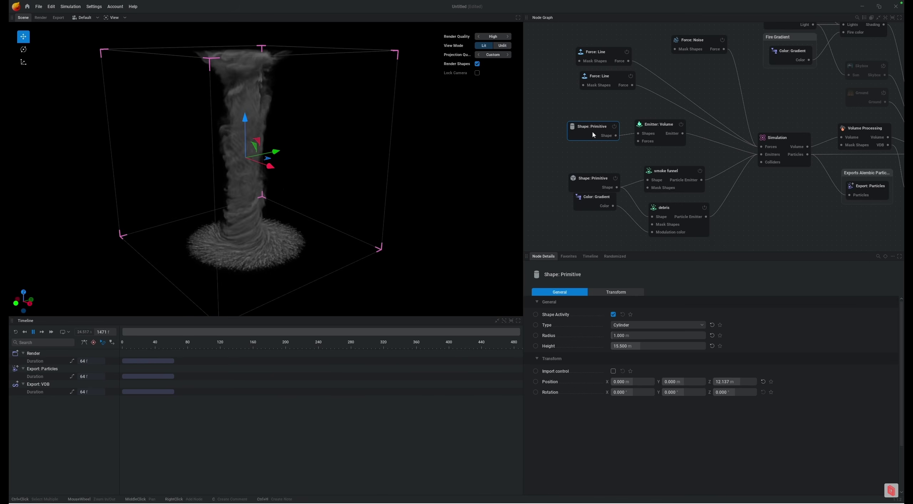
drag(587, 185, 587, 219)
drag(592, 130, 578, 128)
Pause the simulation and enable Import control on both Force: Line nodes, moving the upper one up to separate them.
drag(551, 47, 611, 78)
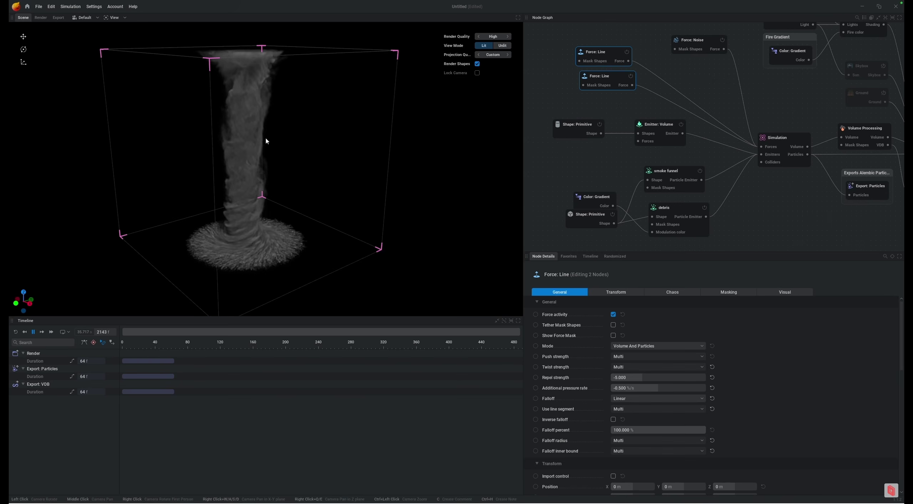
key(space)
click(562, 98)
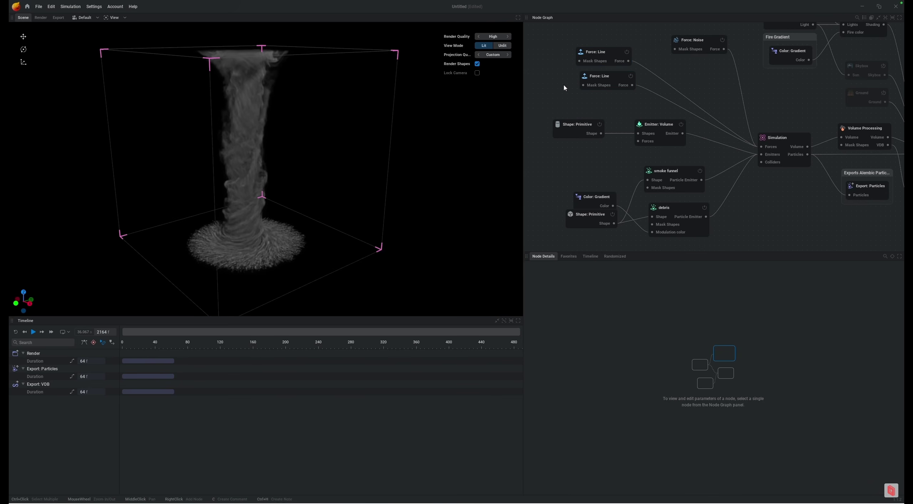
click(609, 54)
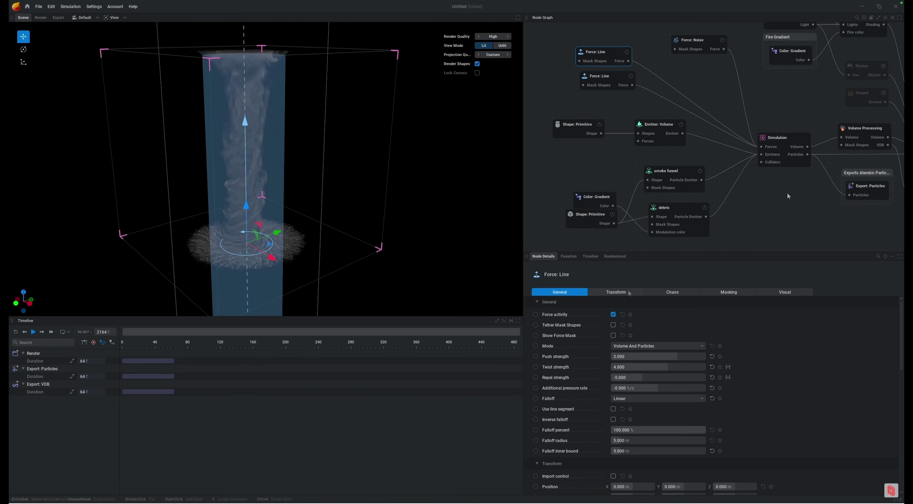
click(618, 293)
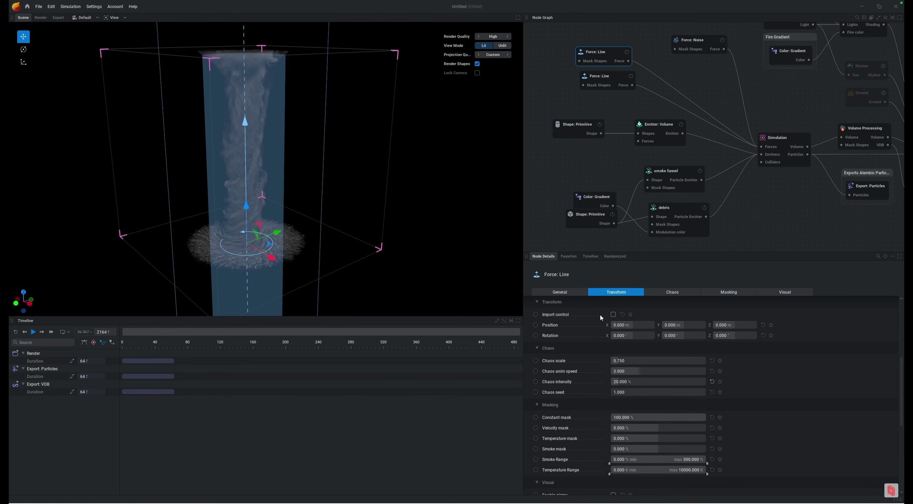
click(613, 315)
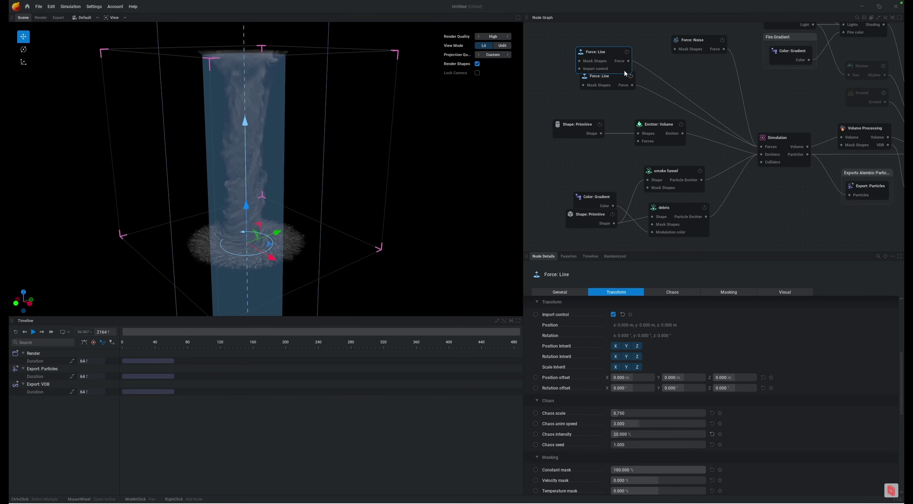
drag(607, 54, 607, 45)
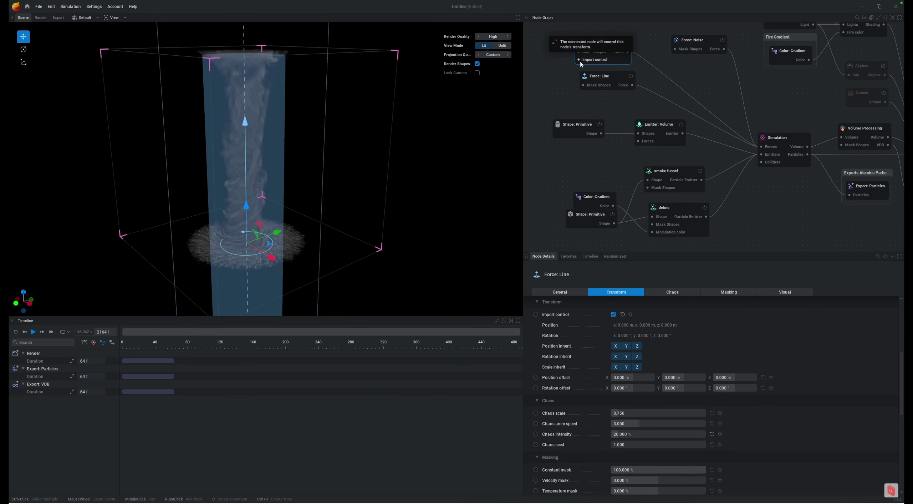
click(620, 79)
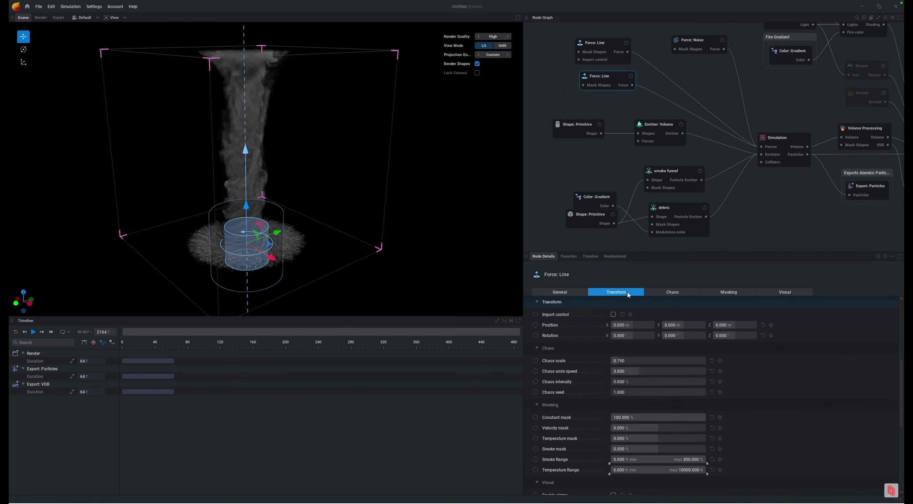
click(613, 315)
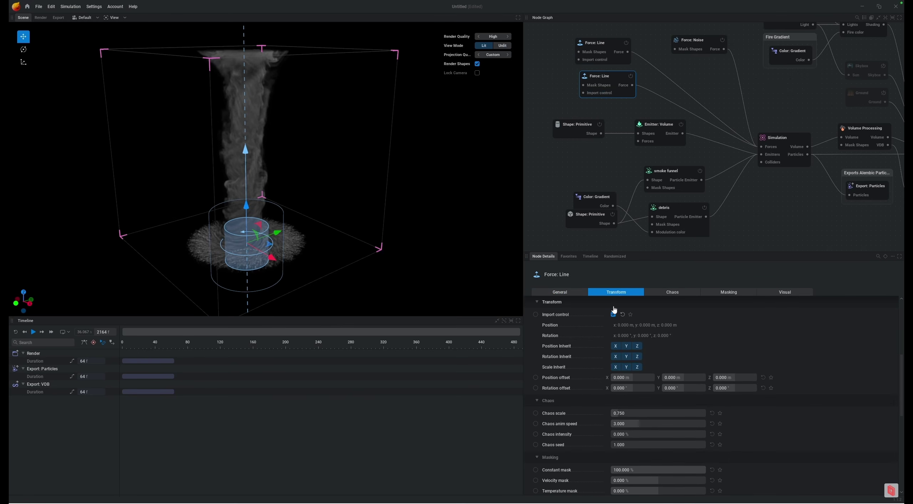
Enable Import control on the cylinder Shape: Primitive that feeds the volume emitter.
click(577, 130)
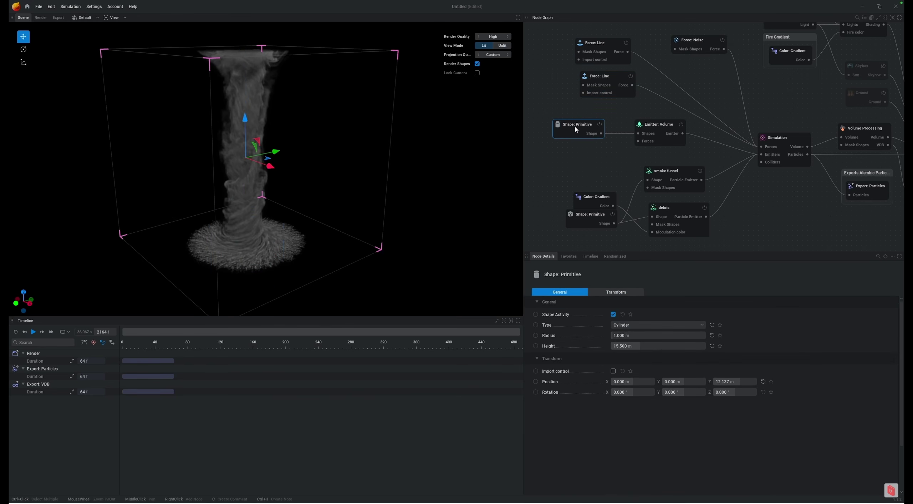
click(628, 292)
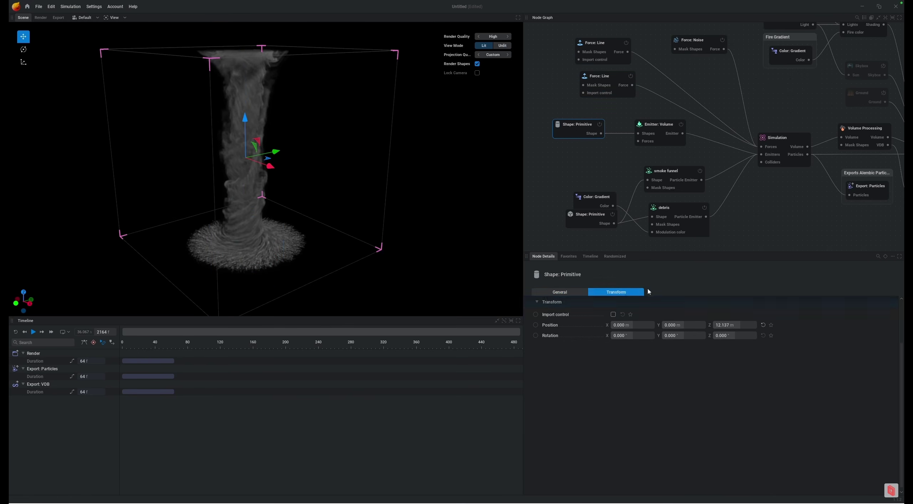
click(614, 315)
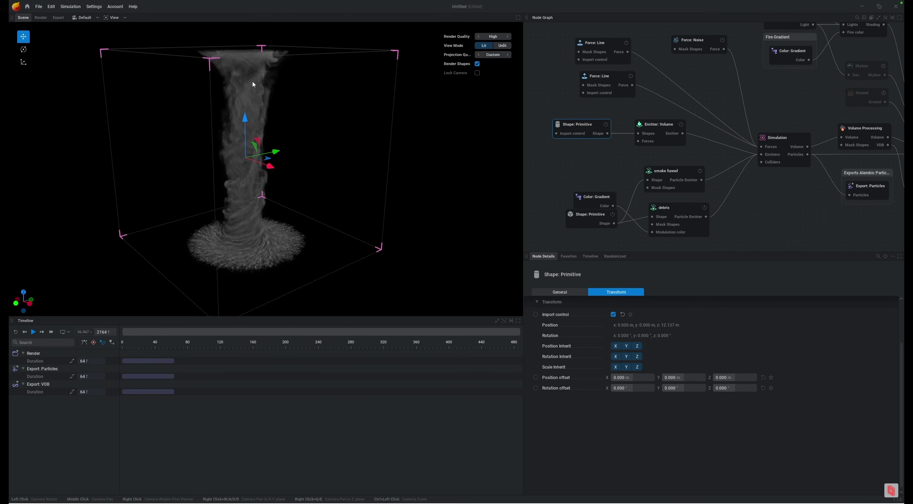
click(664, 175)
click(668, 210)
click(668, 173)
click(669, 210)
click(669, 173)
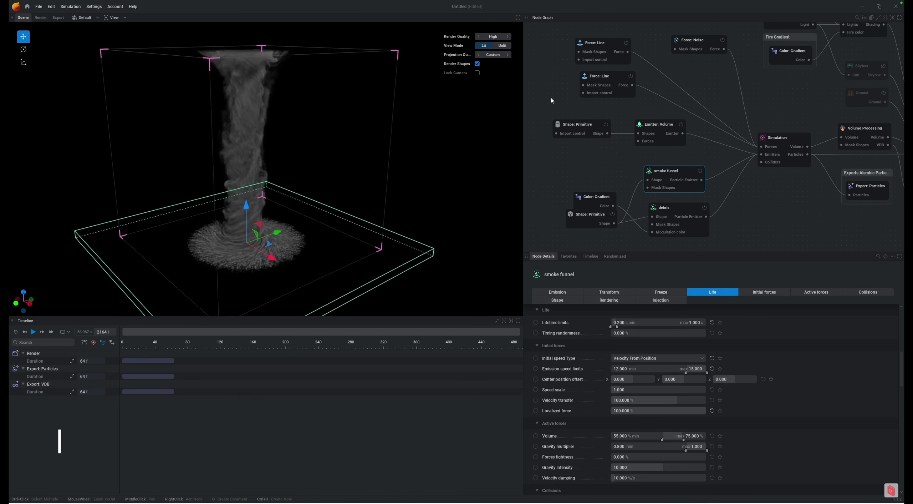
Add an empty Import node and connect its Transform output to the import control of the upper Force: Line.
drag(544, 36, 615, 154)
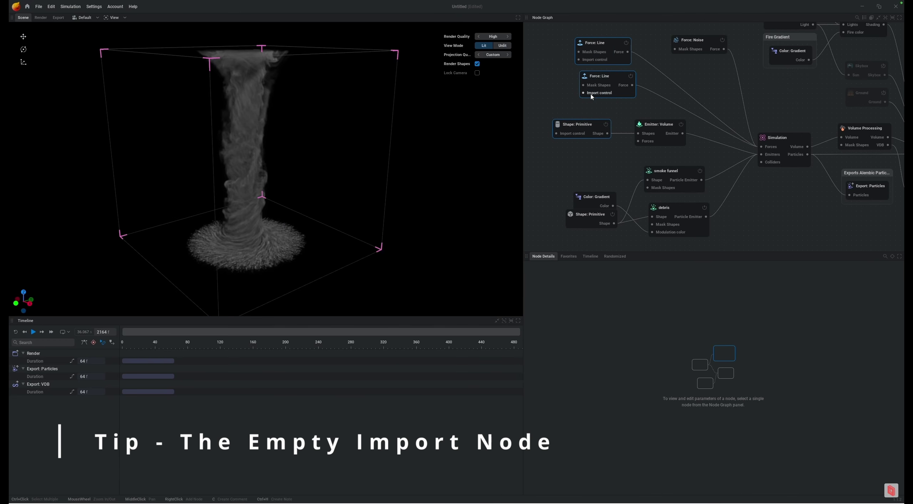
click(574, 67)
drag(578, 62, 542, 85)
middle_drag(541, 143, 650, 153)
click(627, 90)
drag(636, 57, 556, 68)
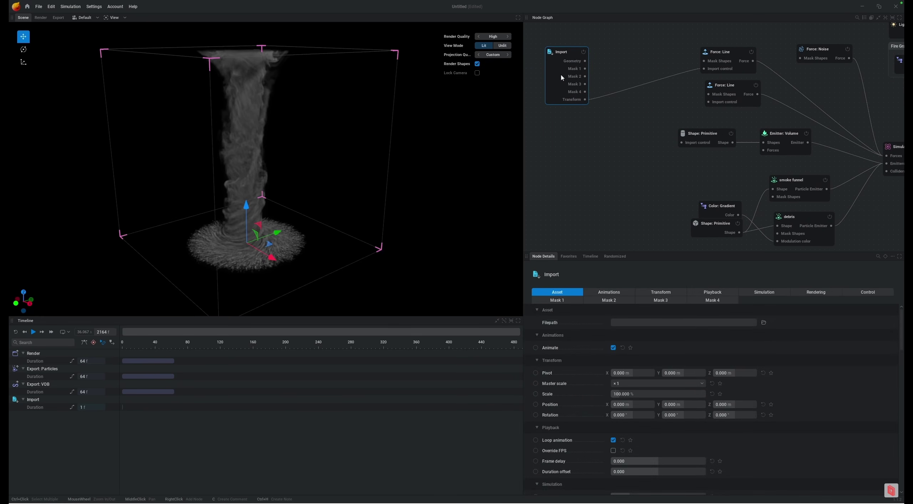
Connect the Import node's Transform output to the lower Force: Line and the cylinder Shape: Primitive, and reposition the Import node.
drag(709, 102, 585, 100)
drag(681, 142, 588, 106)
click(638, 161)
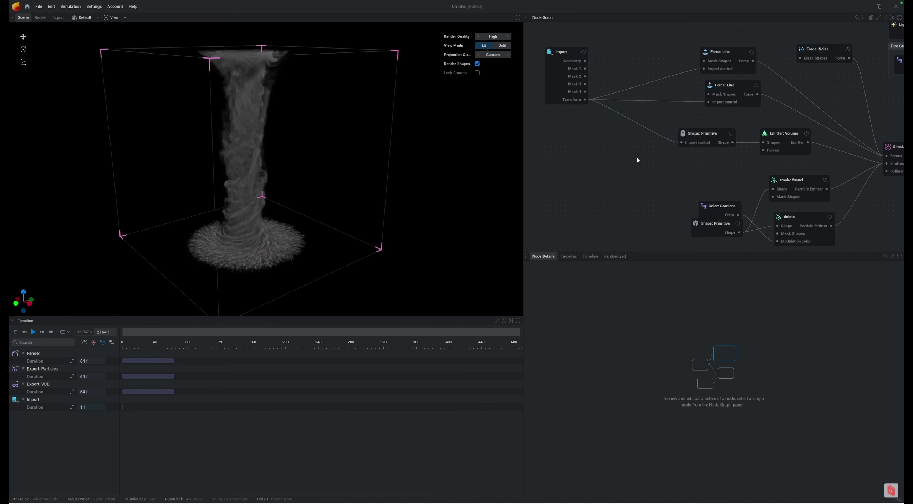
click(560, 84)
drag(561, 84, 588, 81)
Reset the simulation and keyframe the Import position from X -10.541, Y -11.552 m at frame 0 to X 11.536, Y 10.945 m at frame 318.
click(730, 88)
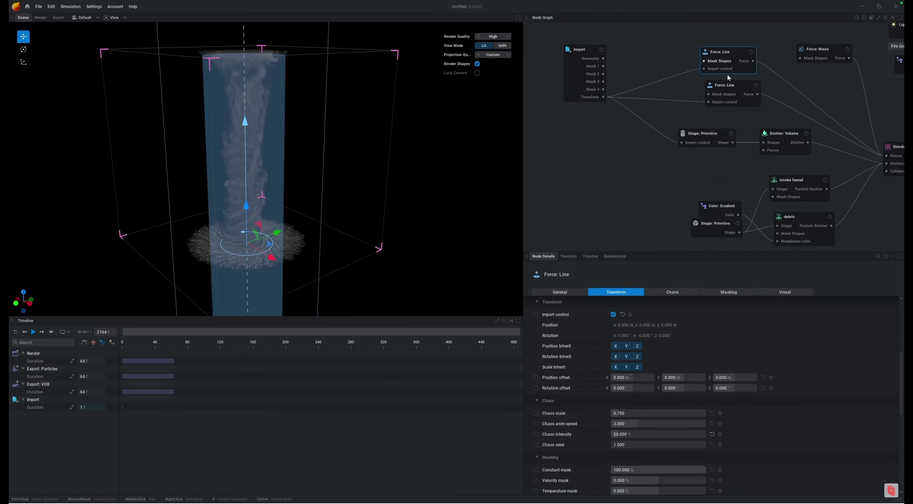
click(702, 135)
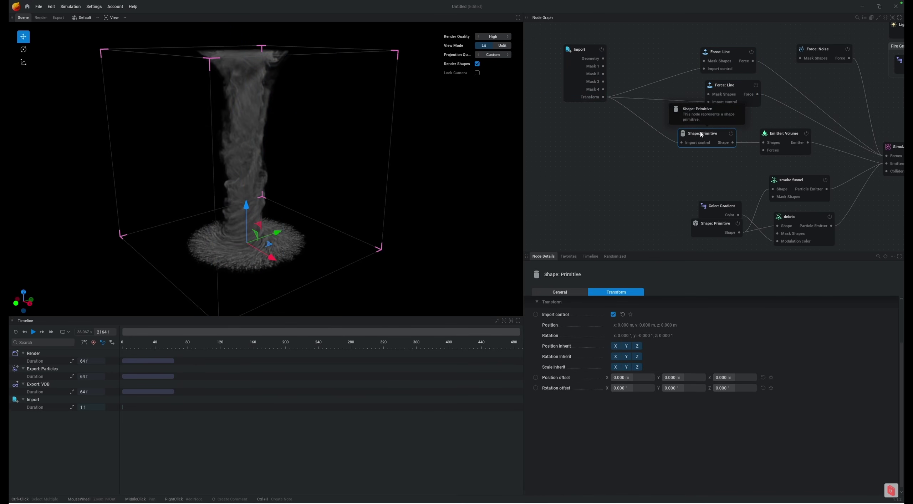
click(576, 73)
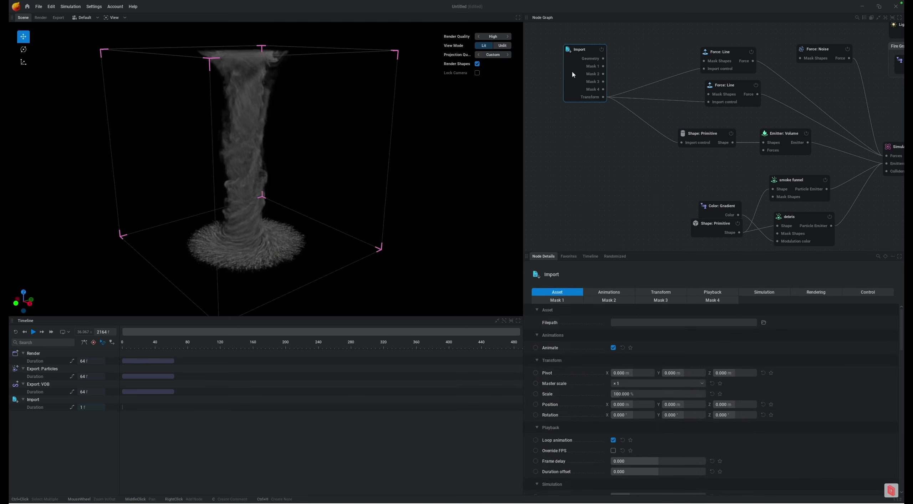
key(r)
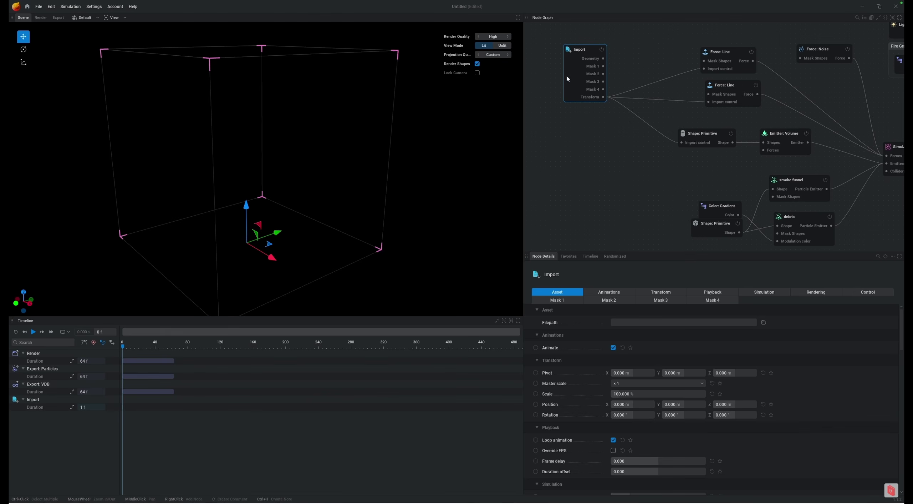
click(535, 405)
drag(275, 264, 399, 265)
click(382, 344)
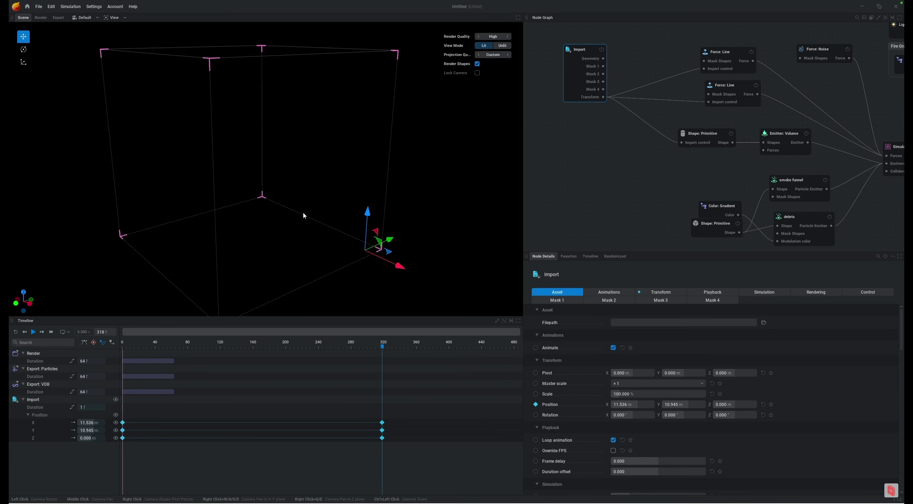
Check from the first frame how the cylinder shape and both Force: Line nodes follow the Import node, playing the simulation through the animated move.
key(r)
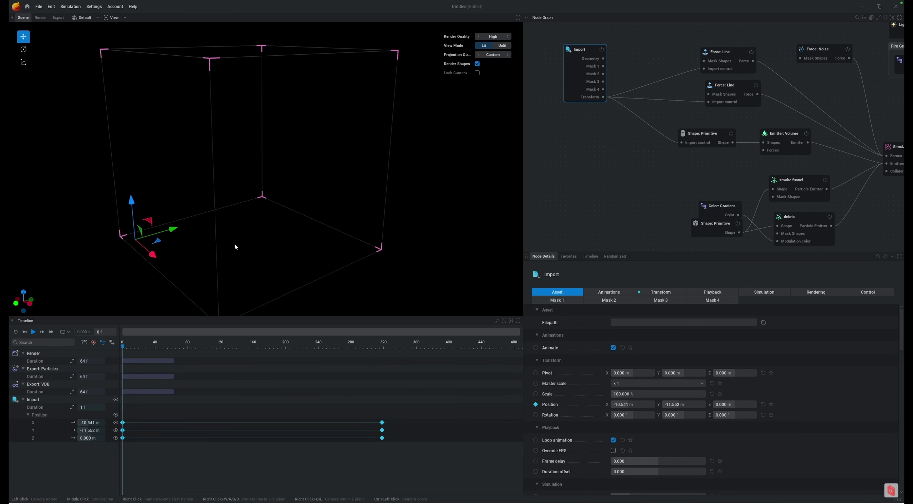
drag(575, 81, 575, 84)
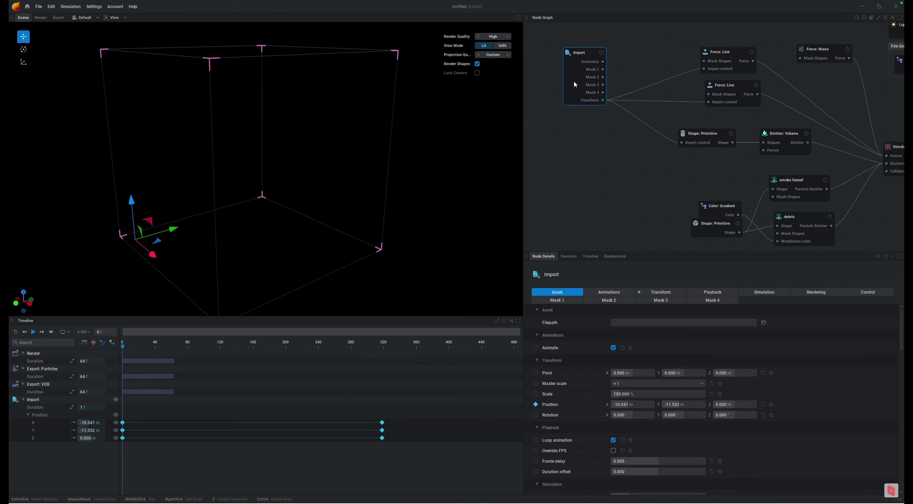
click(707, 135)
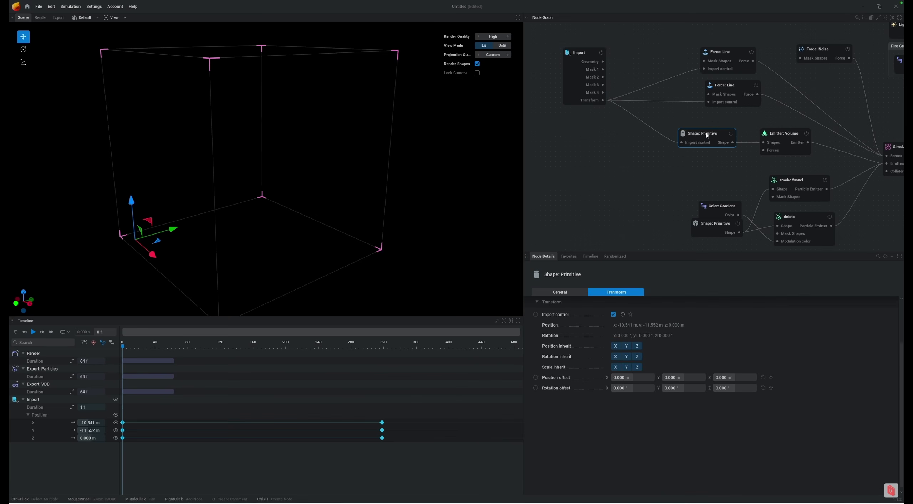
click(733, 84)
click(728, 53)
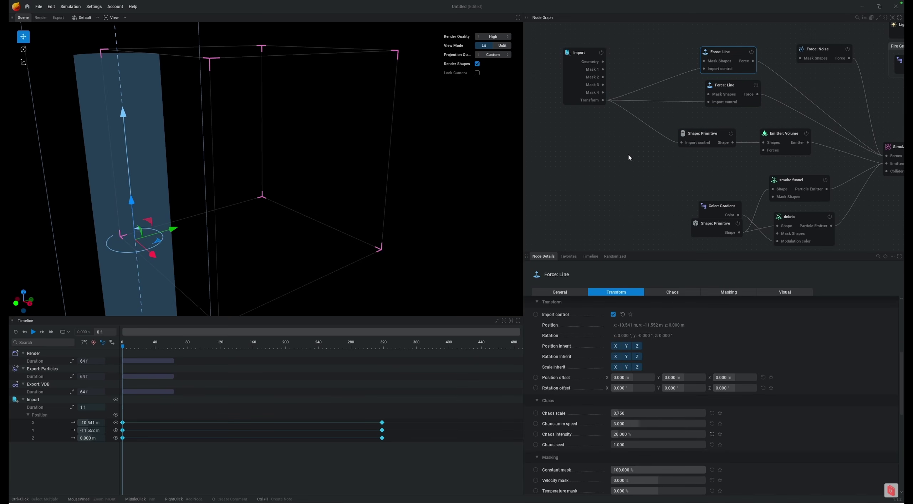
click(614, 158)
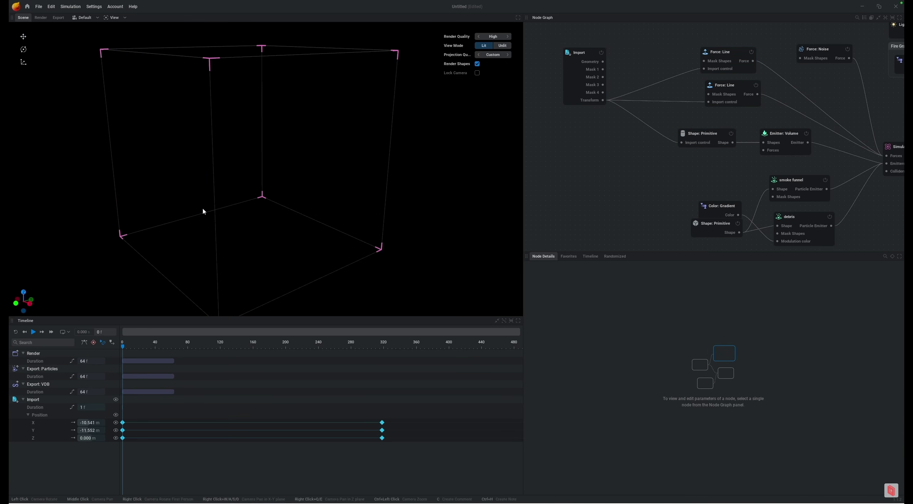
key(space)
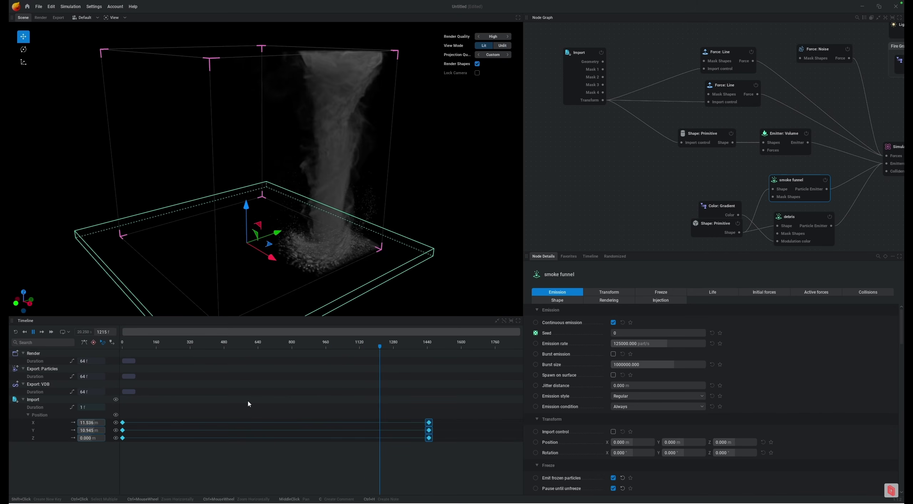
key(space)
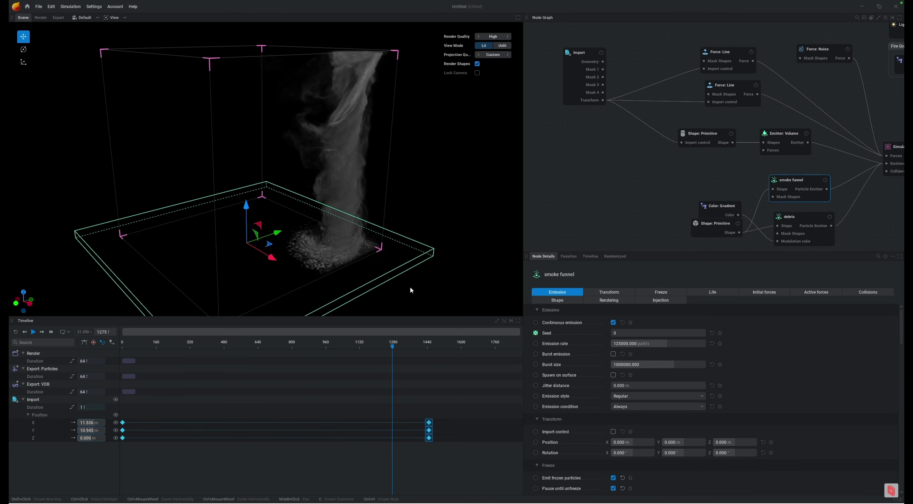
Review the Shading node's flames, smoke and lighting settings, and replay the simulation from the start to examine the smoke.
middle_drag(834, 94, 640, 98)
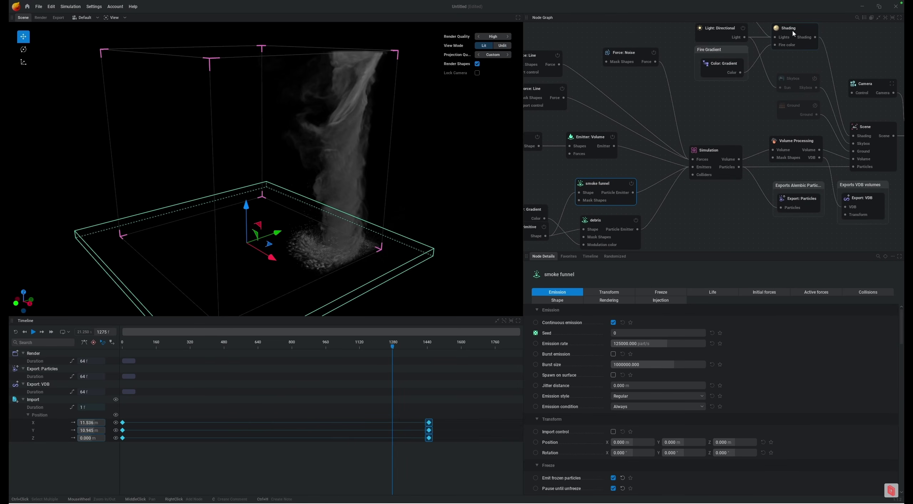
click(796, 32)
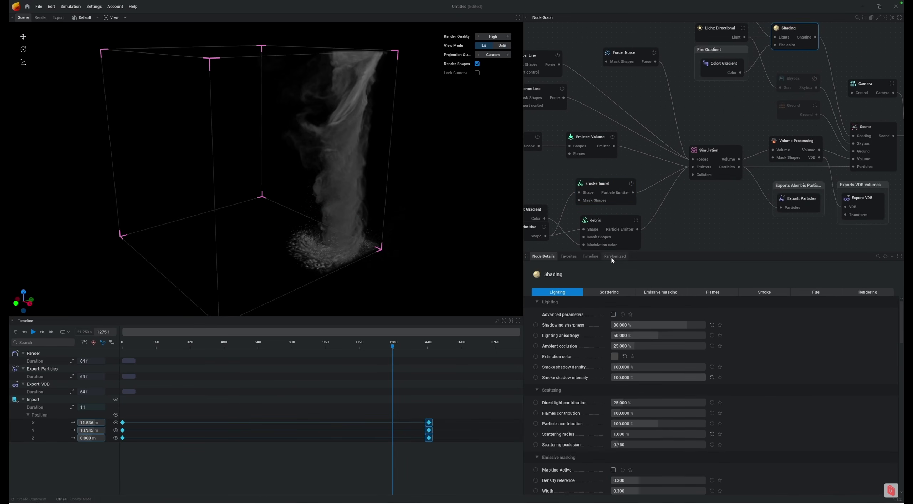
click(713, 297)
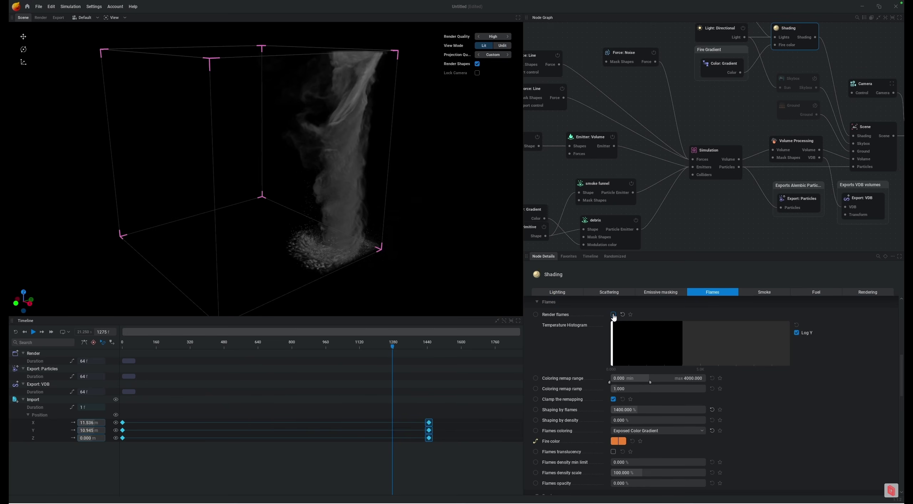
click(613, 314)
click(774, 295)
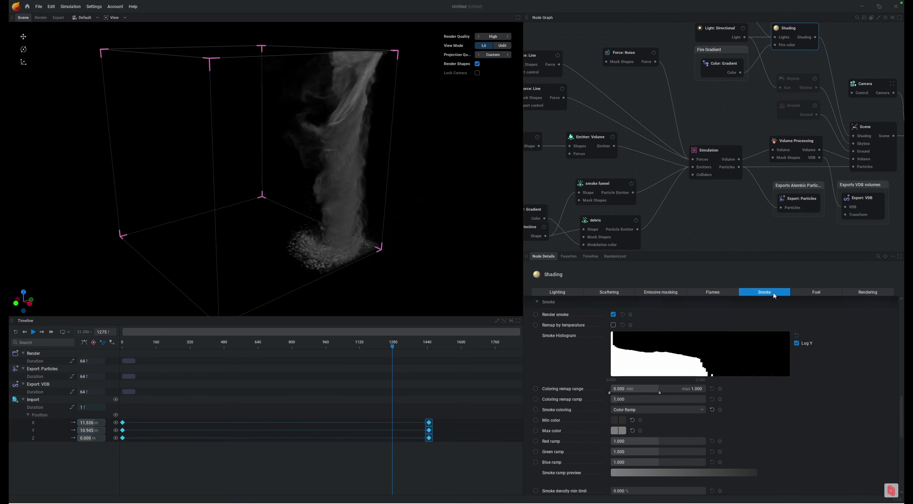
click(572, 293)
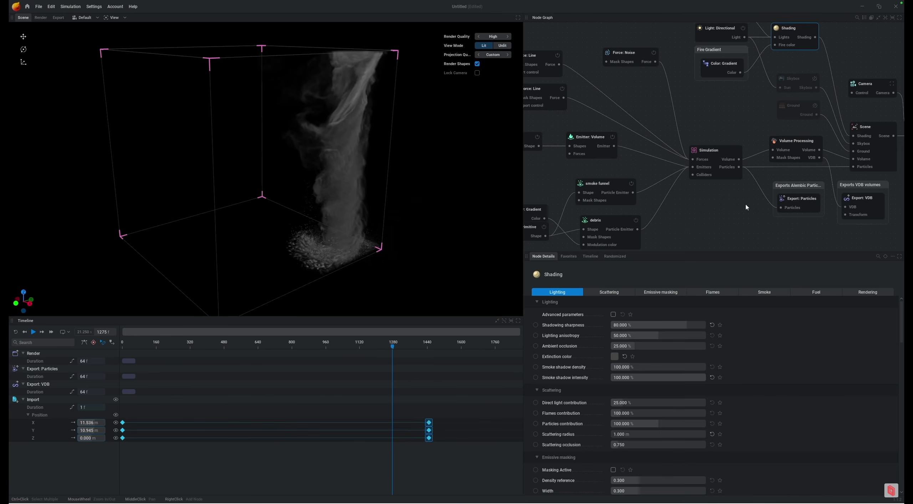
click(796, 232)
click(796, 45)
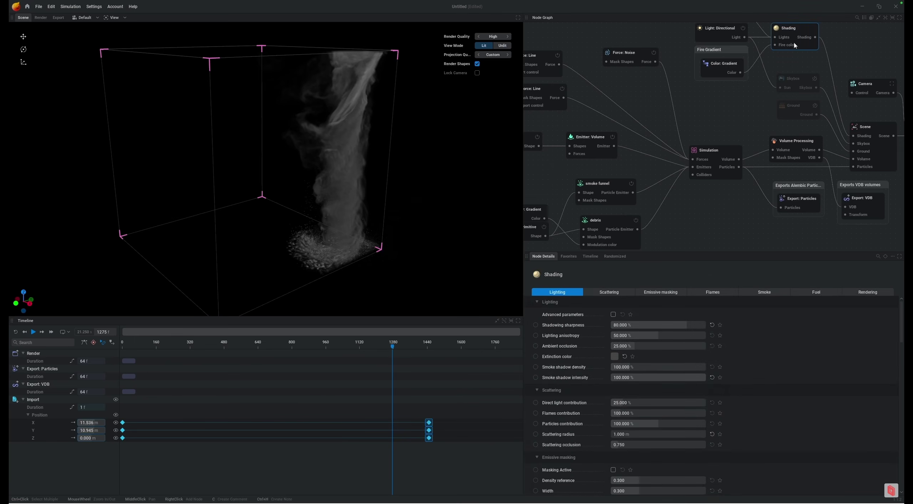
click(768, 295)
click(569, 294)
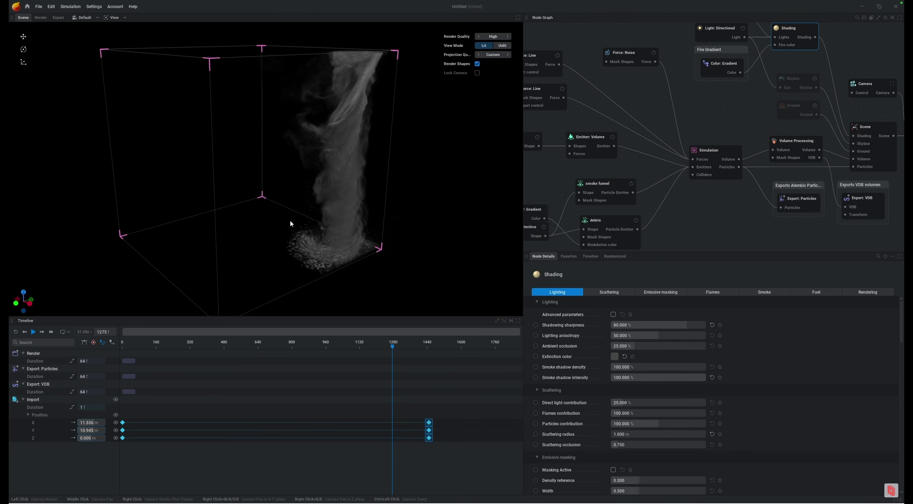
key(r)
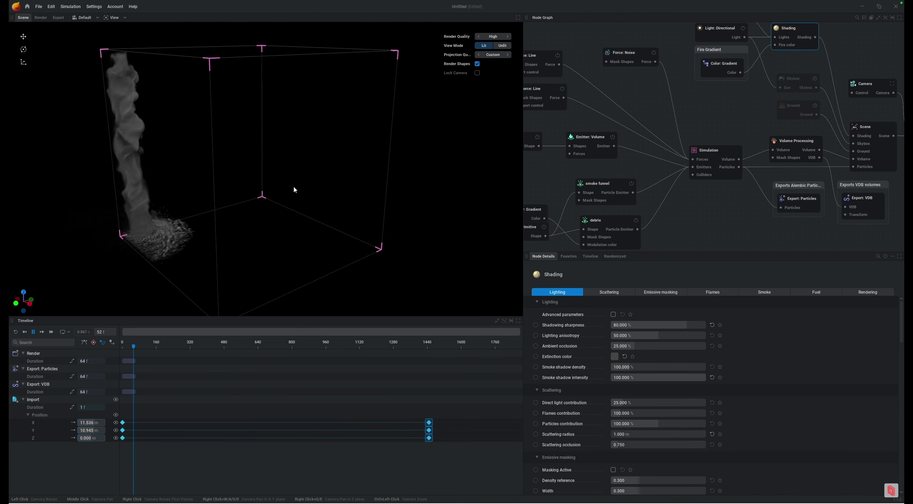
key(space)
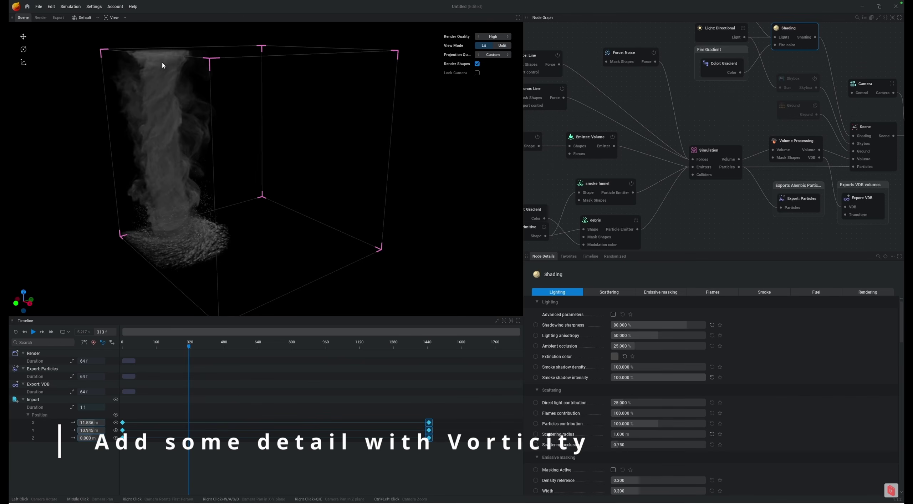
Set the Simulation node's vorticity intensity to 15% and large vorticity intensity to 5%, and rerun the simulation.
click(716, 152)
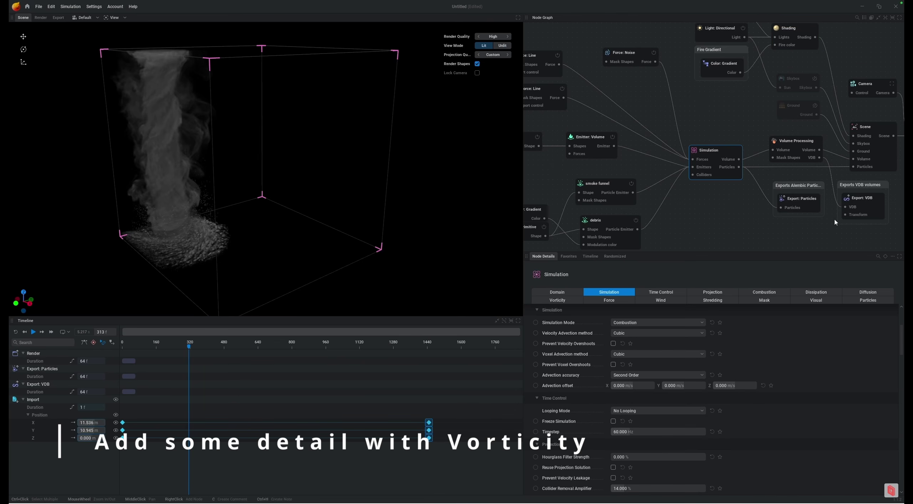
click(558, 300)
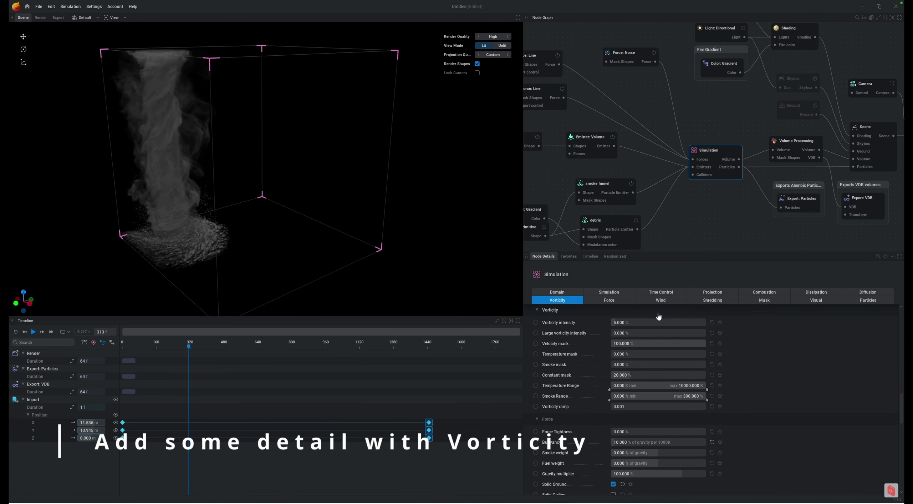
click(651, 322)
text(15)
key(Return)
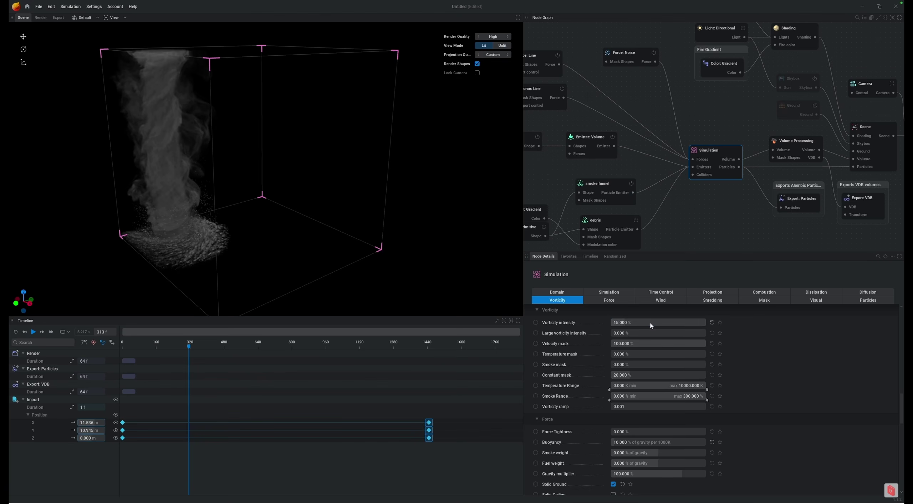
click(657, 333)
text(5)
key(Return)
key(r)
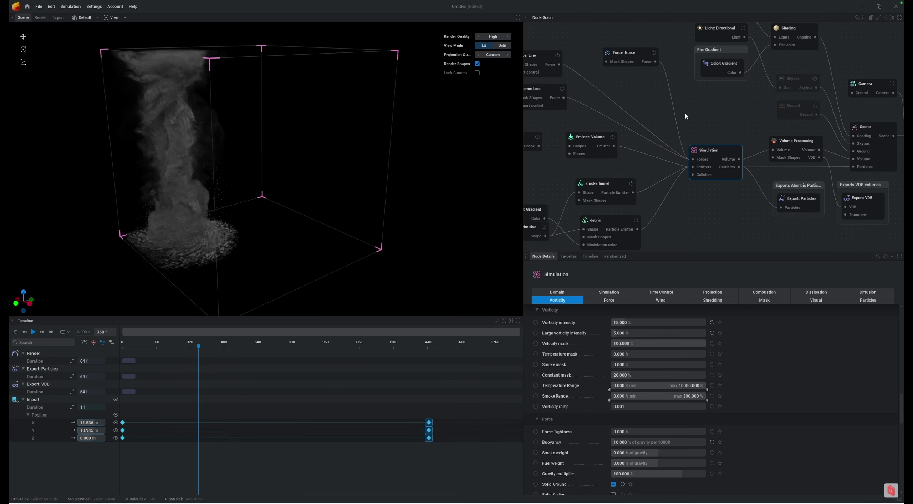
Raise the Shading node's ambient occlusion to 100% and smoke shadow density to 130%.
click(796, 29)
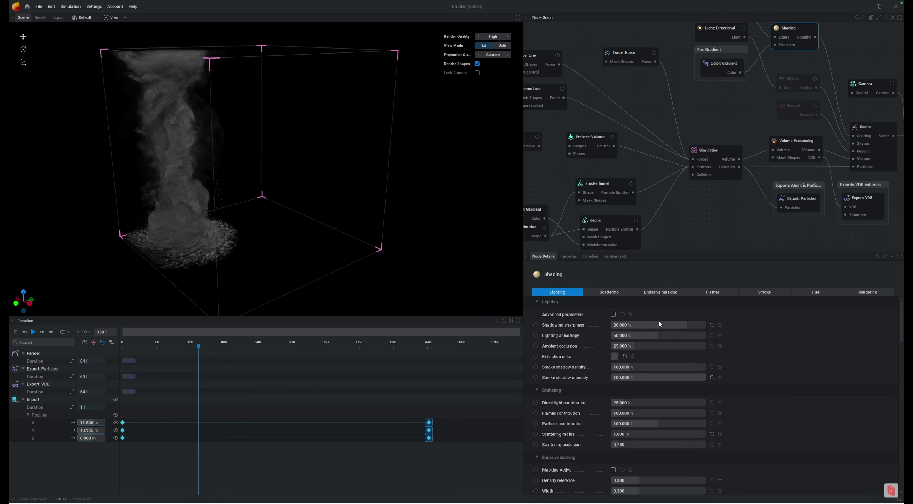
drag(633, 349, 706, 345)
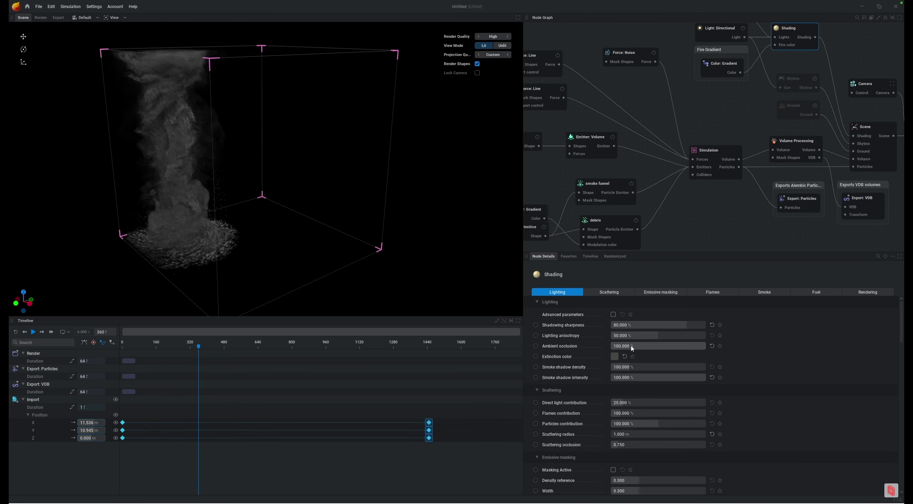
click(712, 367)
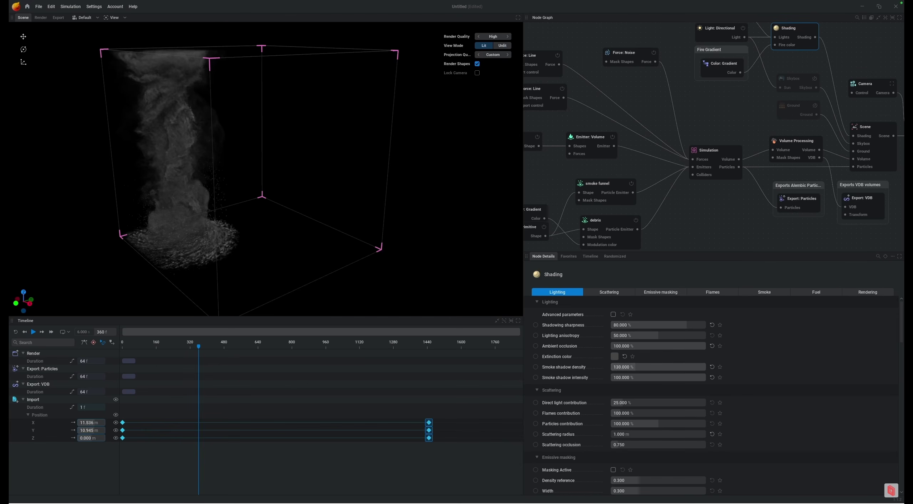
Set the Shading node's smoke shadow density to 65% and switch its smoke coloring to Exposed Color Gradient.
drag(670, 366, 622, 366)
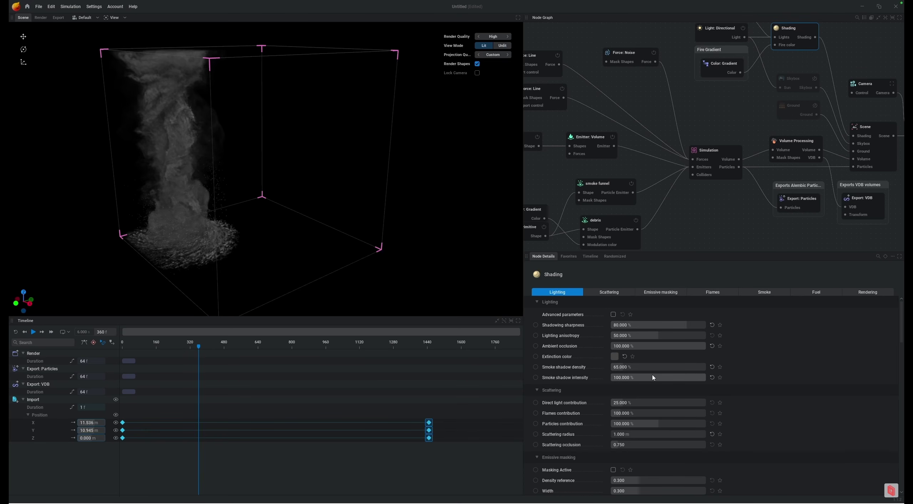
click(753, 296)
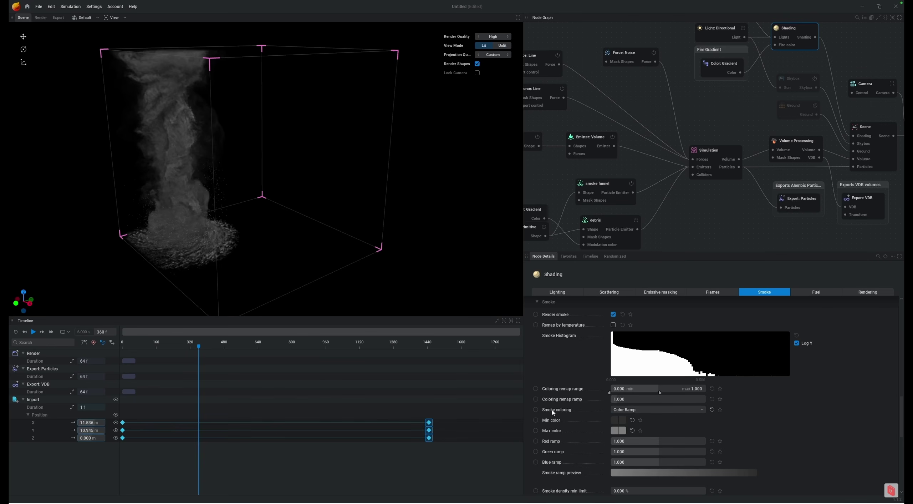
click(619, 411)
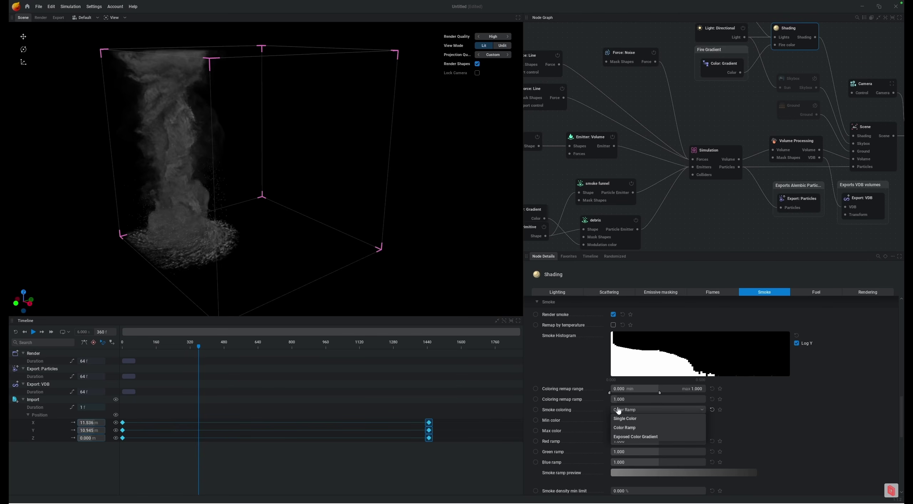
click(622, 436)
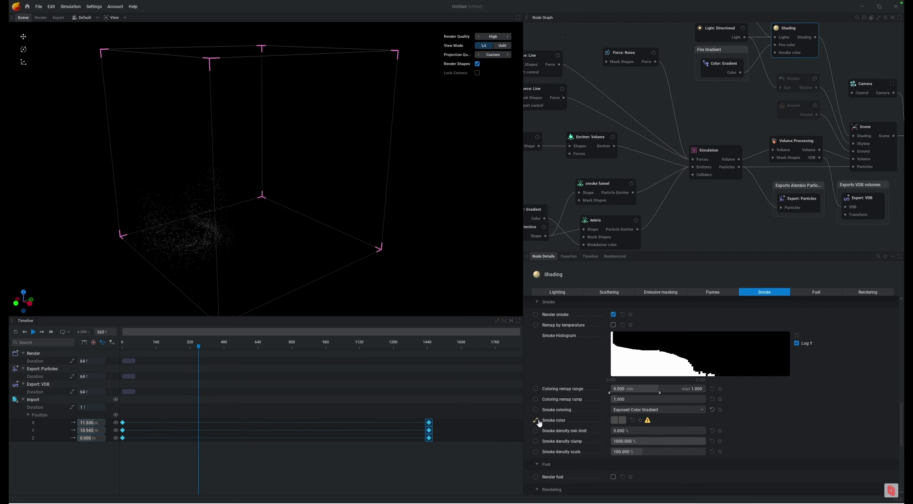
Add a Color: Gradient node linked to the Shading node's smoke color input, and place it just above the Simulation node.
mouse_move(775, 52)
mouse_down()
mouse_move(723, 122)
mouse_move(715, 115)
mouse_up()
click(699, 126)
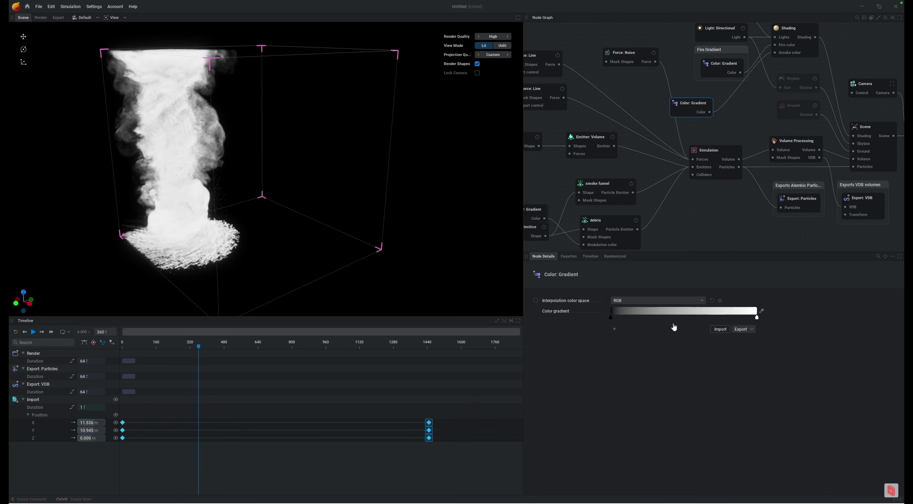
drag(611, 320, 571, 321)
click(785, 39)
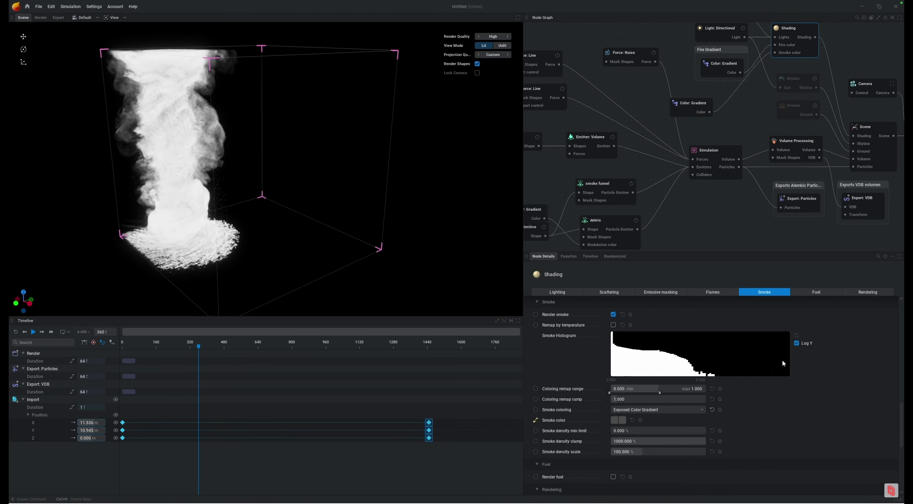
drag(660, 393, 640, 395)
drag(690, 104, 712, 104)
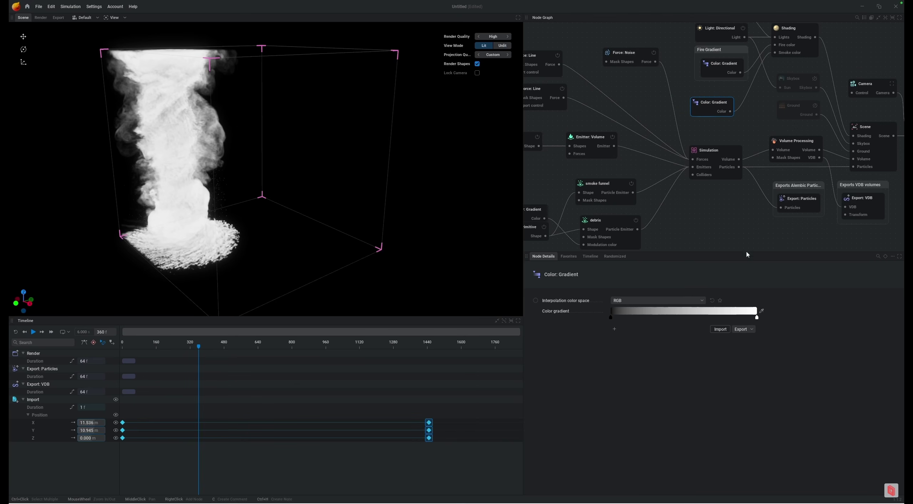
Recolor the smoke gradient's black stop dark reddish brown and its white stop brown #403830, and run the simulation.
click(611, 317)
mouse_move(797, 353)
mouse_down()
mouse_move(788, 362)
mouse_move(798, 359)
mouse_up()
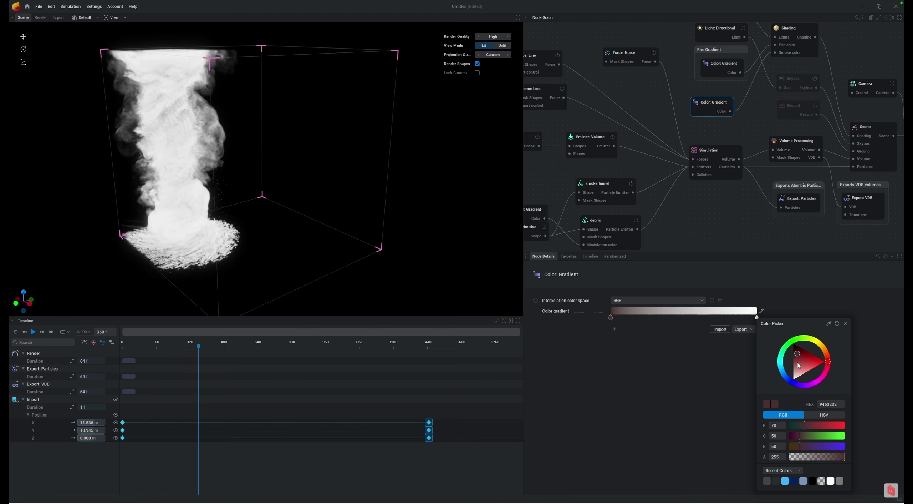
click(824, 416)
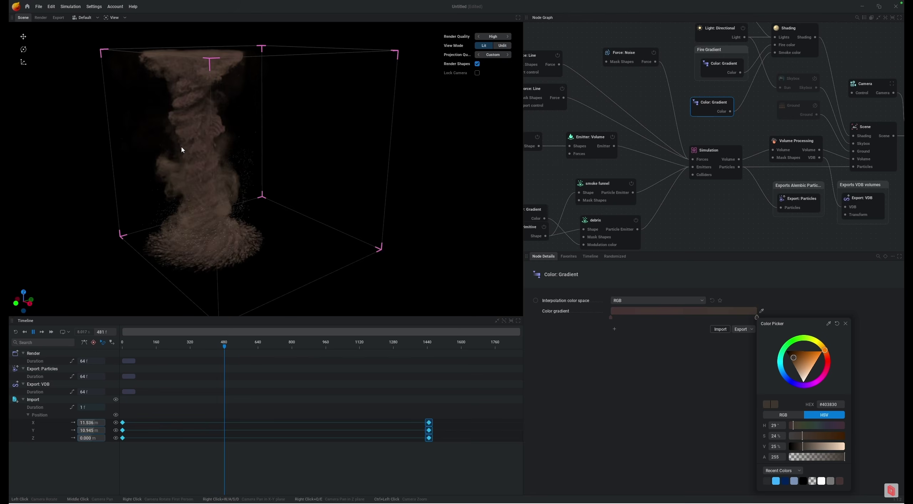
Bring the particle emitters into view and open the smoke funnel node's settings.
click(554, 168)
middle_drag(554, 189, 663, 149)
click(701, 144)
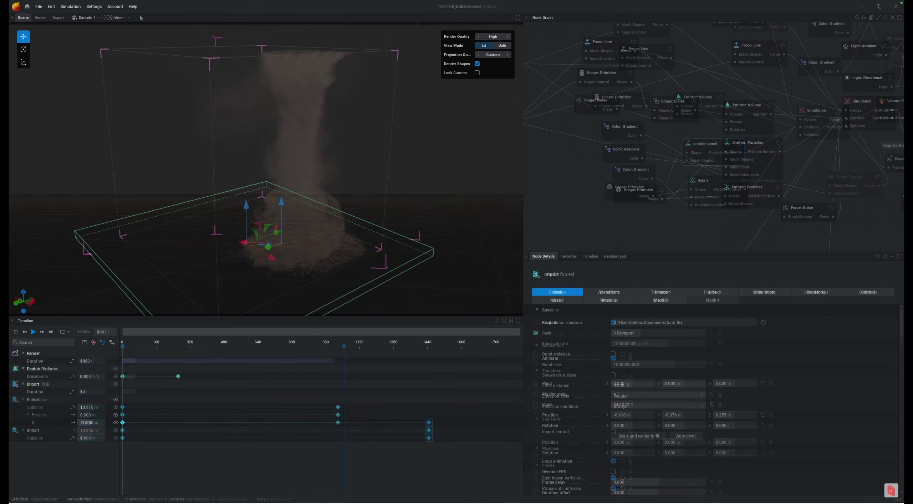
In TWISTER_SCENE.ember, examine the animated Import node and its transform links from the first frame.
mouse_move(340, 193)
middle_down()
mouse_move(326, 153)
mouse_move(454, 173)
mouse_move(368, 120)
mouse_move(332, 178)
middle_up()
middle_drag(589, 164, 642, 179)
drag(556, 103, 551, 87)
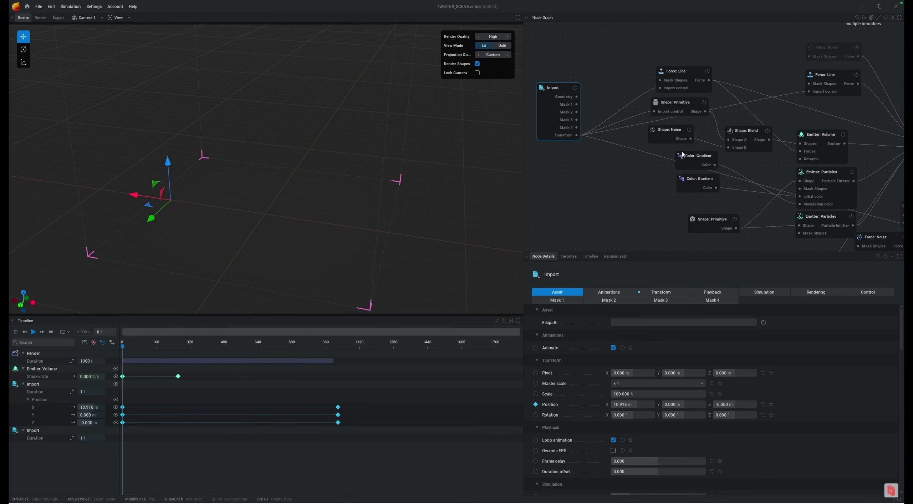
mouse_move(123, 350)
mouse_down()
mouse_move(311, 355)
mouse_move(117, 357)
mouse_up()
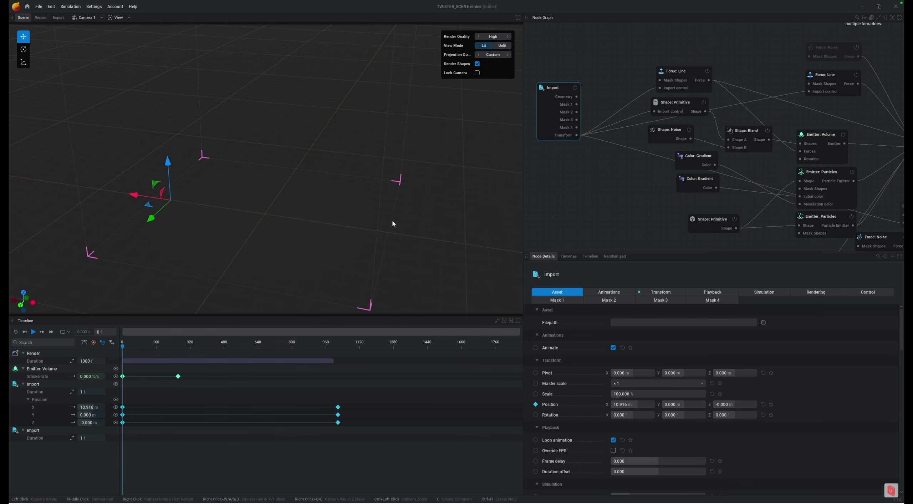
Review the three Emitter: Particles nodes' emission settings and the Import node that loads the barn FBX model.
middle_drag(763, 237, 657, 171)
click(716, 116)
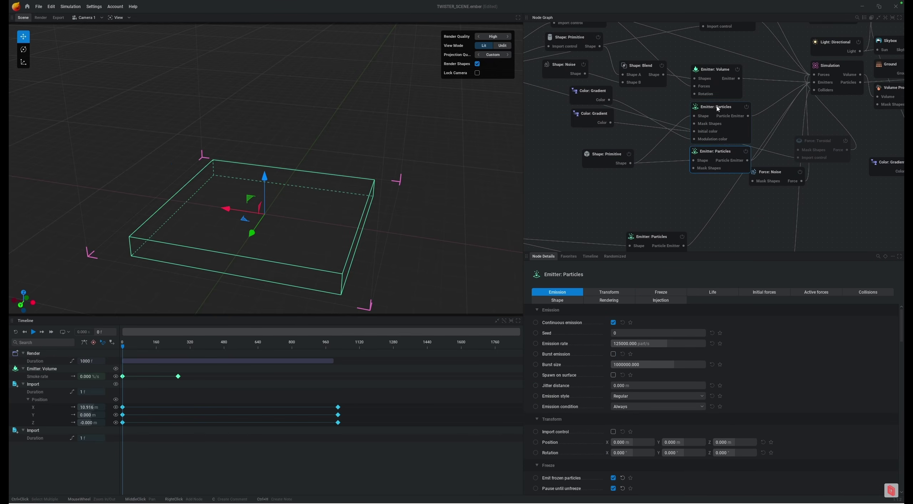
middle_drag(581, 196, 719, 120)
click(728, 147)
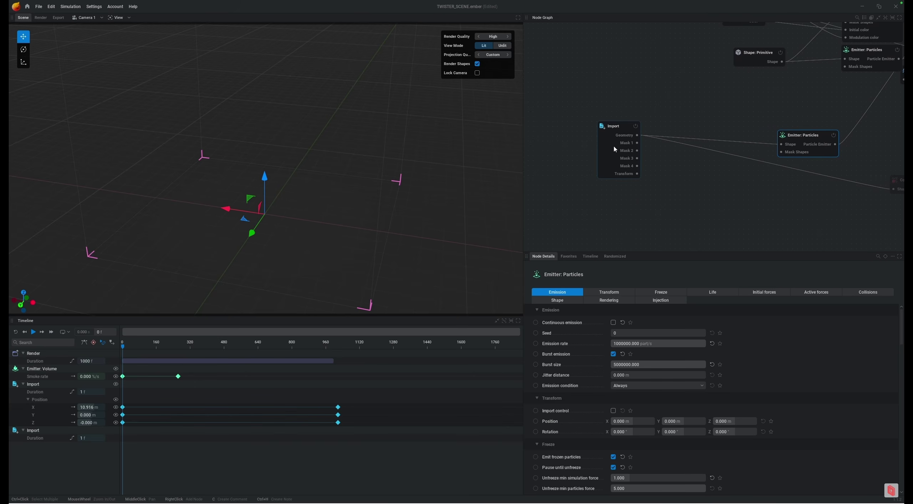
click(615, 147)
drag(616, 161, 669, 170)
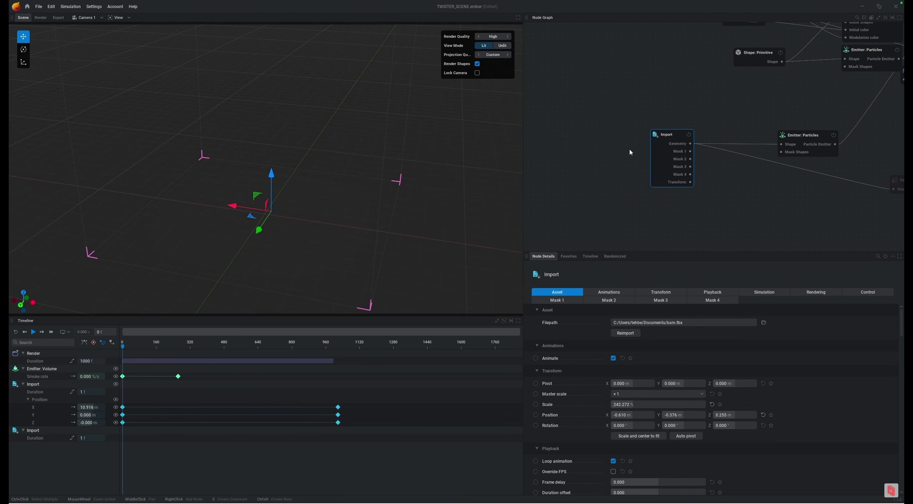
drag(665, 156, 657, 162)
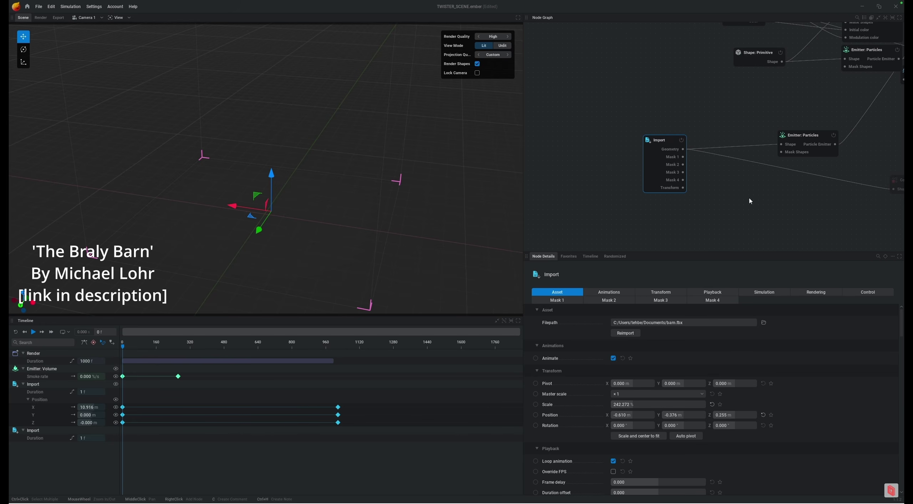
Run the simulation briefly to emit the barn particles, and reposition the barn's Import and Emitter: Particles nodes in the graph.
key(space)
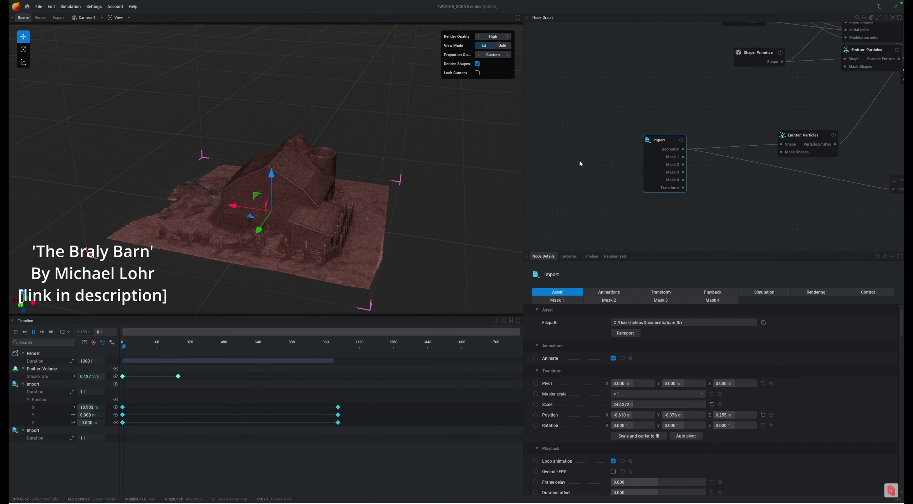
drag(657, 160, 606, 146)
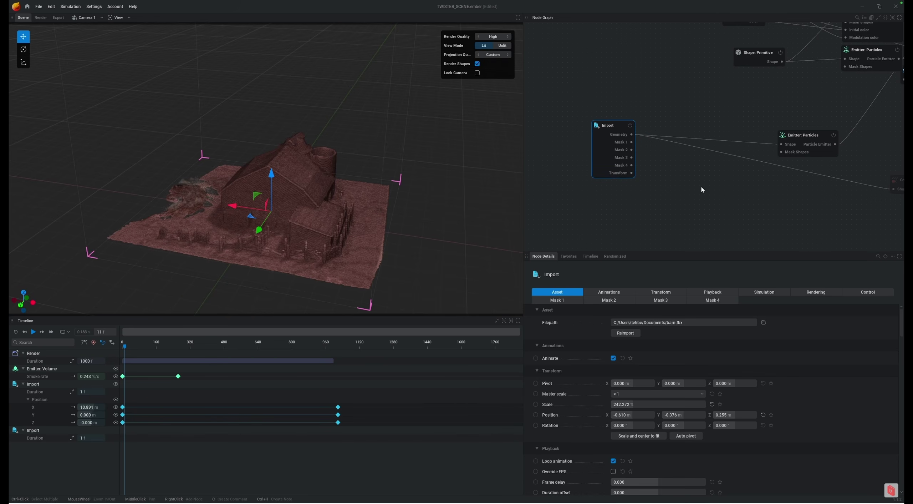
drag(802, 140, 733, 116)
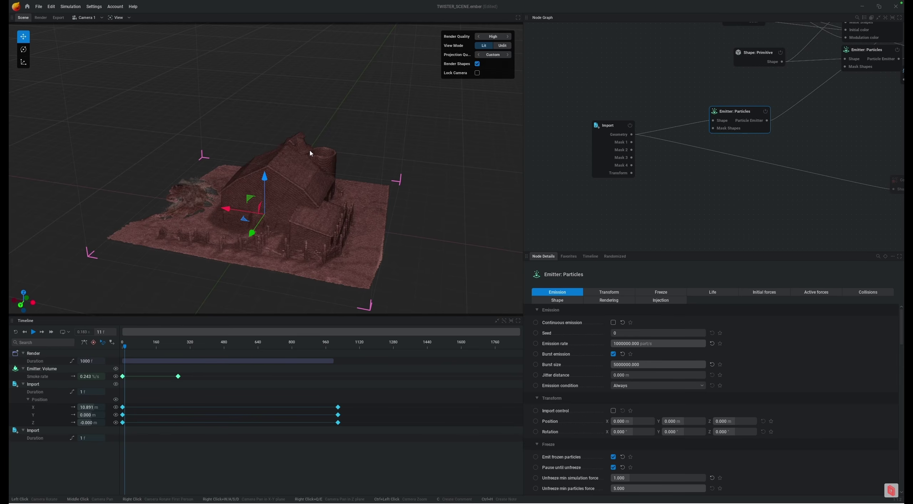
Examine the barn emitter's Freeze settings and view how the particles near the tornado unfreeze as the simulation advances.
click(657, 294)
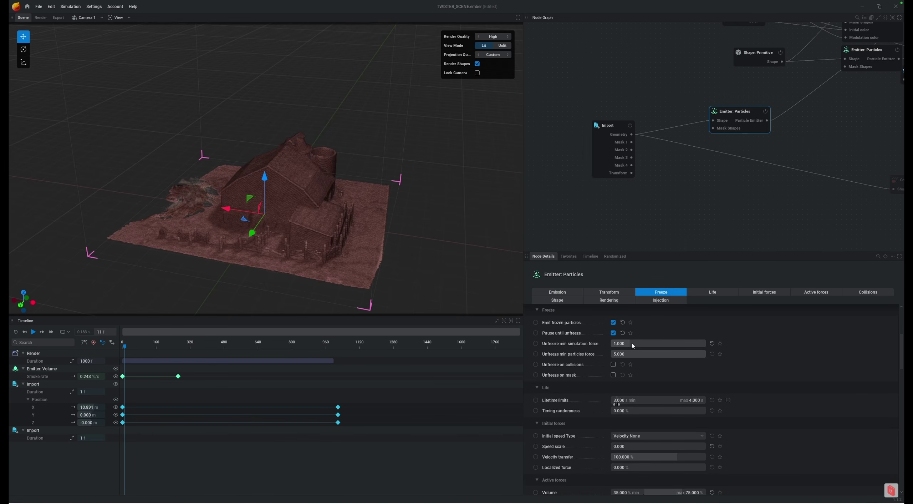
drag(181, 233, 186, 246)
scroll(343, 241, up, 2)
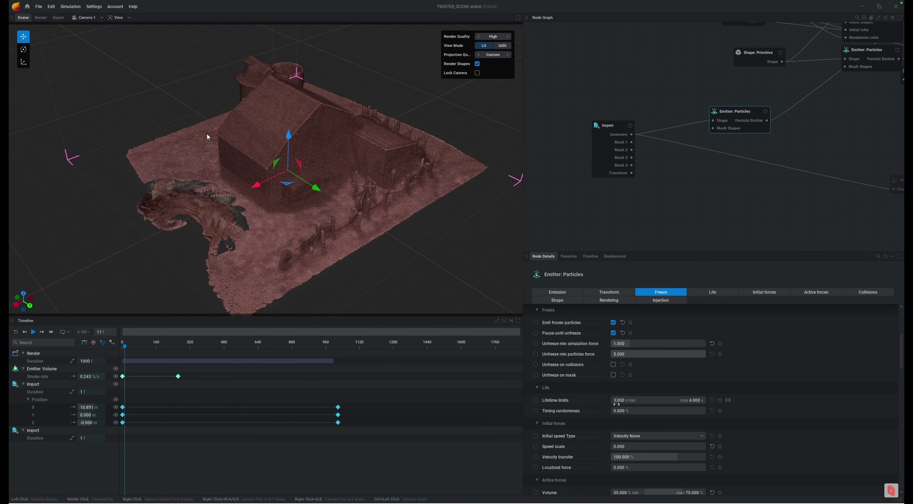
key(r)
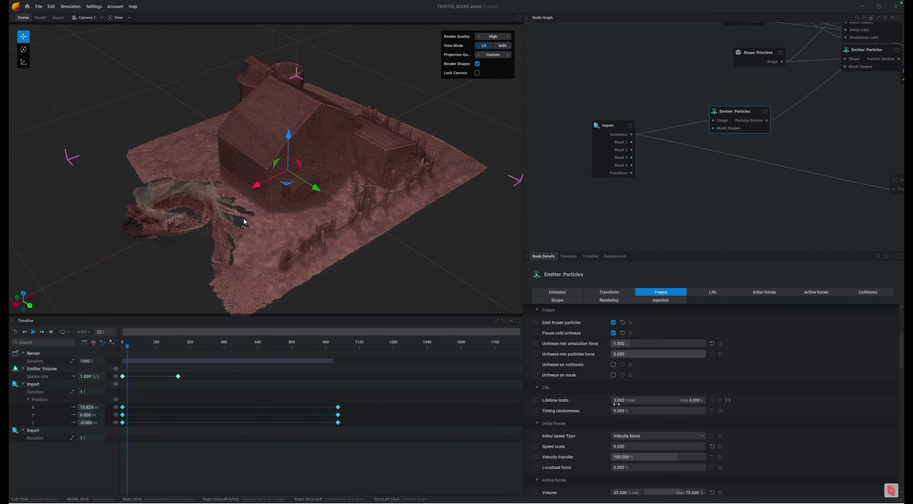
Compare the two box-shaped Emitter: Particles nodes with the barn emitter, and play the simulation while the tornado crosses the barn.
middle_drag(808, 72, 748, 131)
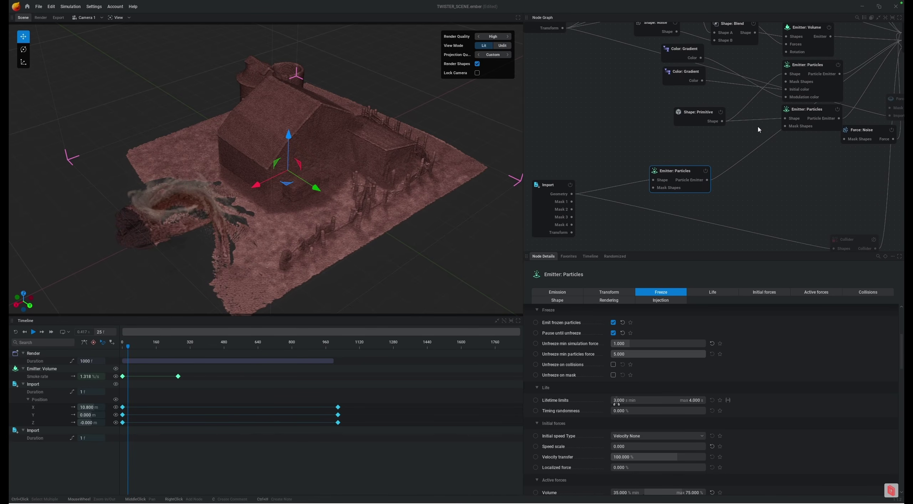
click(815, 67)
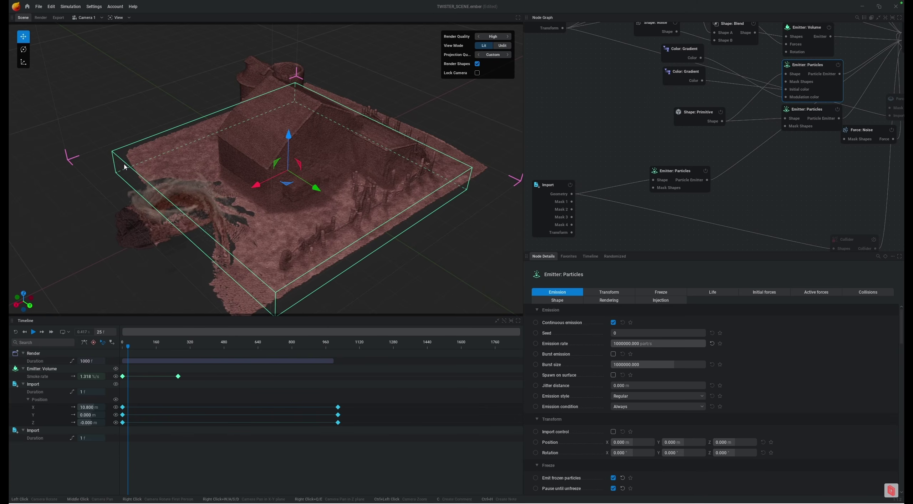
click(805, 116)
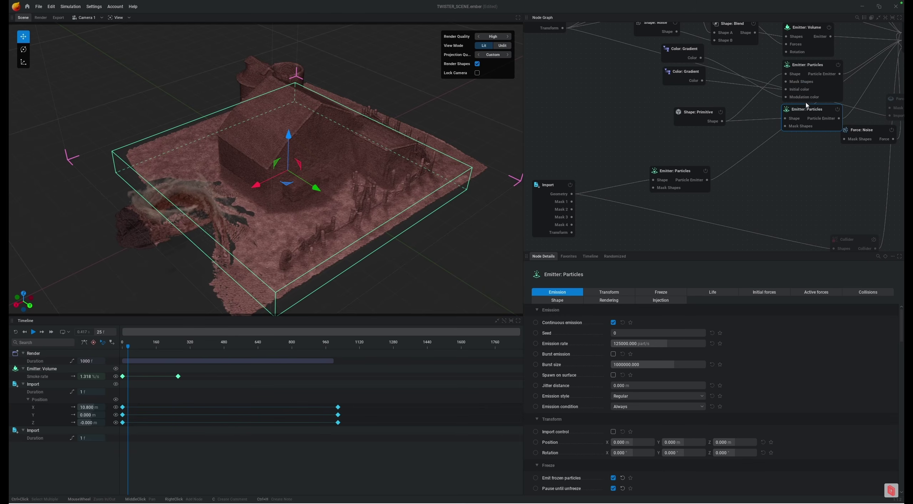
click(685, 176)
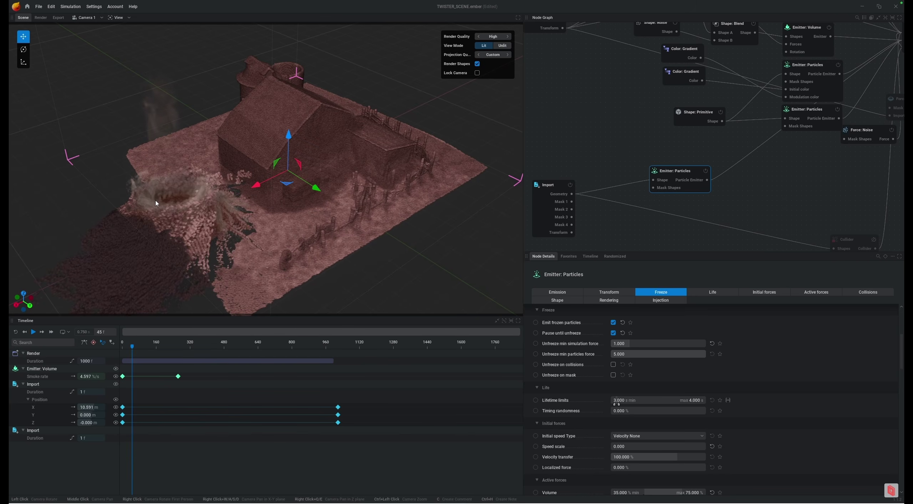
drag(353, 257, 200, 250)
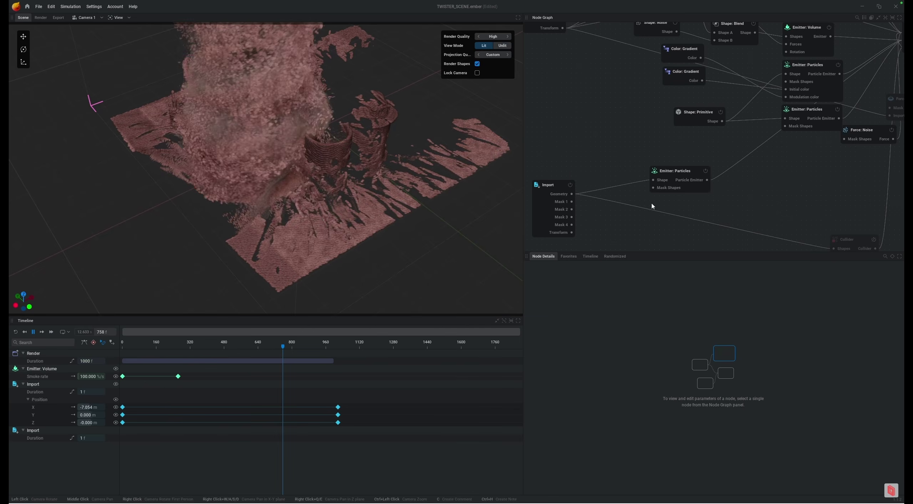
Set the injected smoke of the barn's Emitter: Particles node to 3%.
click(676, 172)
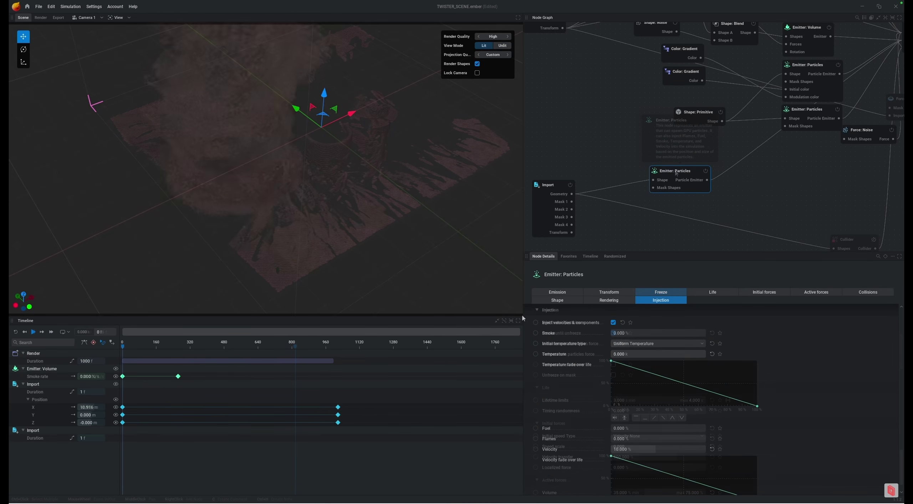
click(632, 332)
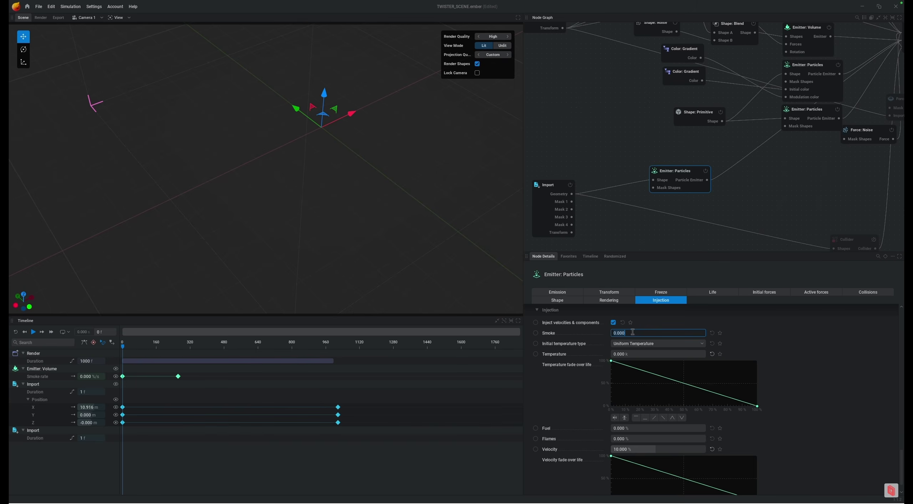
text(3)
key(Return)
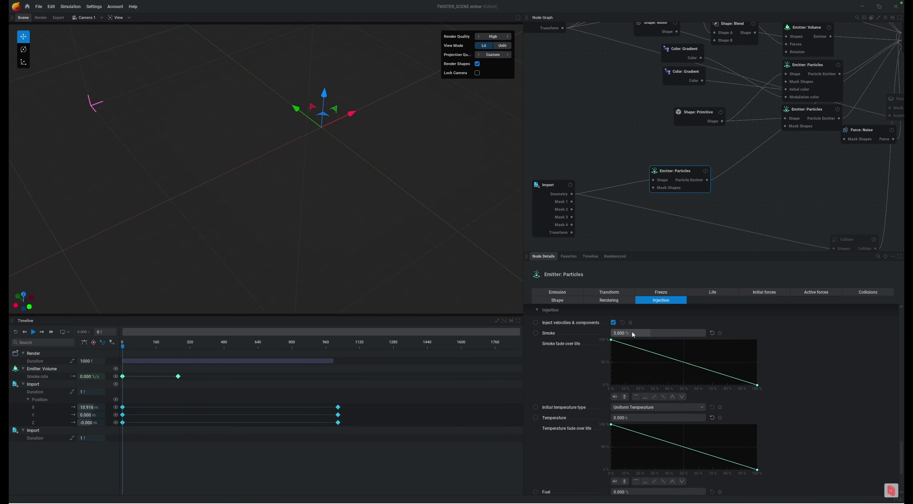
Play the simulation with the barn's smoke injection, viewing the destruction from several angles, and pause around frame 523.
key(space)
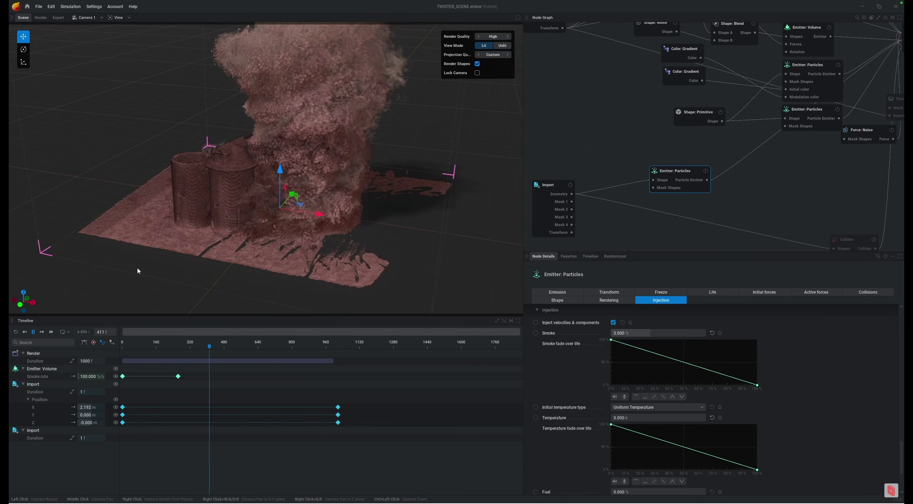
drag(139, 268, 111, 180)
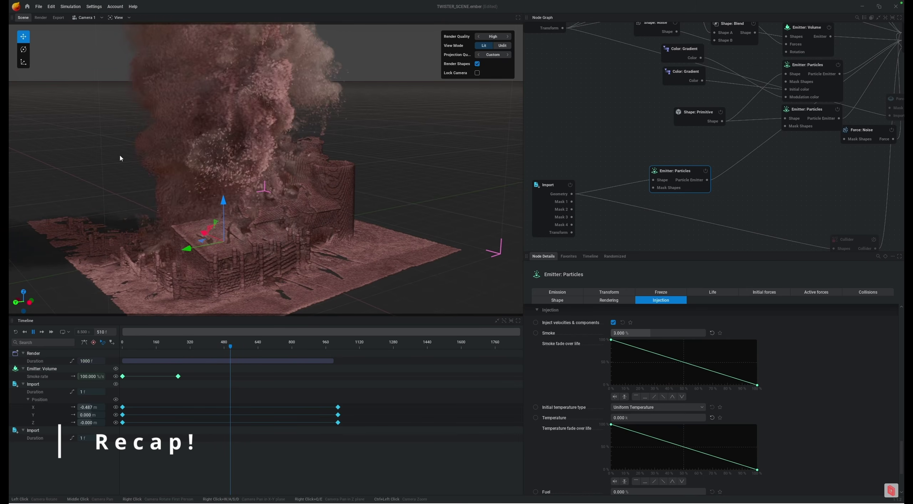
key(space)
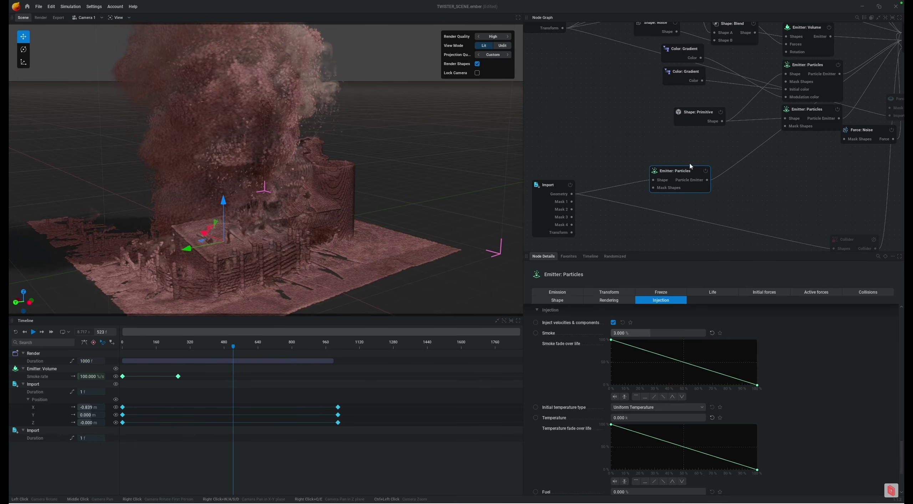
Move the two box-fed Emitter: Particles nodes farther below Emitter: Volume, and select the one with the color inputs.
middle_drag(821, 162, 727, 192)
drag(722, 193, 712, 160)
click(711, 159)
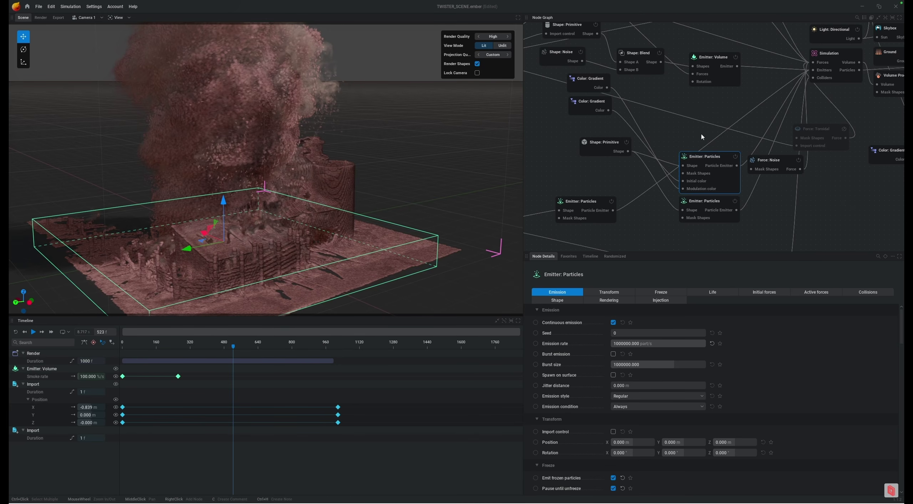
mouse_move(718, 160)
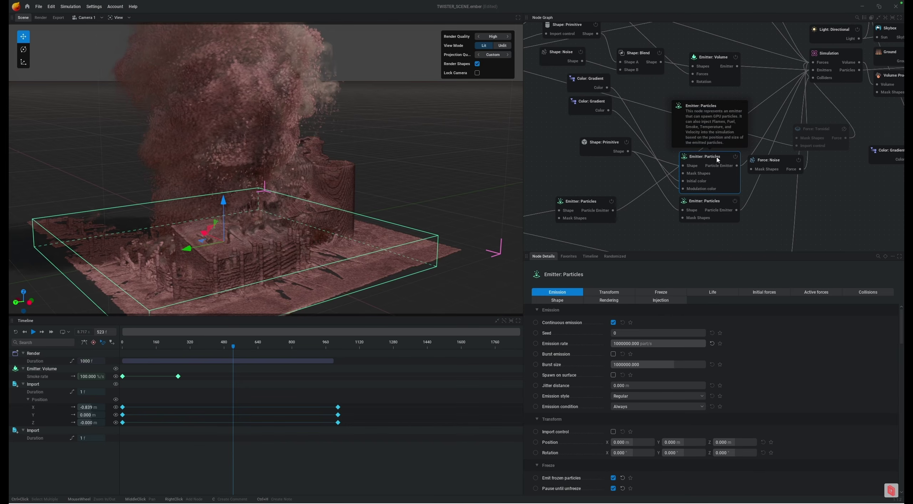
Examine the freeze settings of the selected Emitter: Particles node, including frozen emission and pausing until unfreeze.
click(666, 293)
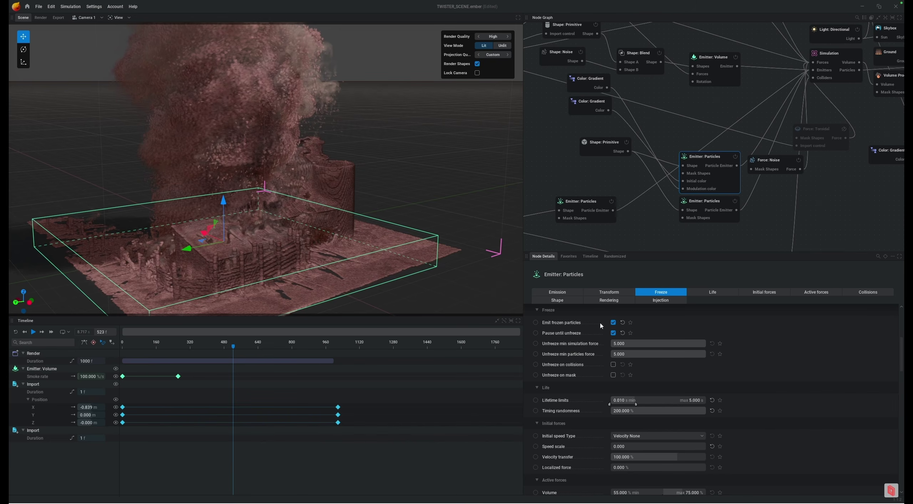
mouse_move(602, 325)
mouse_move(581, 335)
Examine the twist, repel, pressure and falloff settings of the Force: Line node above the cylinder Shape: Primitive.
middle_drag(553, 121, 686, 205)
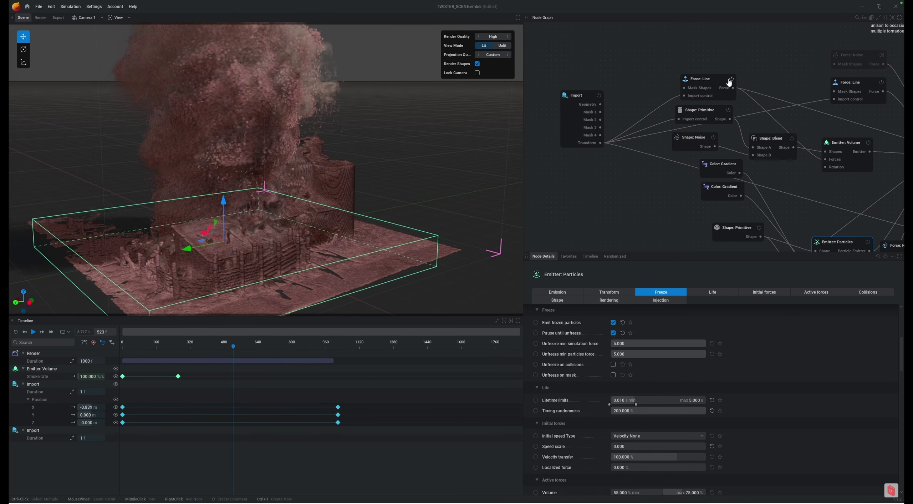
click(716, 80)
middle_drag(716, 80, 614, 103)
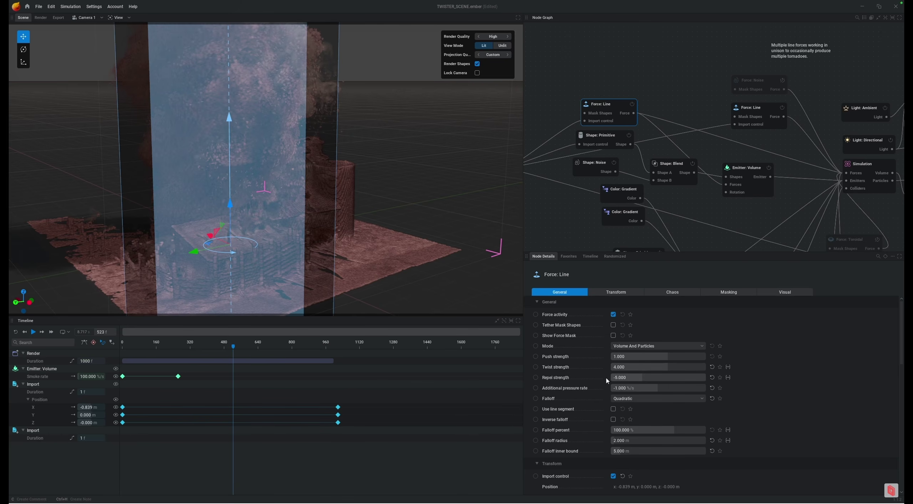
mouse_move(589, 391)
mouse_move(572, 433)
Stack the two Force: Line nodes one above the other, directly above the cylinder Shape: Primitive node.
drag(615, 107, 606, 71)
drag(606, 71, 602, 57)
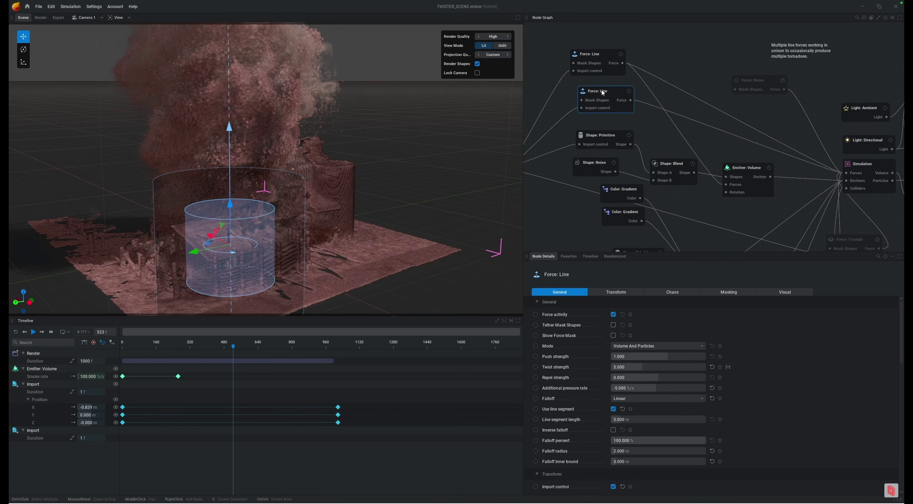
mouse_move(602, 92)
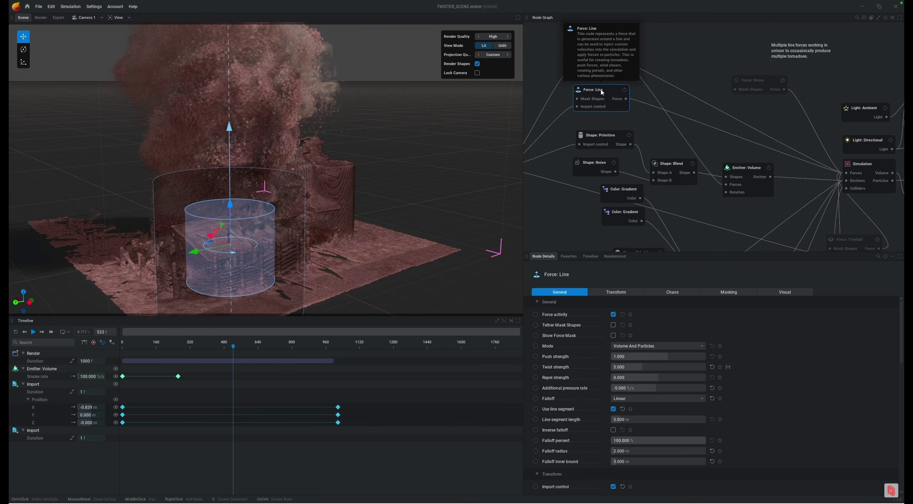
Examine the lower Force: Line node's pressure and repel settings, and compare both Force: Line nodes before clearing the selection.
mouse_move(559, 370)
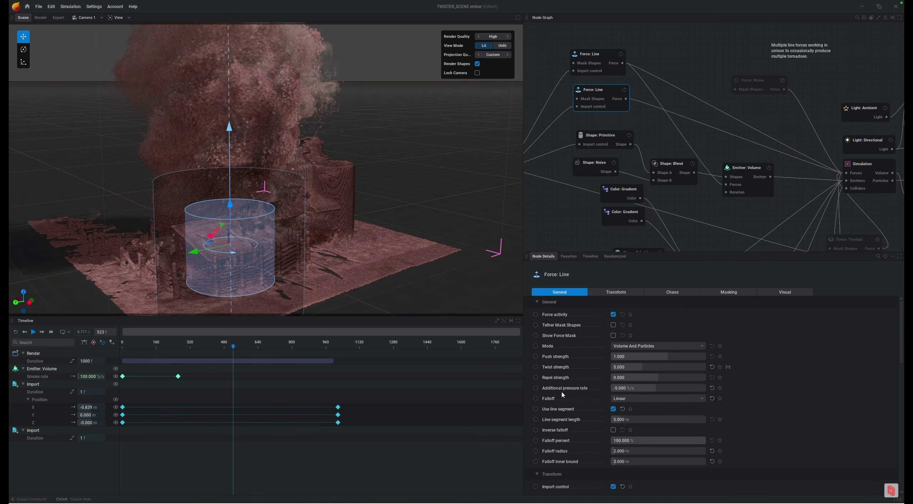
mouse_move(563, 393)
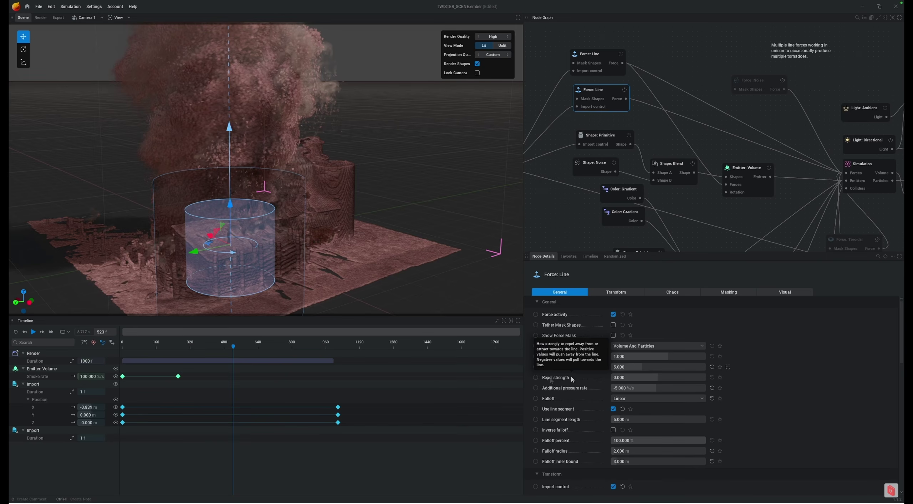
drag(647, 45, 590, 99)
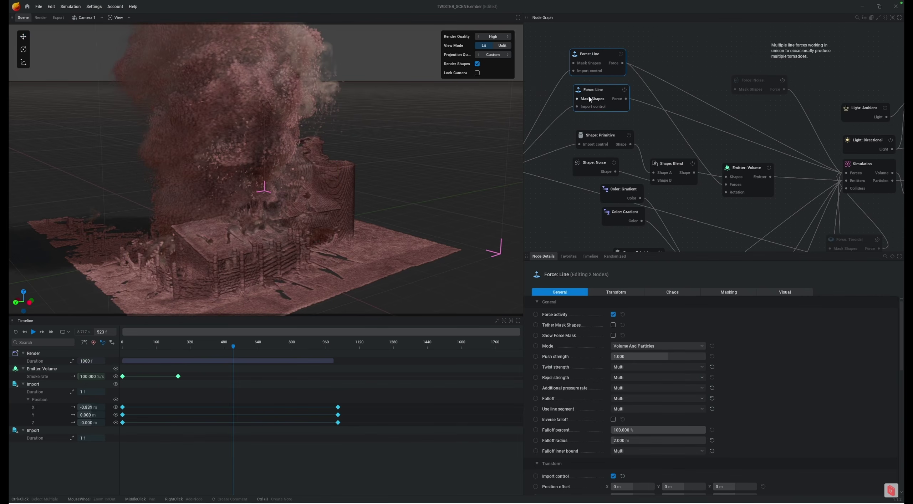
click(666, 57)
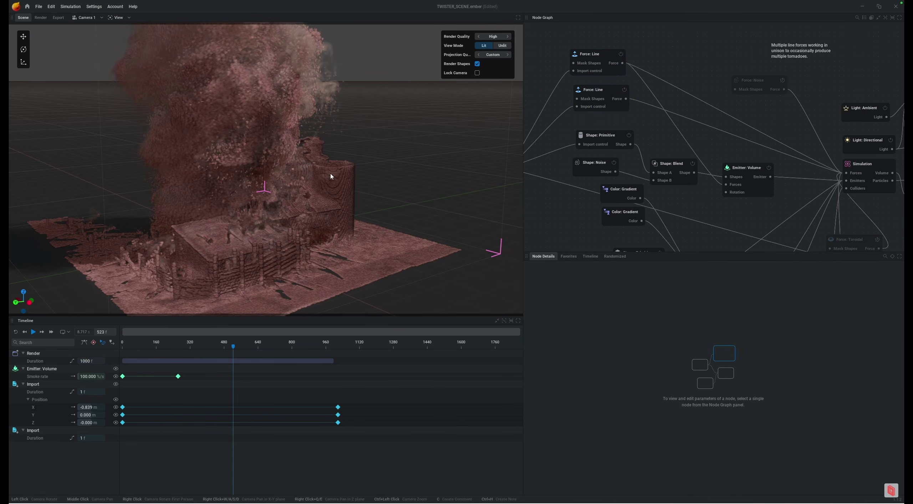
View the upper part of the tornado's smoke column up to the top of the simulation bounds.
drag(331, 176, 316, 159)
middle_drag(300, 90, 291, 205)
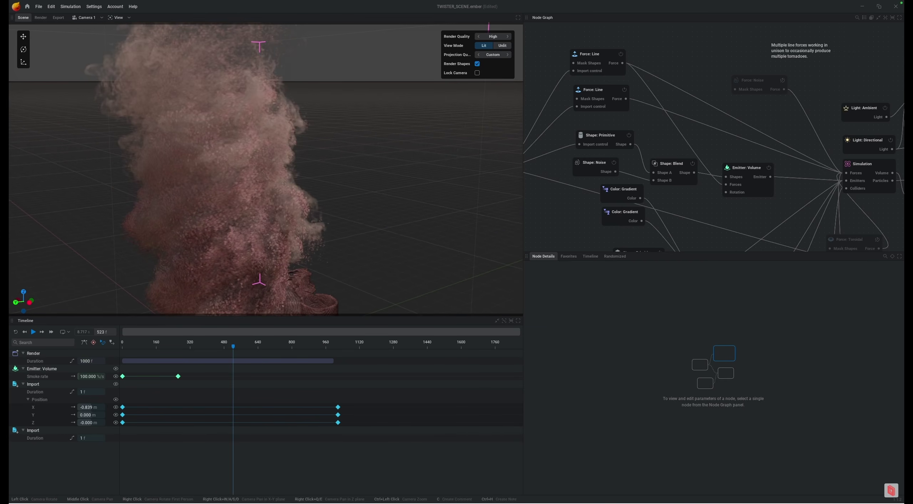
middle_drag(234, 32, 244, 74)
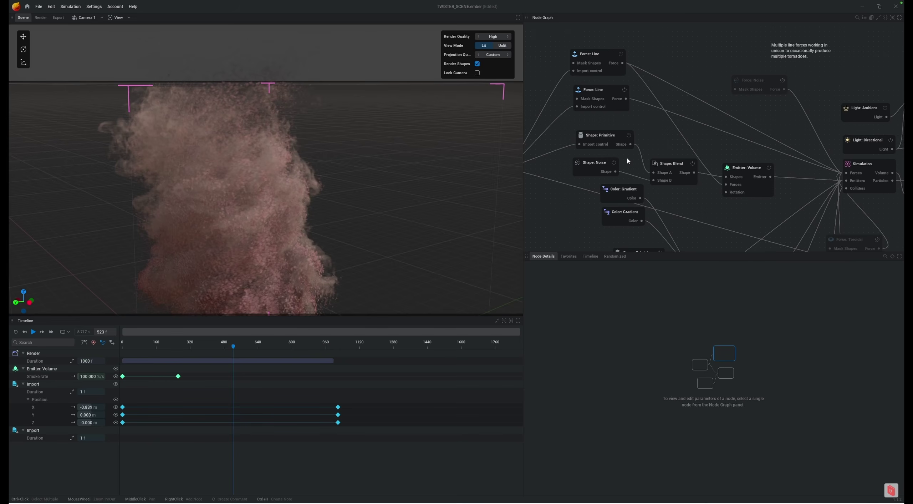
Group the cylinder Shape: Primitive, Shape: Noise, Shape: Blend and Emitter: Volume nodes closer together below the Force: Line nodes.
middle_drag(591, 198, 631, 169)
click(660, 103)
drag(660, 103, 663, 94)
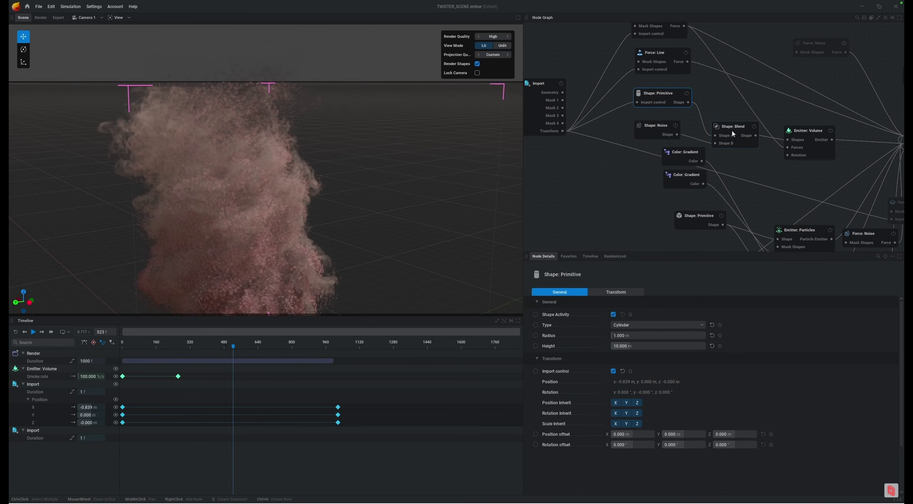
drag(679, 133, 678, 124)
drag(735, 128, 726, 110)
drag(799, 140, 785, 122)
View the whole tornado over the barn, follow the Emitter: Volume connections, and examine that node's transform settings.
scroll(367, 265, down, 6)
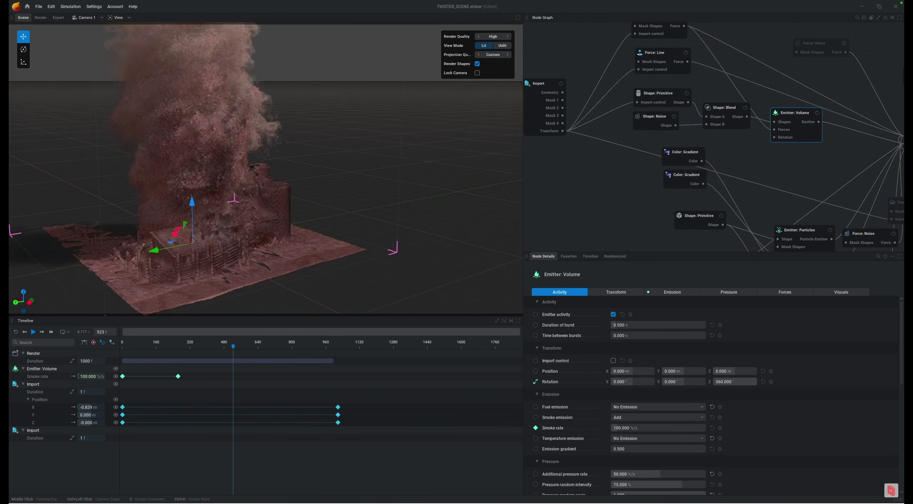
middle_drag(207, 45, 217, 68)
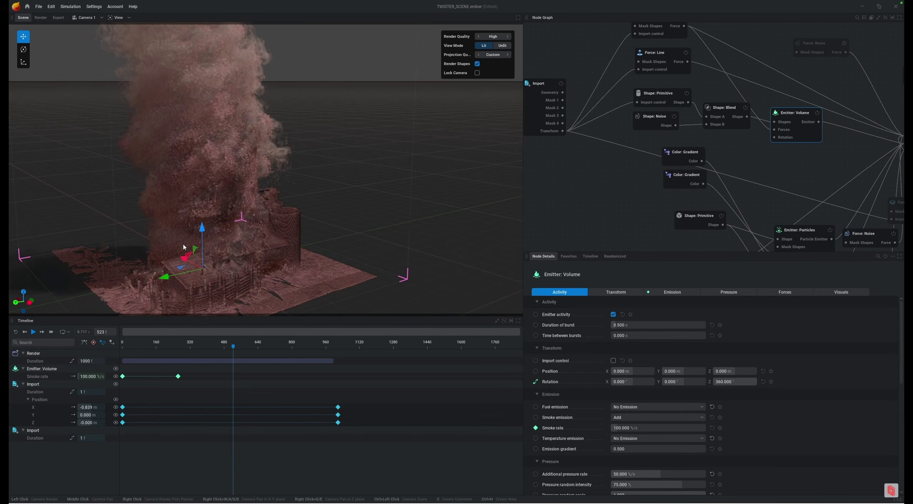
middle_drag(906, 178, 854, 148)
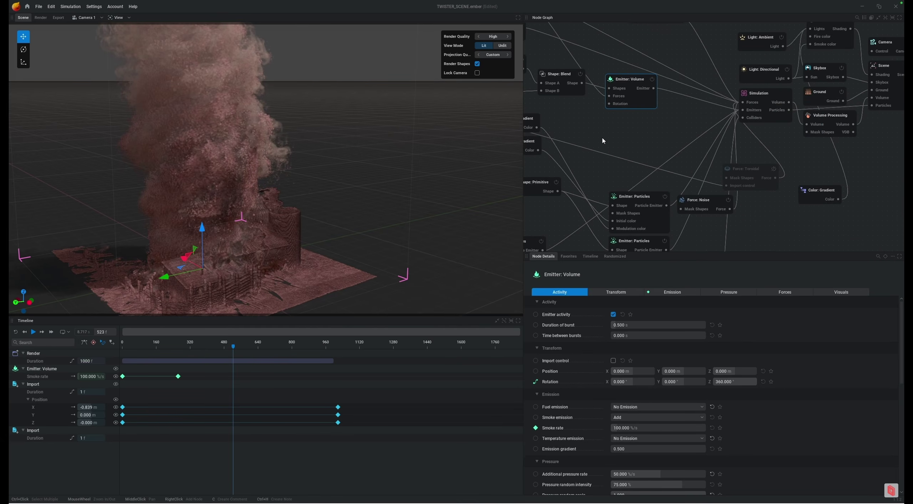
middle_drag(603, 142, 699, 102)
middle_drag(580, 129, 652, 187)
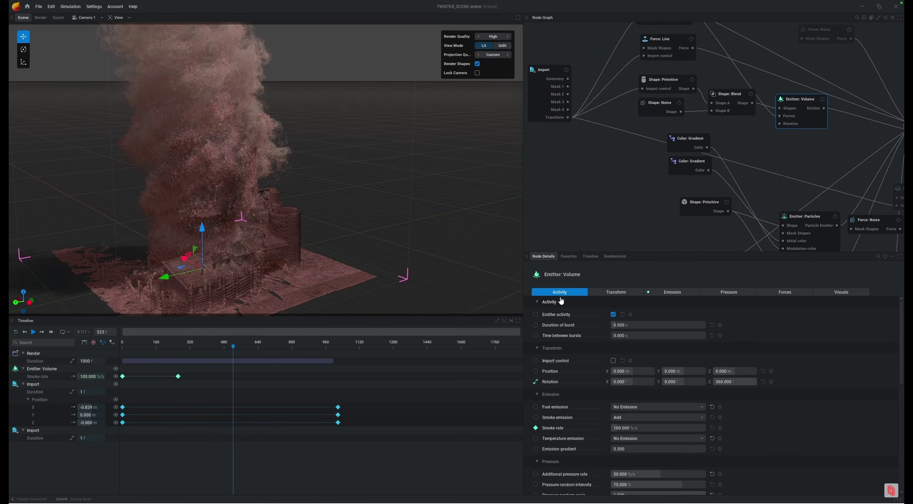
click(616, 291)
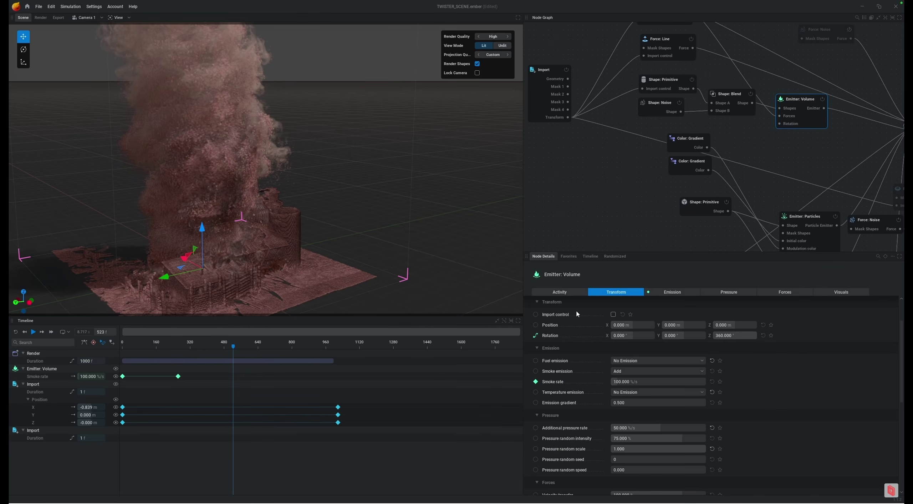
Select the Import node that drives the tornado's position, and view the tornado and barn from different angles.
click(539, 96)
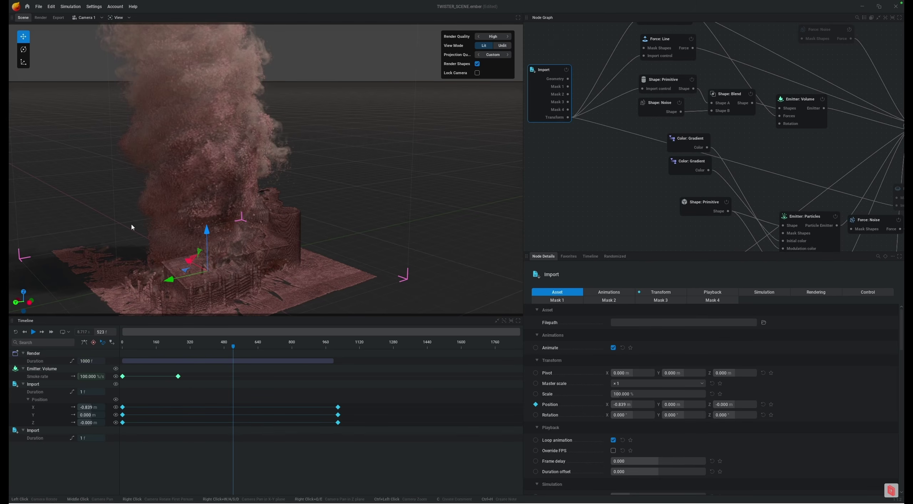
drag(290, 311, 290, 311)
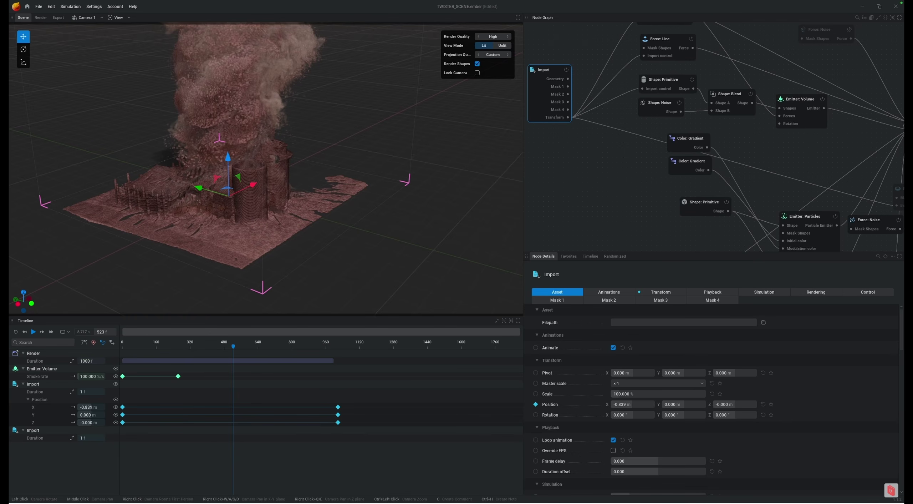
drag(105, 132, 94, 251)
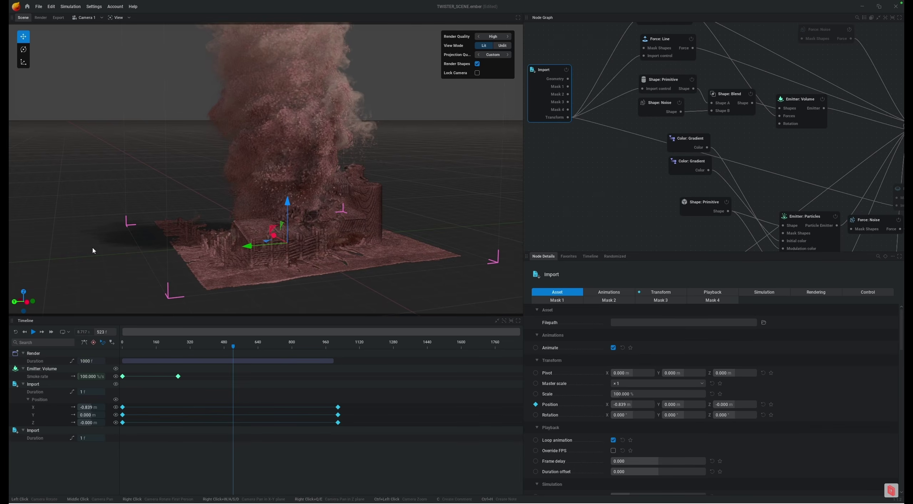